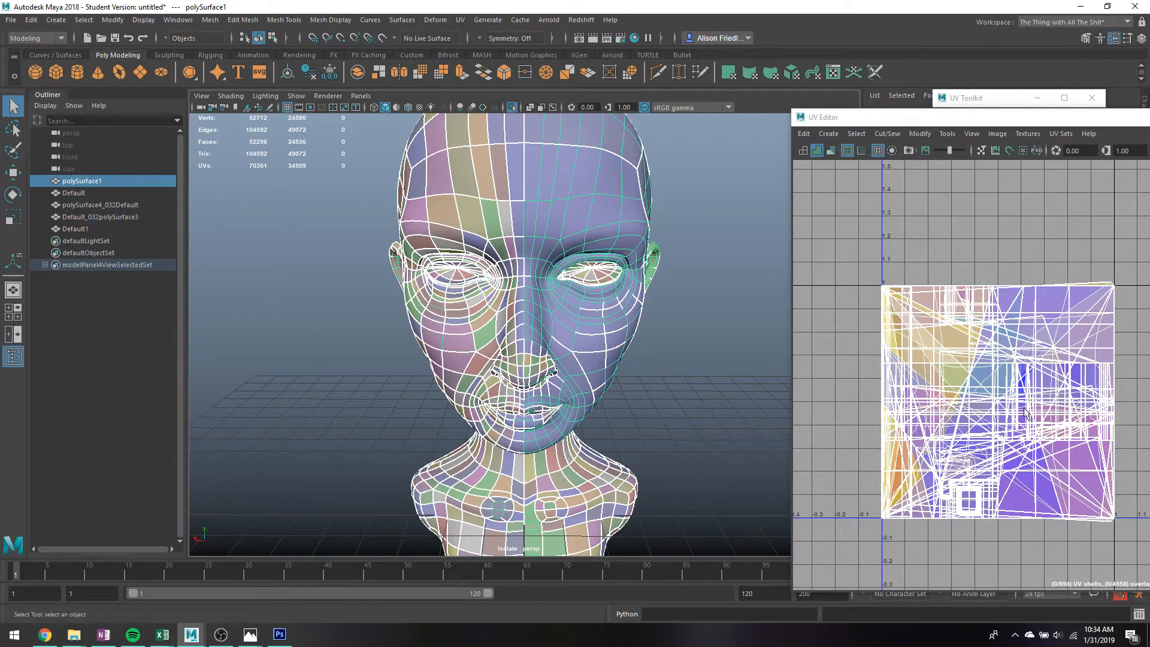
Assign a new Lambert material to the head mesh polySurface1
click(681, 322)
click(501, 257)
right_drag(500, 249, 513, 557)
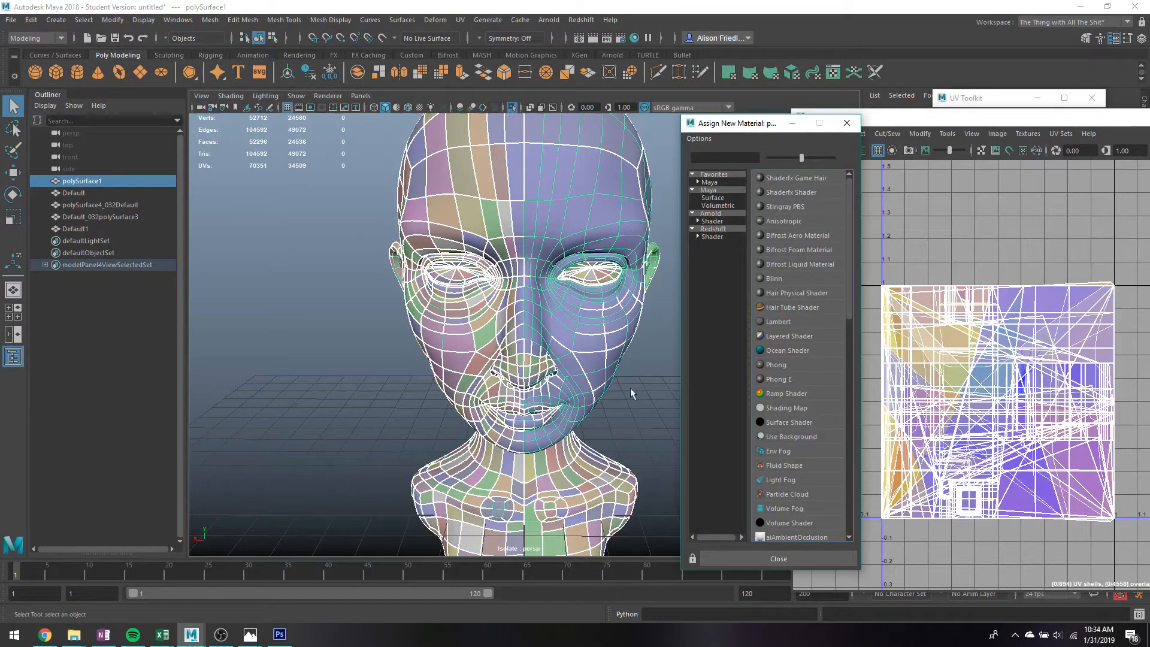
click(778, 322)
Uncover the material attributes and connect a File texture to the new Lambert material's color
drag(1077, 112, 324, 80)
click(1037, 99)
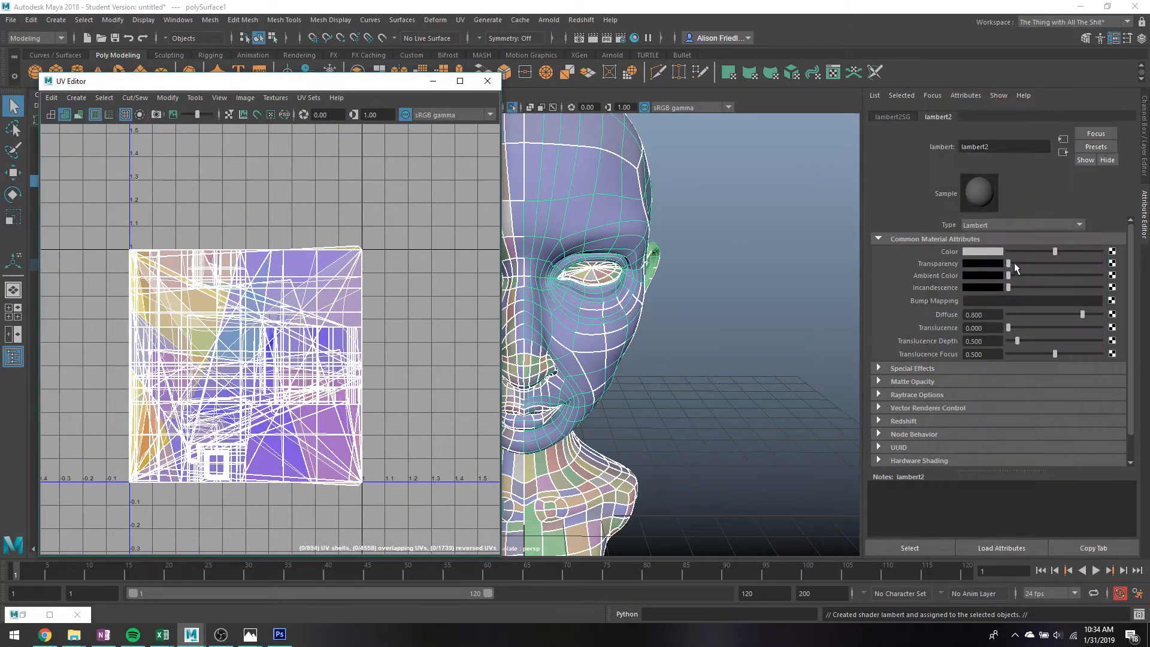
click(1112, 253)
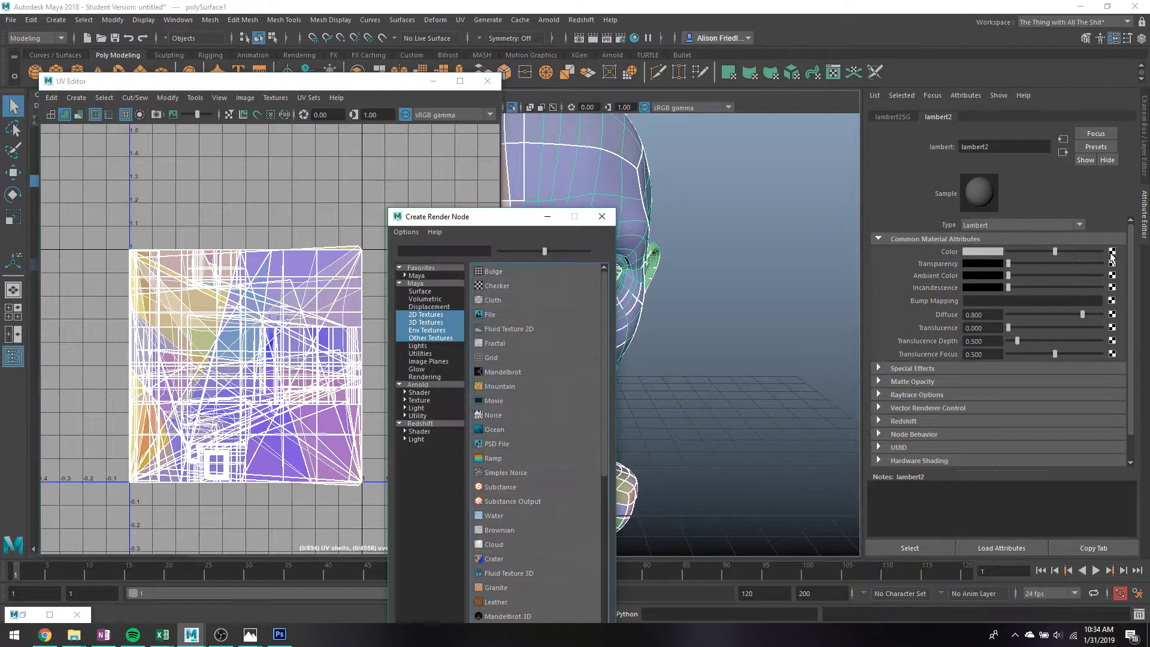
click(488, 315)
Load UV CHECKER.png from the Desktop folder as the File texture's image
click(1114, 280)
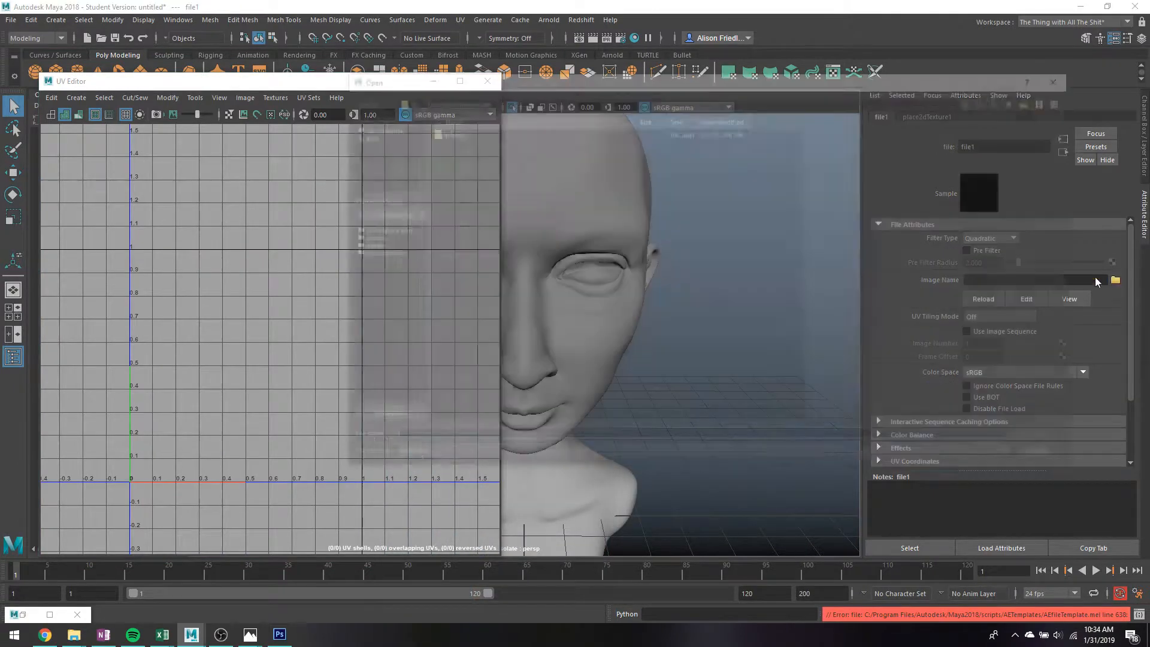
click(361, 135)
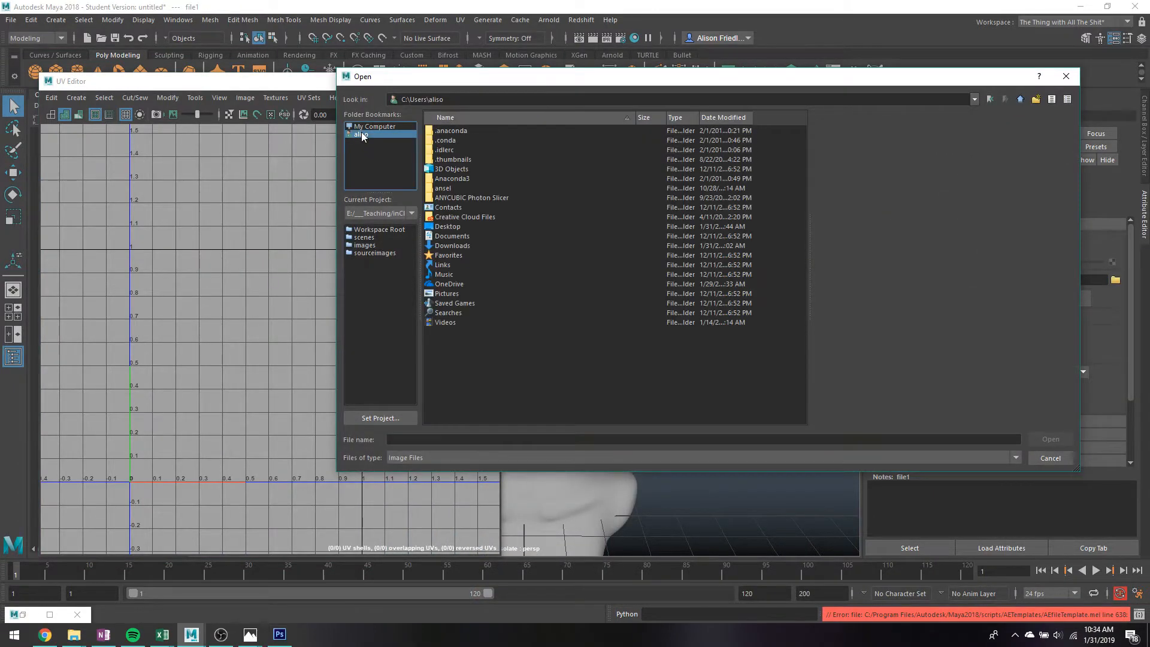
double_click(460, 227)
click(461, 233)
scroll(478, 347, down, 10)
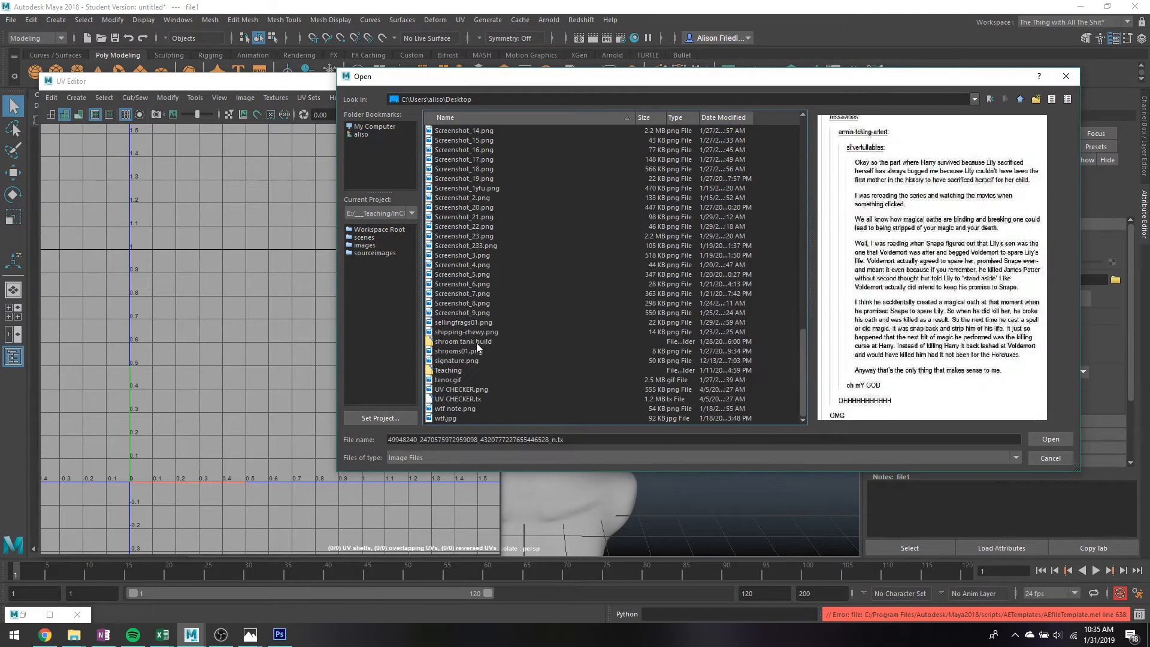
click(461, 390)
click(461, 399)
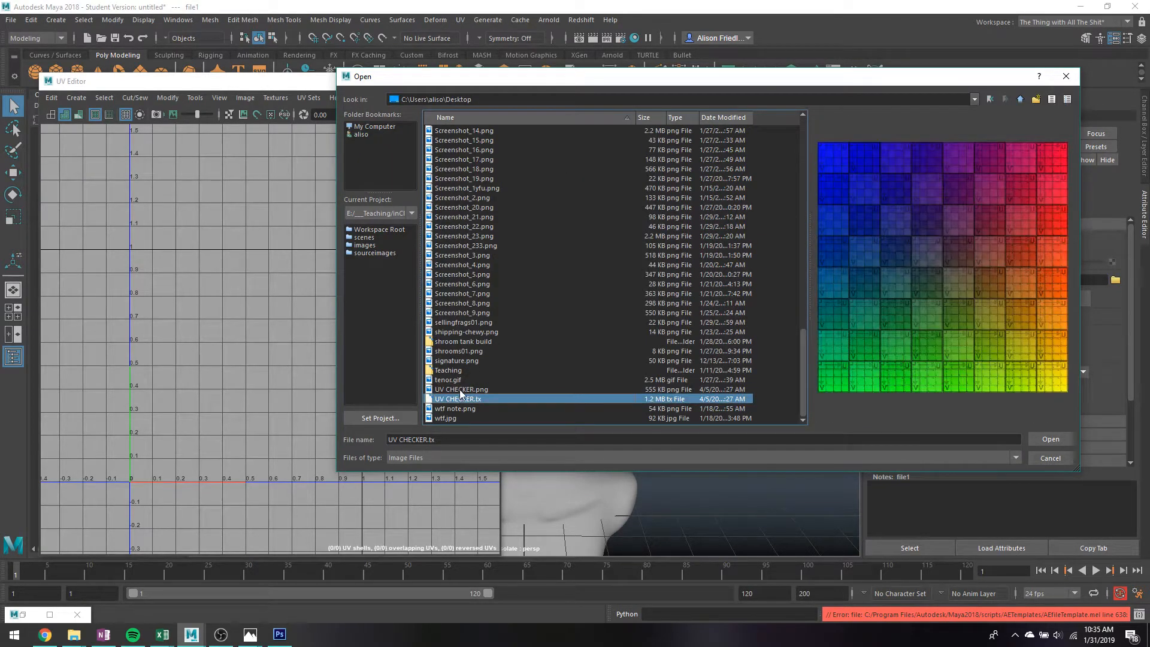
double_click(460, 389)
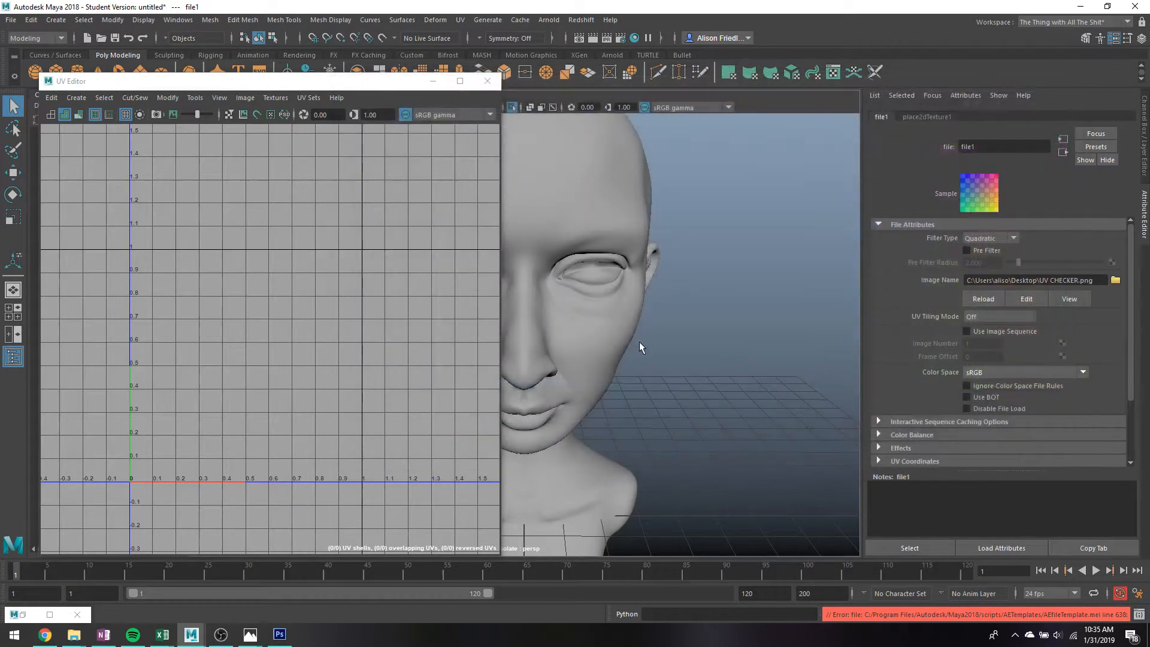
alt+drag(641, 336, 716, 346)
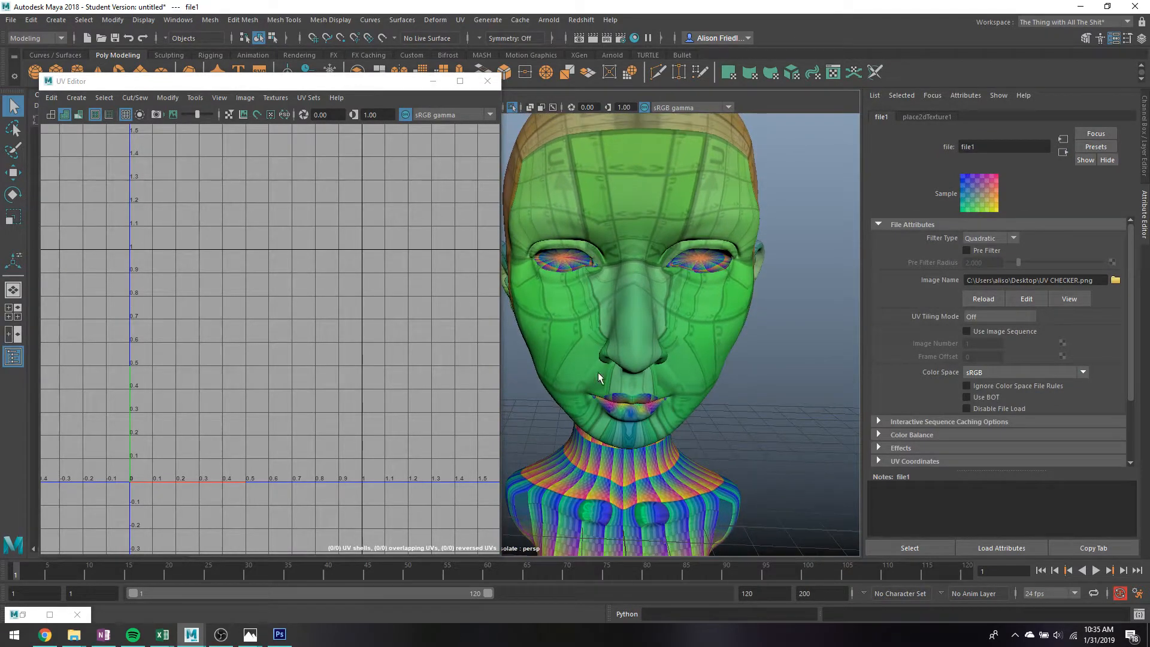
click(627, 266)
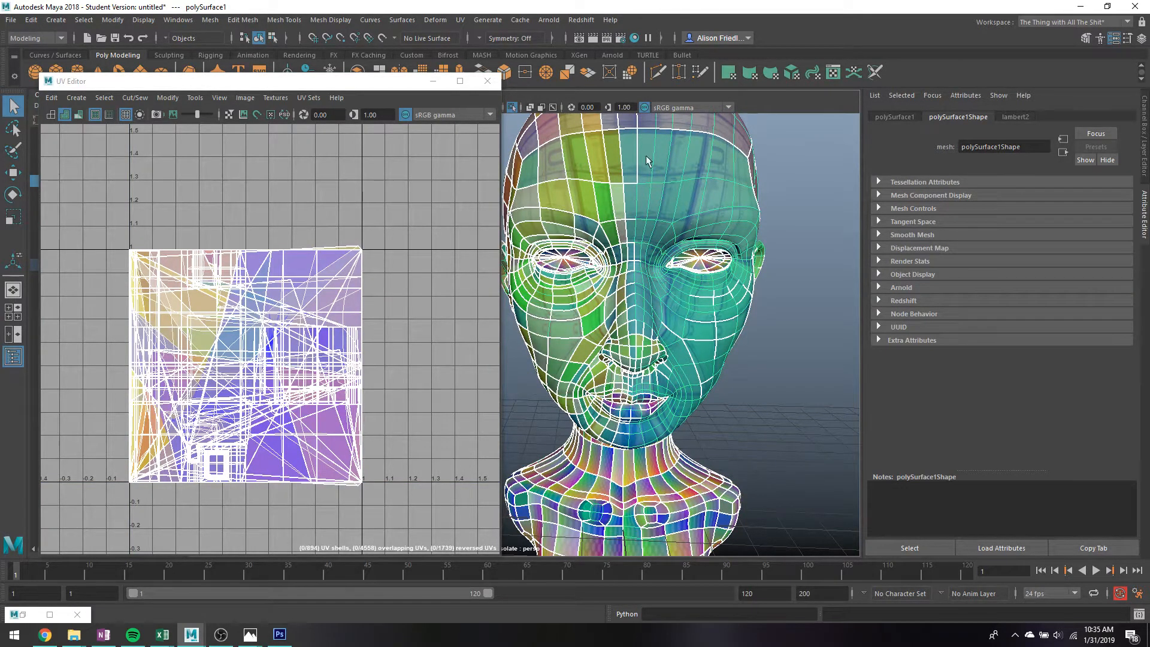
right_drag(640, 174, 523, 154)
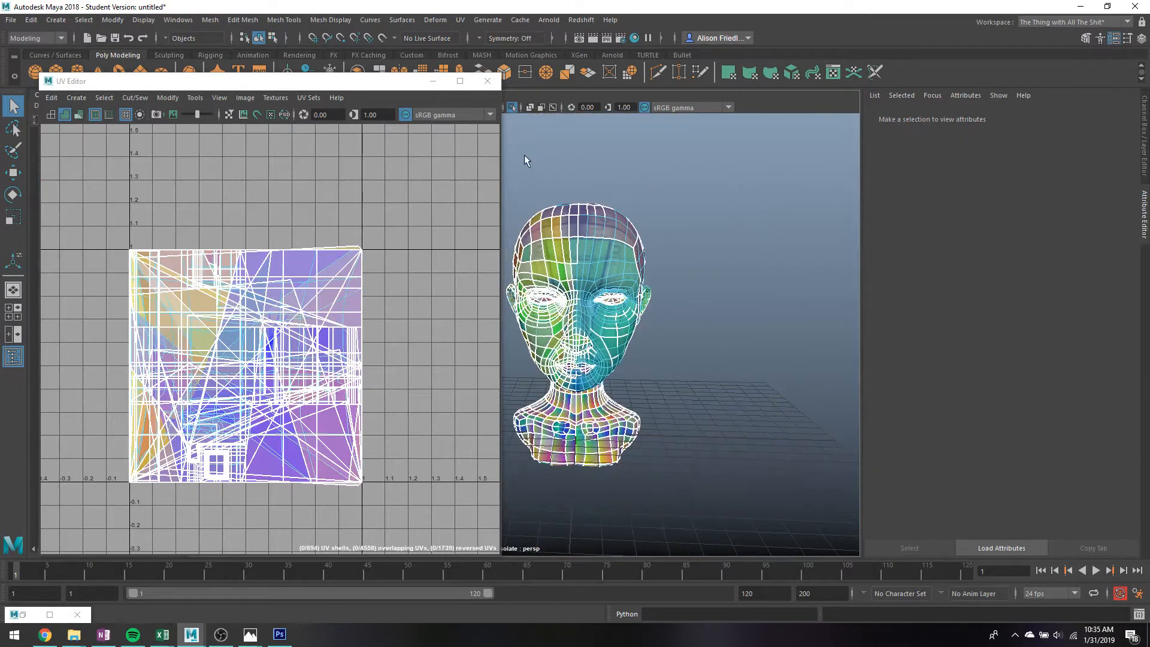
click(241, 301)
right_click(241, 300)
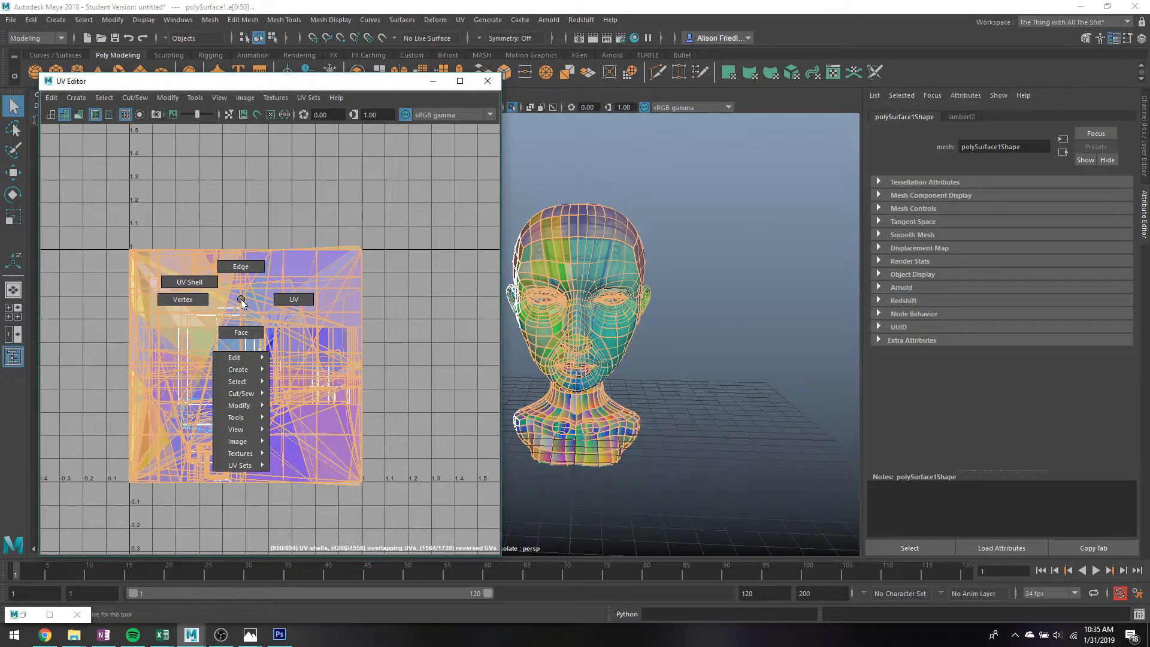
Select the whole head mesh in object mode and apply a planar UV projection to it
right_drag(671, 263, 726, 246)
scroll(691, 277, down, 2)
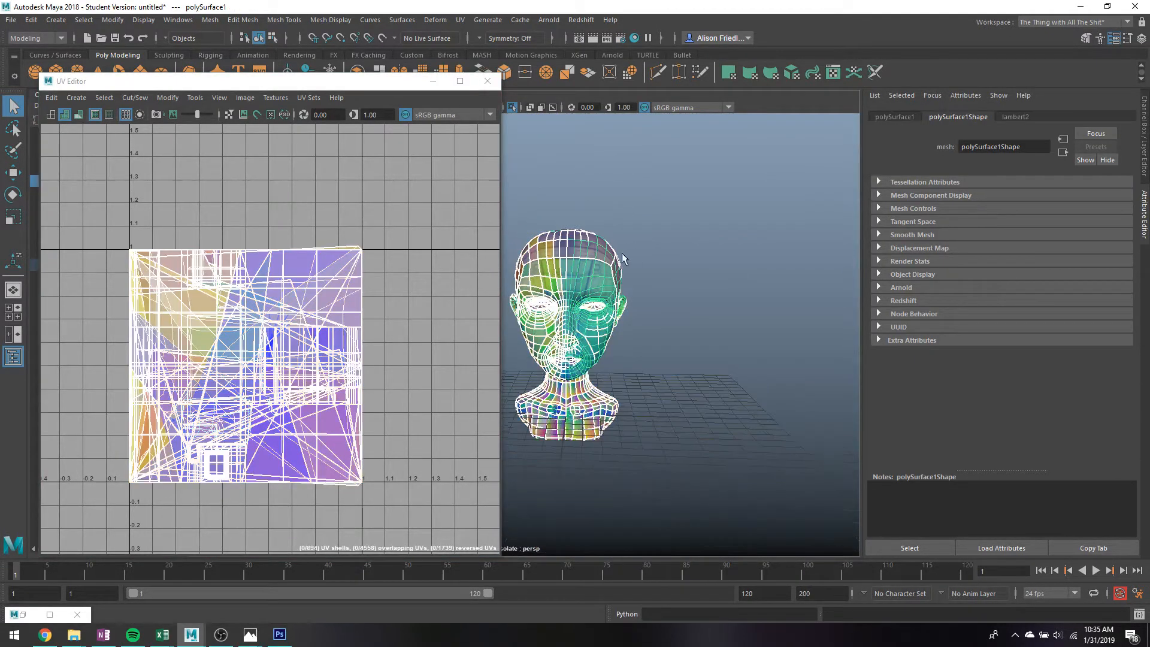
scroll(622, 258, up, 4)
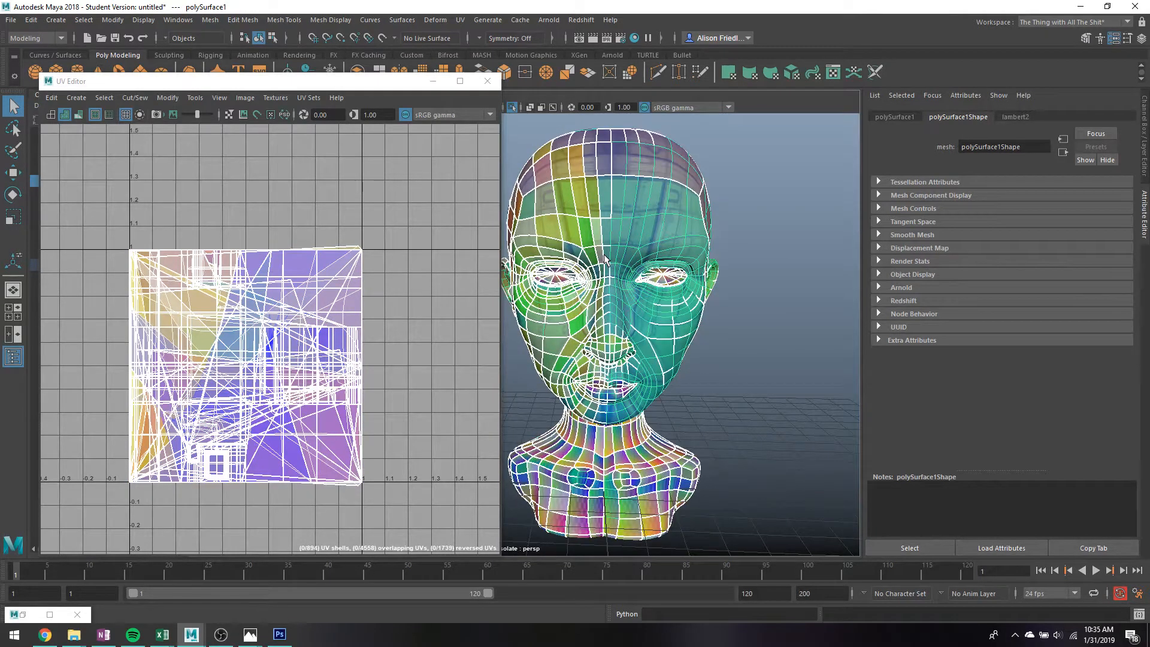
click(459, 20)
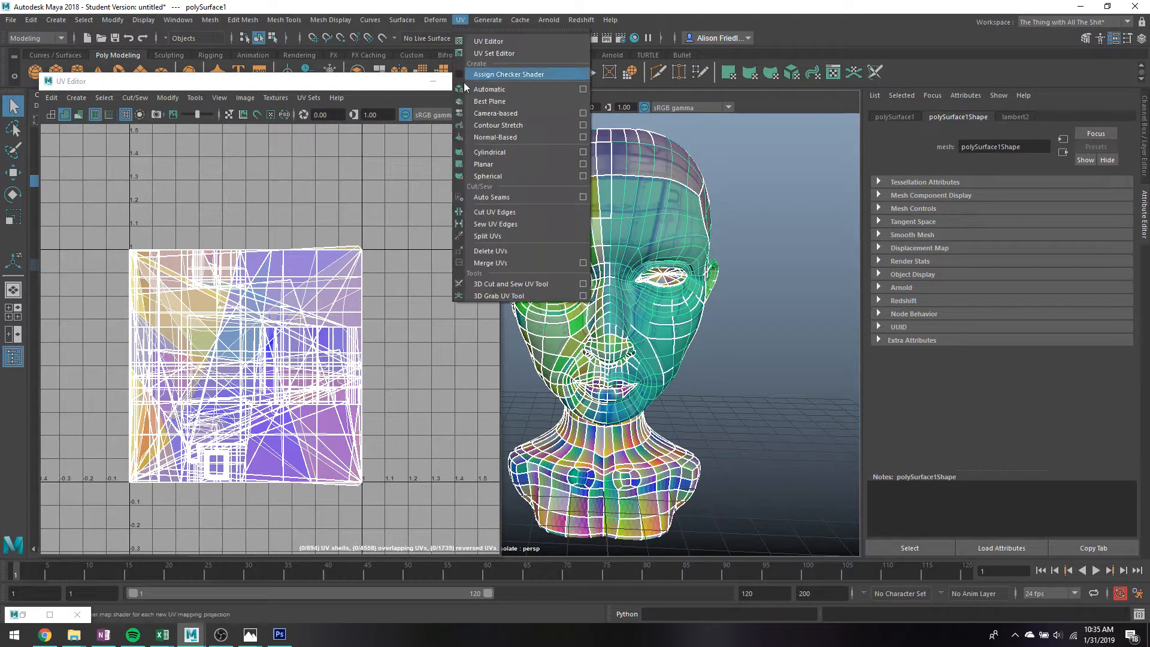
click(504, 170)
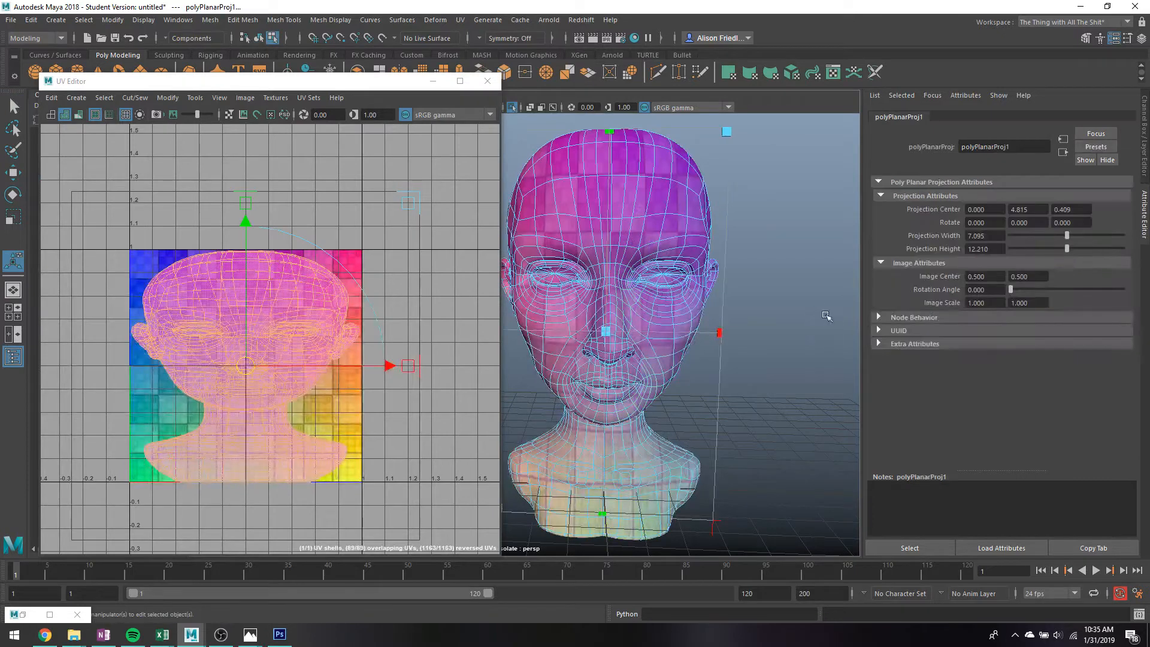
key(q)
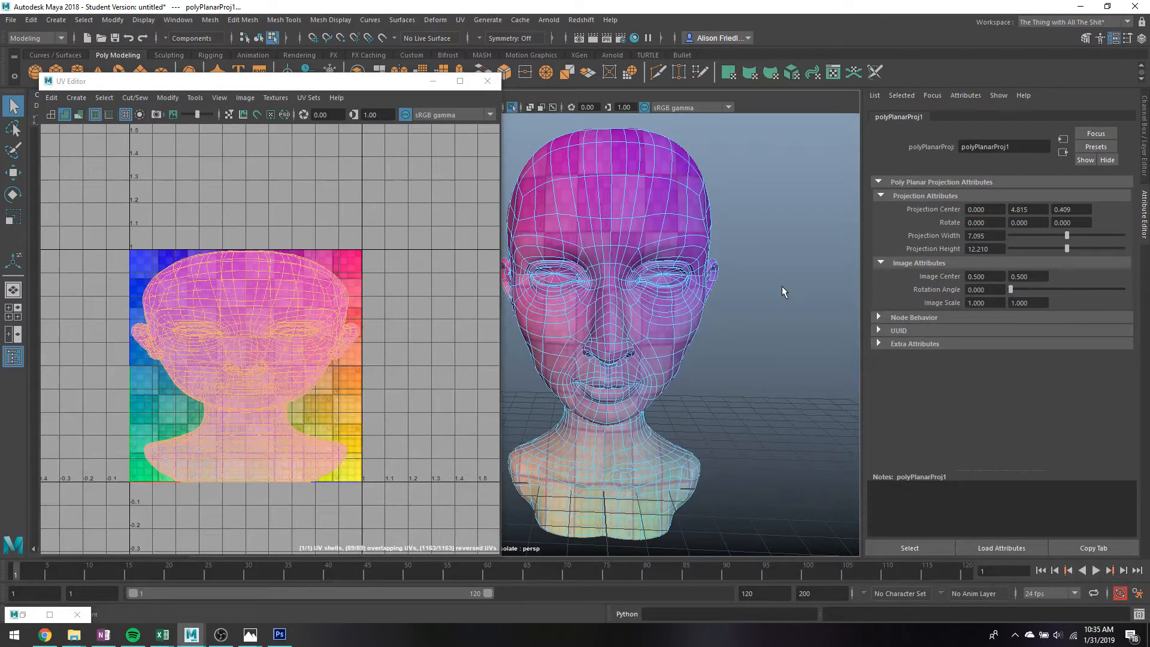
Cut a UV seam along the centre line at the back of the head with the 3D Cut and Sew UV Tool
right_drag(593, 226, 641, 207)
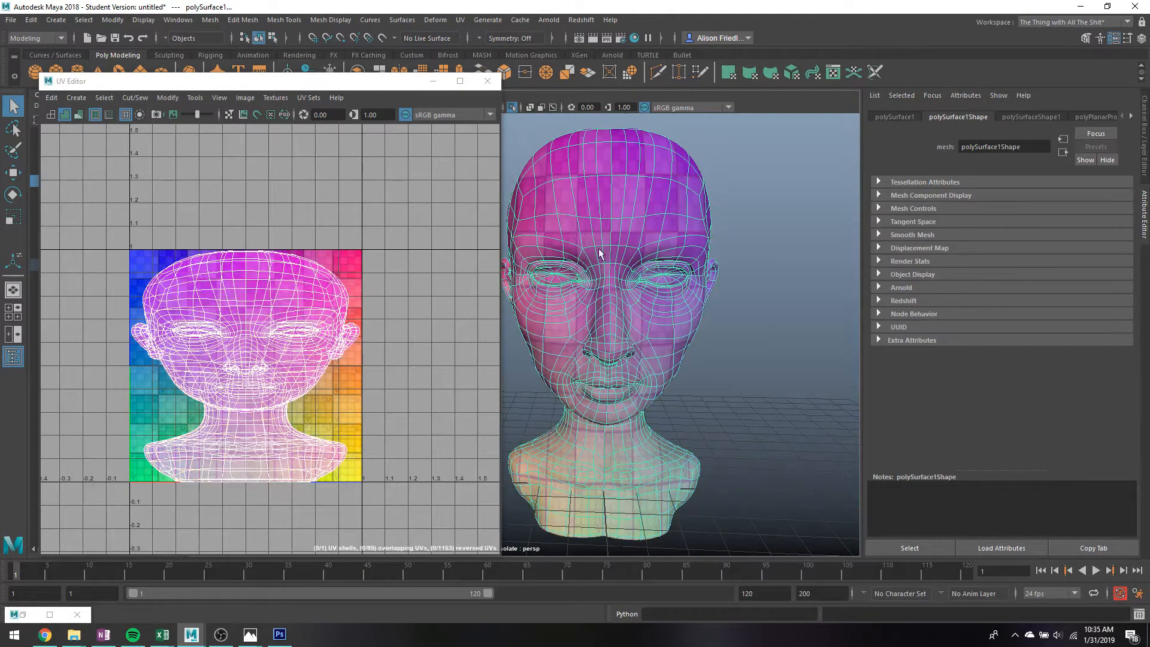
scroll(622, 268, down, 2)
click(467, 21)
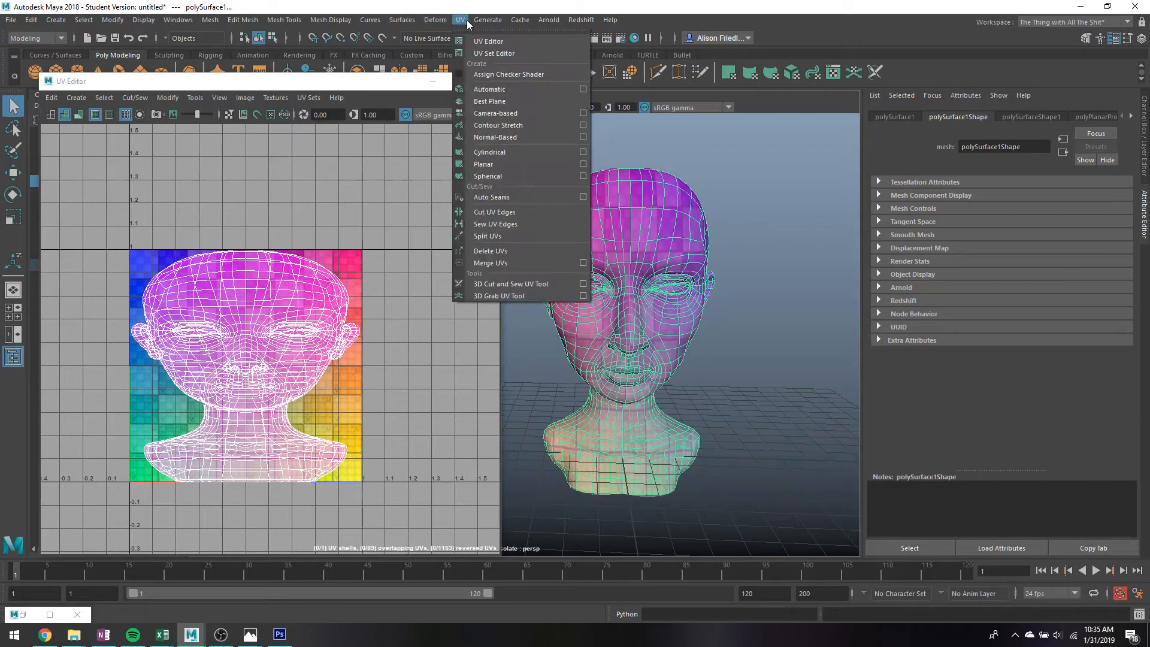
click(512, 285)
scroll(621, 308, up, 3)
alt+drag(673, 326, 585, 321)
click(708, 257)
double_click(663, 403)
Try to cut the full edge loop surrounding one ear, and undo the cut
alt+right_drag(587, 321, 801, 334)
alt+middle_drag(797, 333, 602, 329)
alt+drag(603, 329, 616, 320)
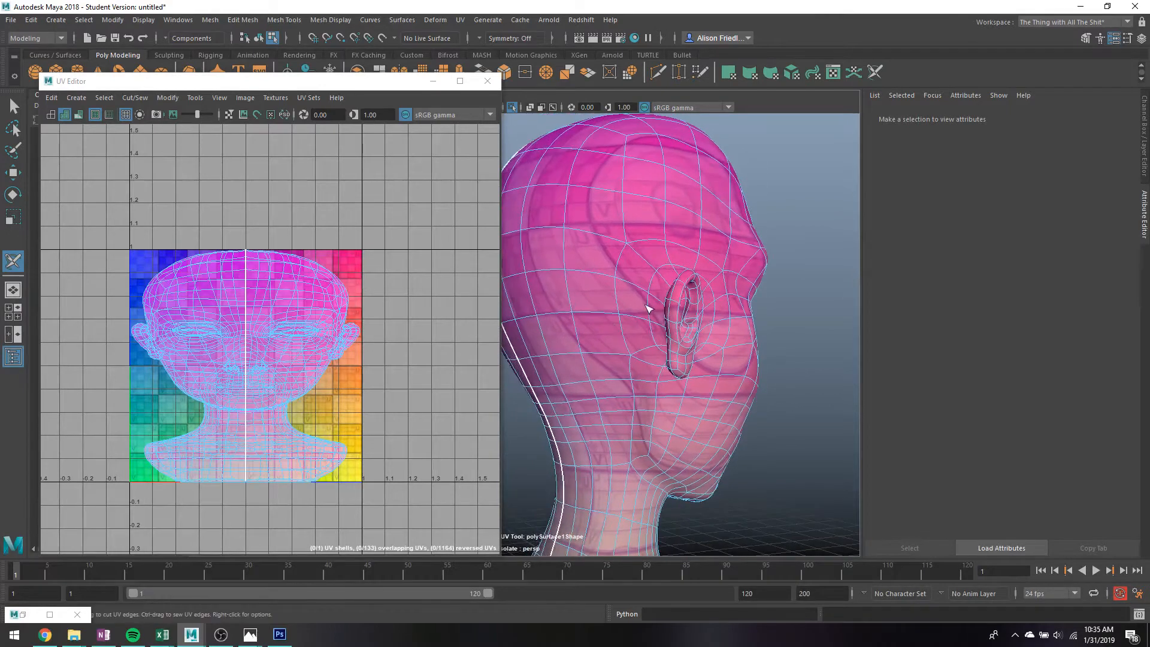
double_click(651, 306)
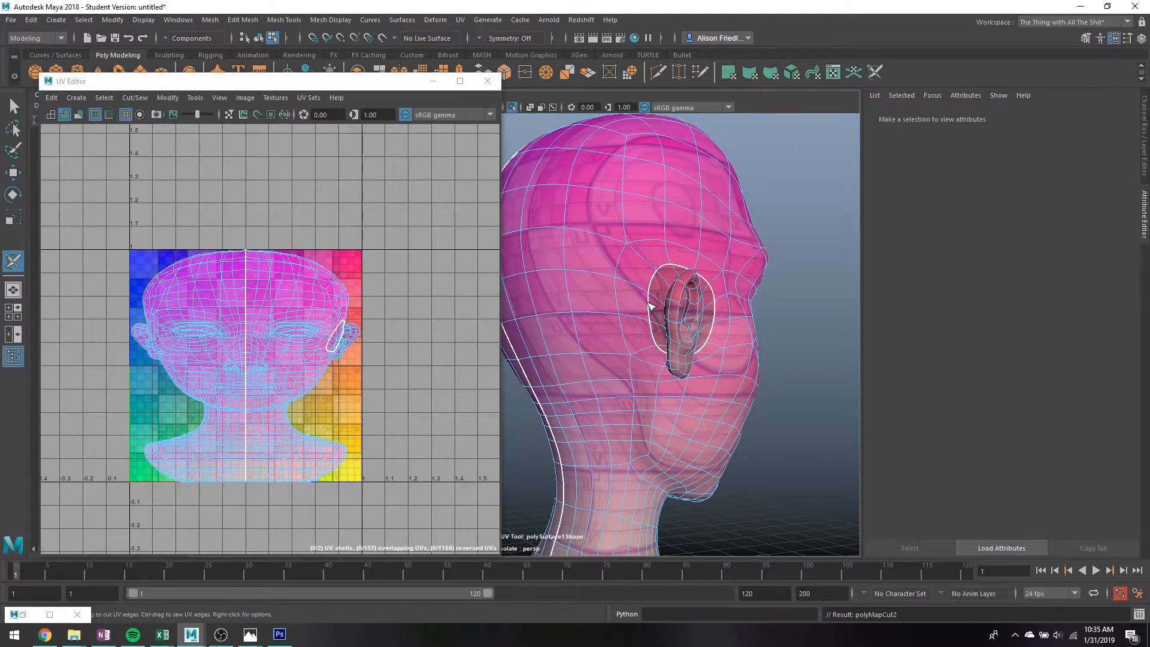
alt+drag(623, 343, 589, 273)
key(ctrl+z)
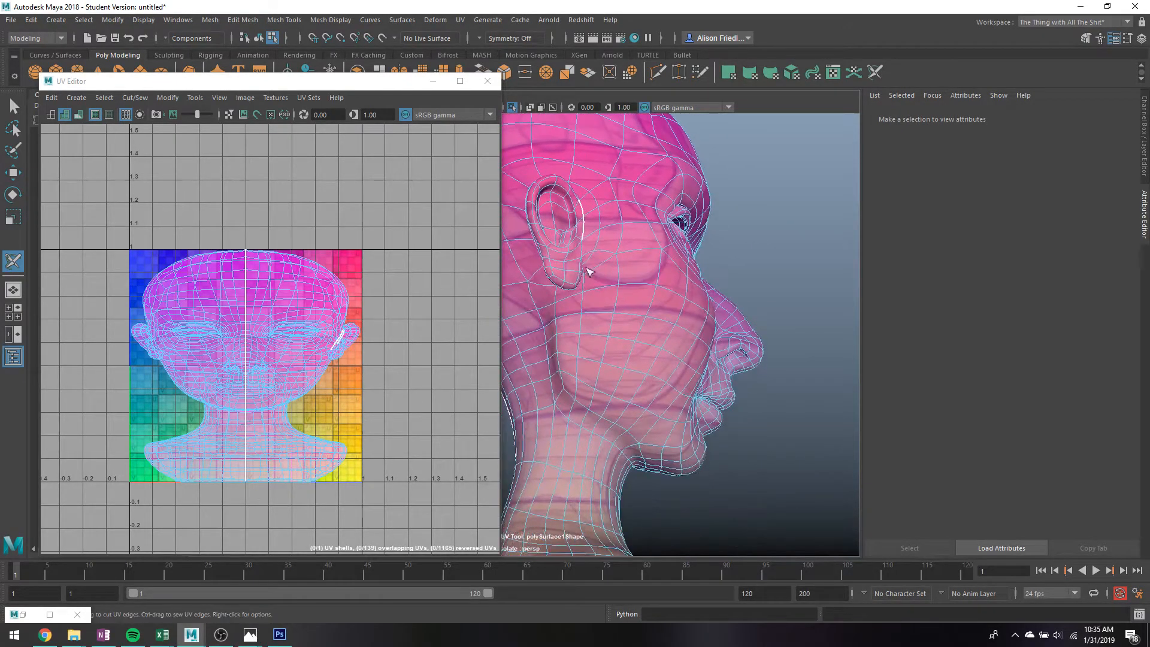
Try to cut the lower seam edges around the ear's base in wireframe display, and undo the cut
scroll(617, 359, up, 10)
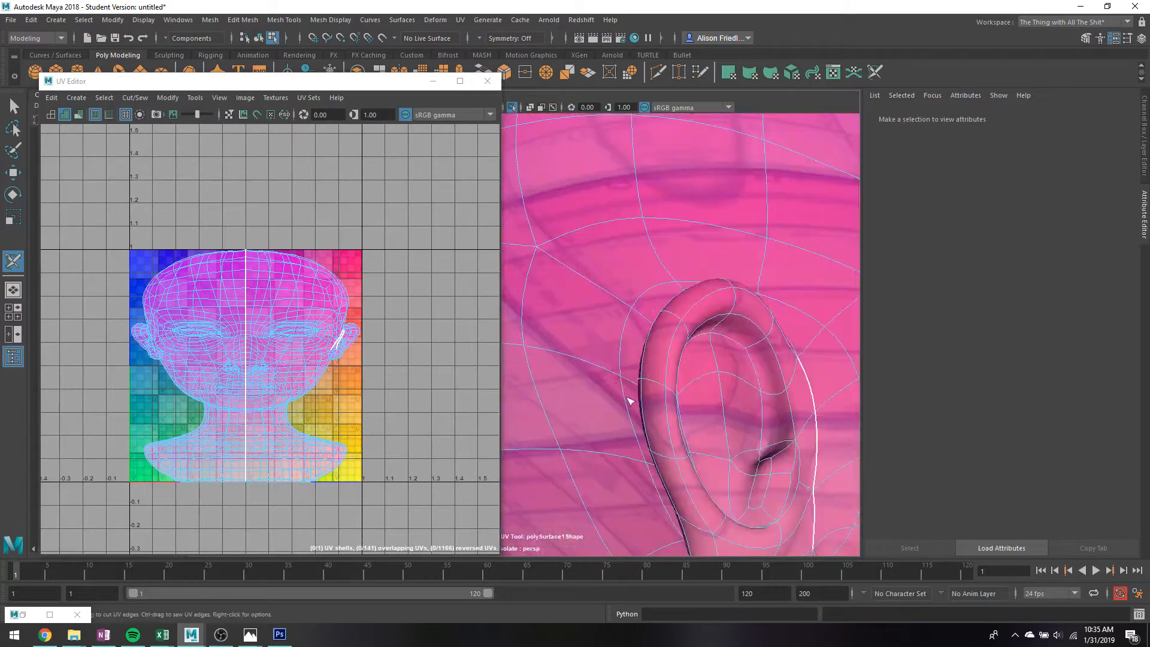
alt+middle_drag(685, 338, 683, 441)
alt+drag(632, 321, 659, 342)
alt+middle_drag(660, 342, 705, 448)
mouse_move(707, 448)
alt+mouse_down()
mouse_move(739, 426)
mouse_move(763, 442)
alt+mouse_up()
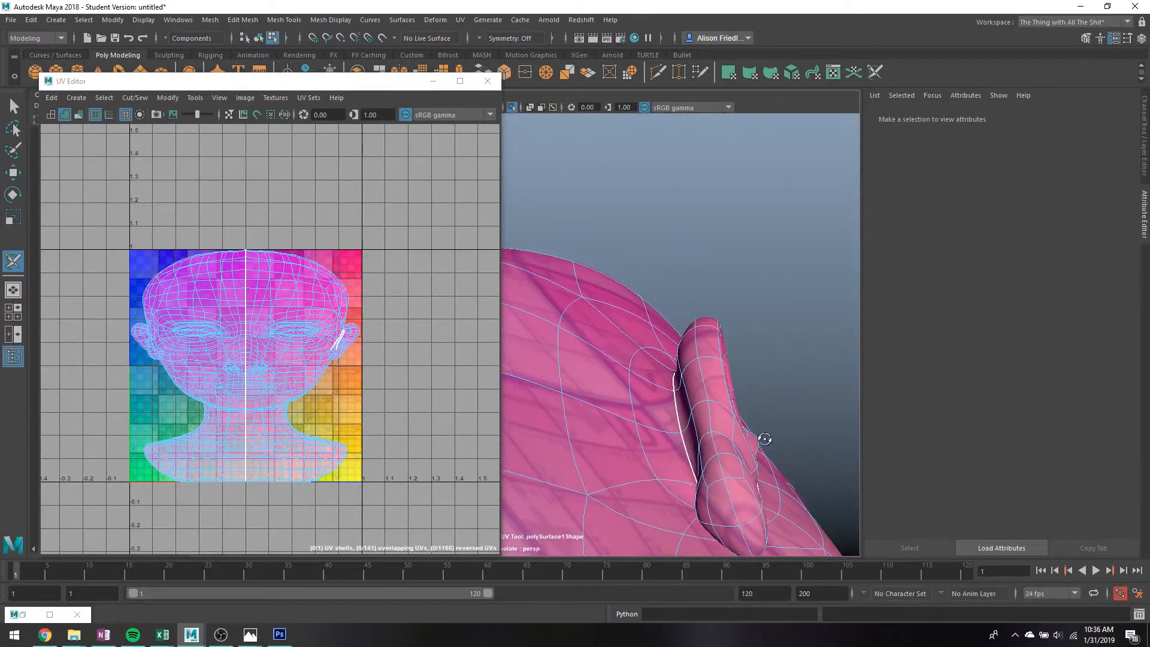
key(4)
alt+drag(726, 477, 629, 441)
click(637, 446)
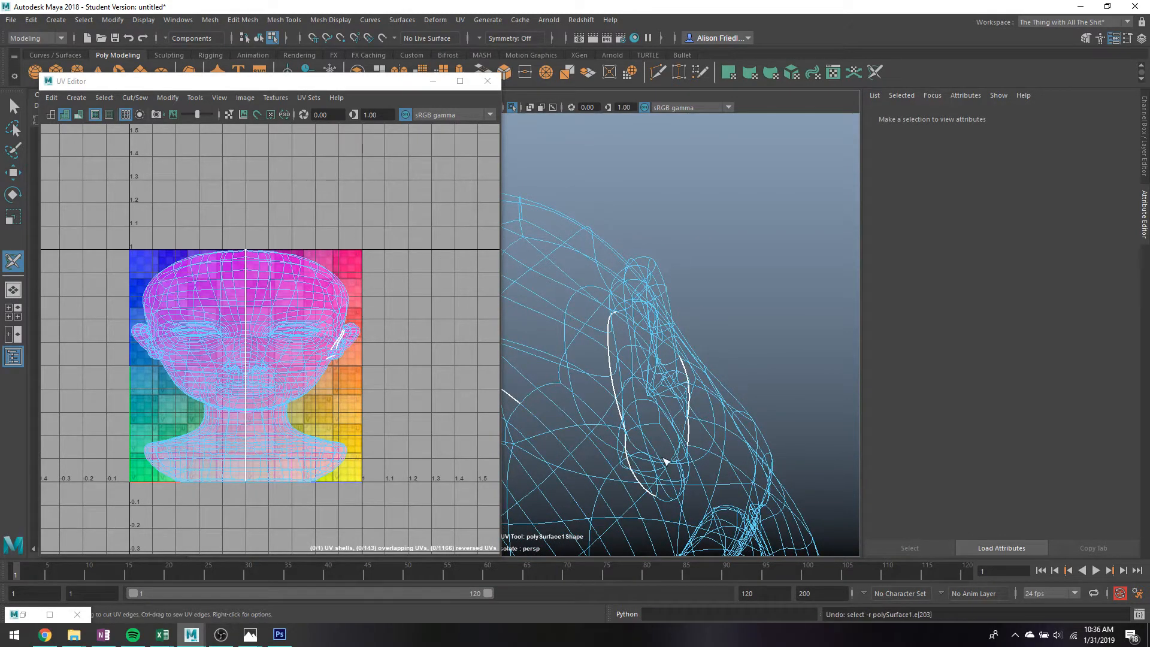
click(663, 461)
key(ctrl+z)
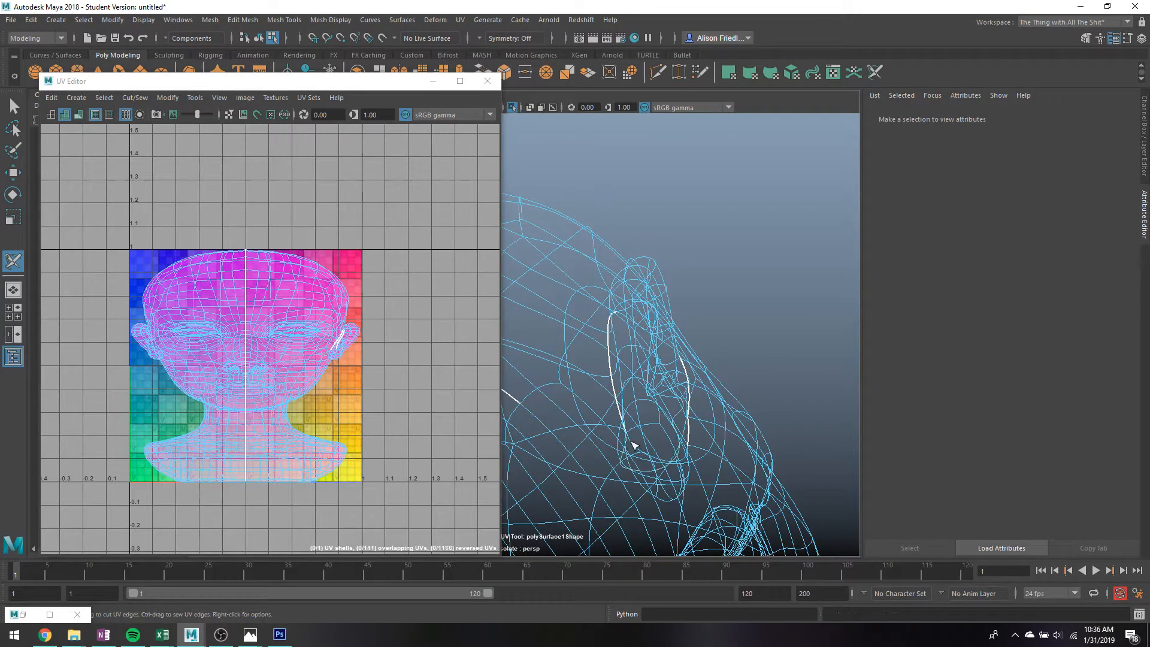
Cut UV seam edges around the ear's base in wireframe display, undo the stray cut, and restore shaded display
alt+drag(657, 450, 593, 483)
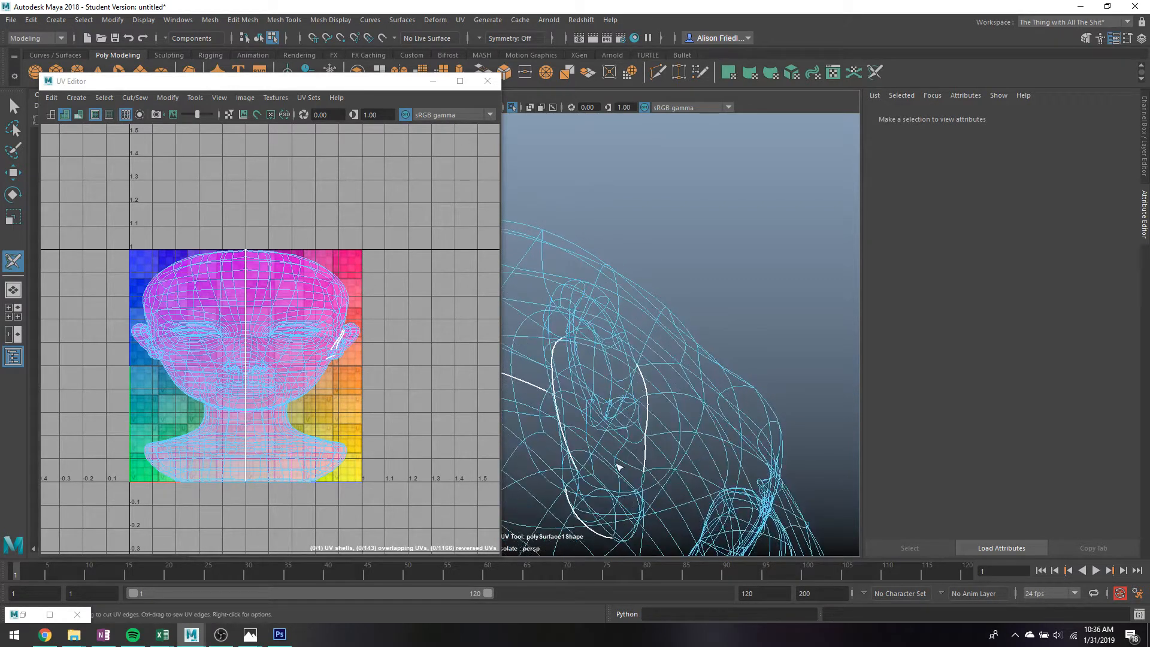
click(592, 484)
click(596, 489)
key(ctrl+z)
mouse_move(610, 410)
alt+mouse_down()
mouse_move(635, 461)
mouse_move(626, 269)
mouse_move(621, 295)
mouse_move(639, 324)
alt+mouse_up()
key(5)
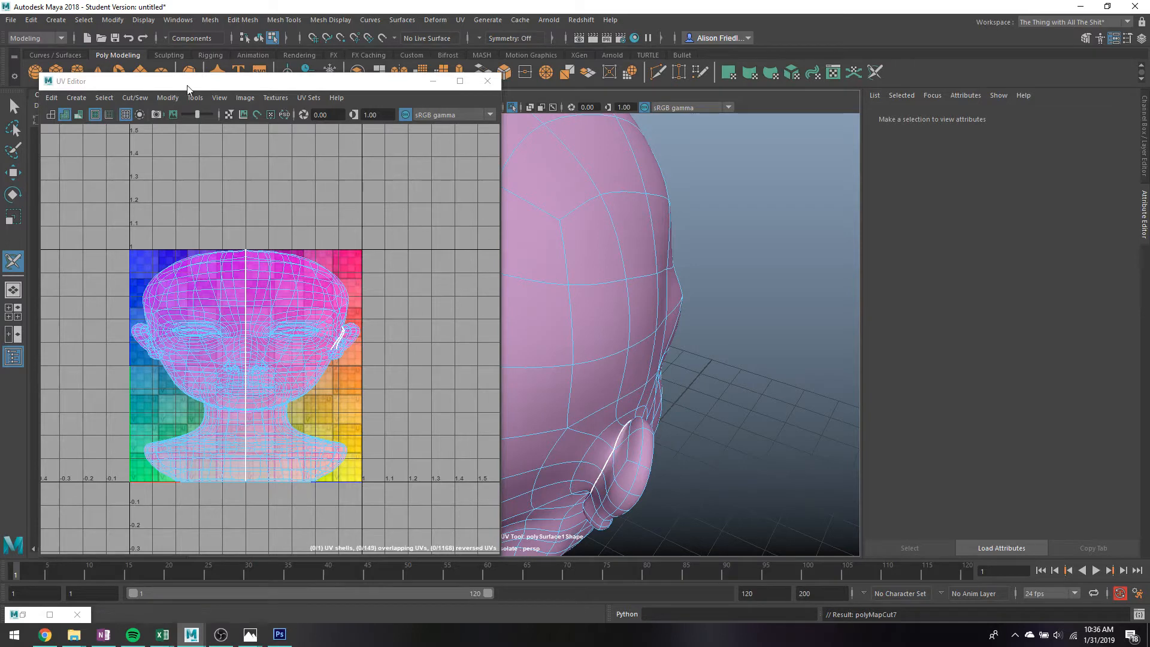
Set the 3D Cut and Sew UV Tool's symmetry to Object X
drag(187, 89, 295, 84)
double_click(14, 261)
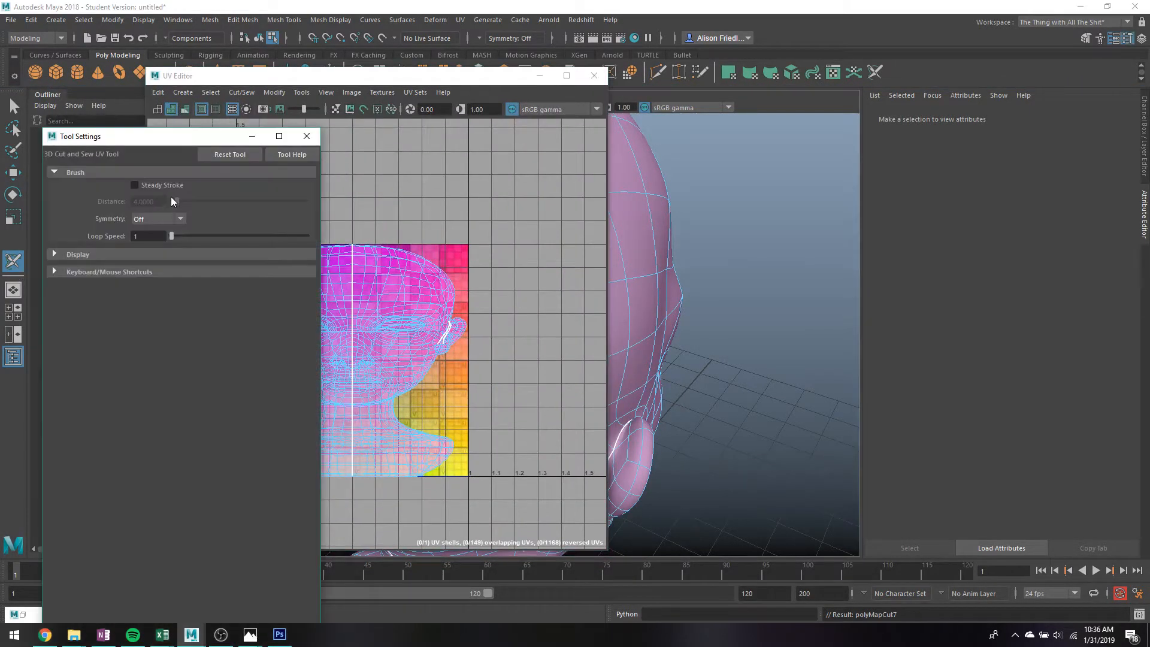
click(181, 219)
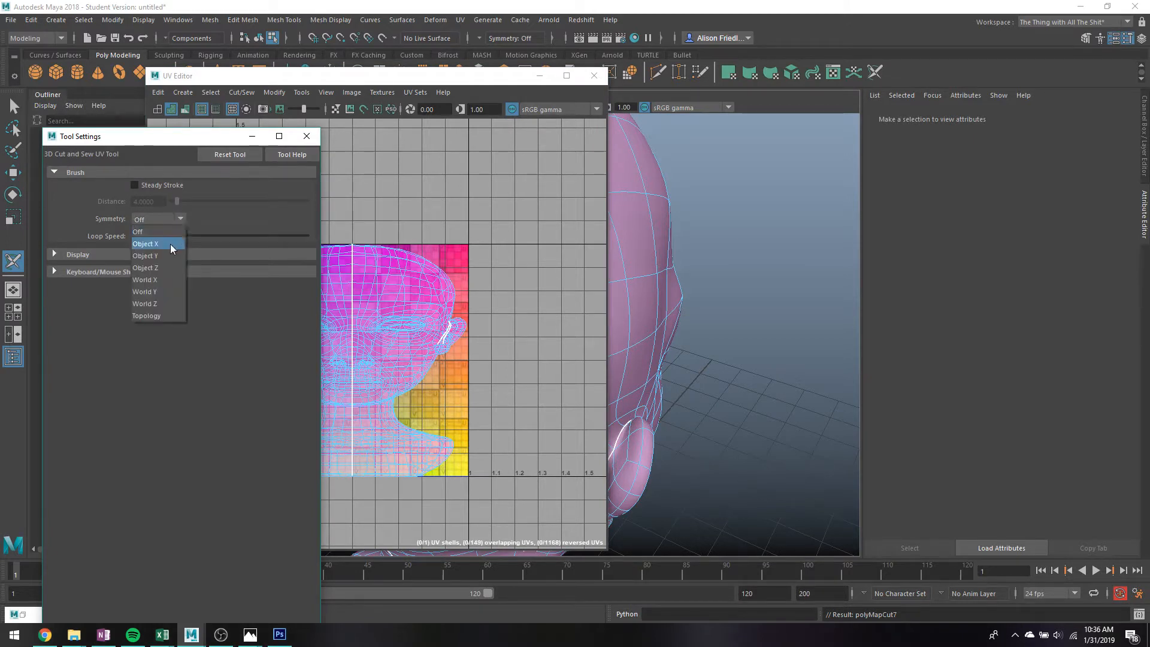
click(170, 243)
click(609, 173)
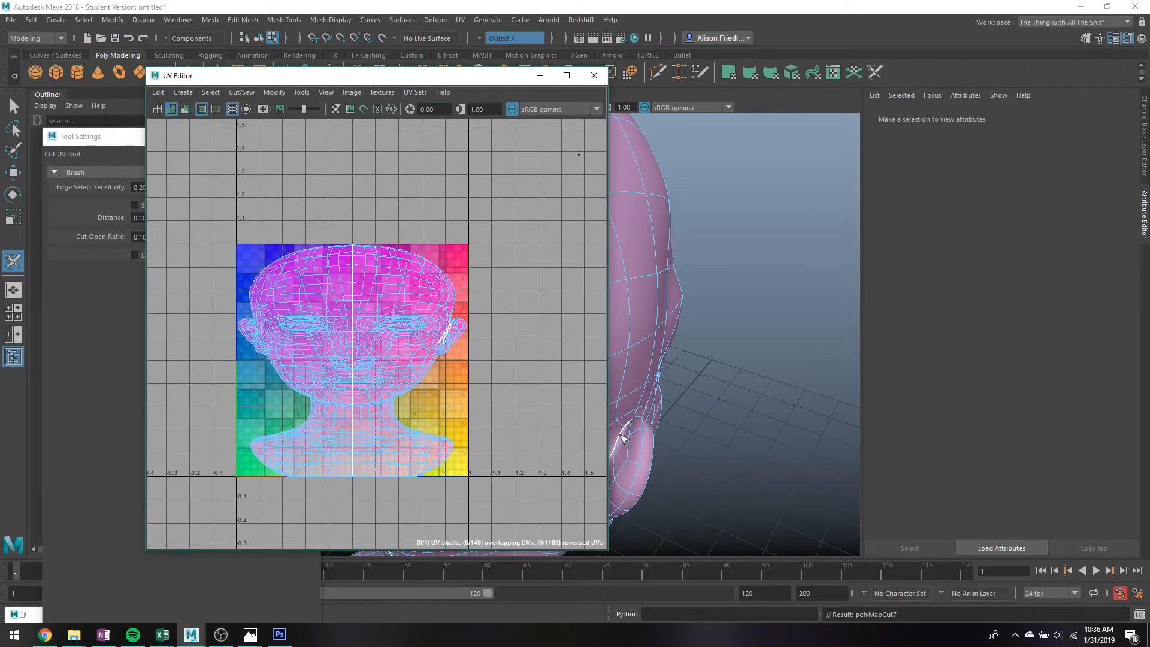
Cut the UV seam edges behind the ear symmetrically on both sides of the head
click(623, 440)
alt+drag(625, 457, 647, 429)
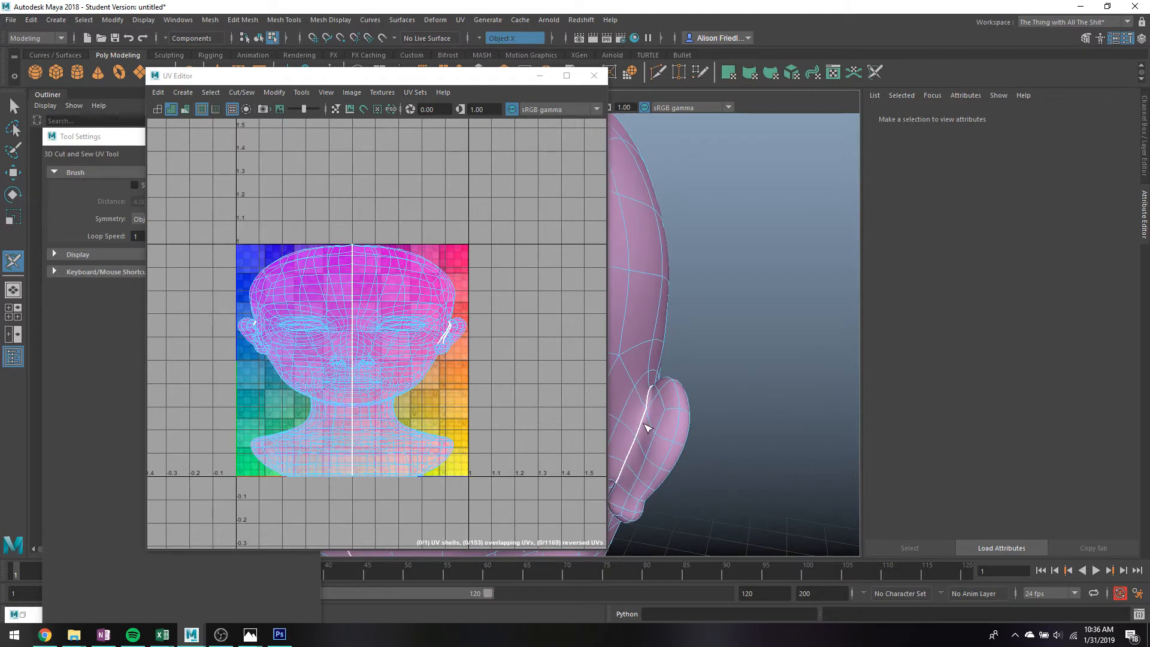
click(646, 426)
double_click(643, 425)
alt+drag(709, 361, 862, 302)
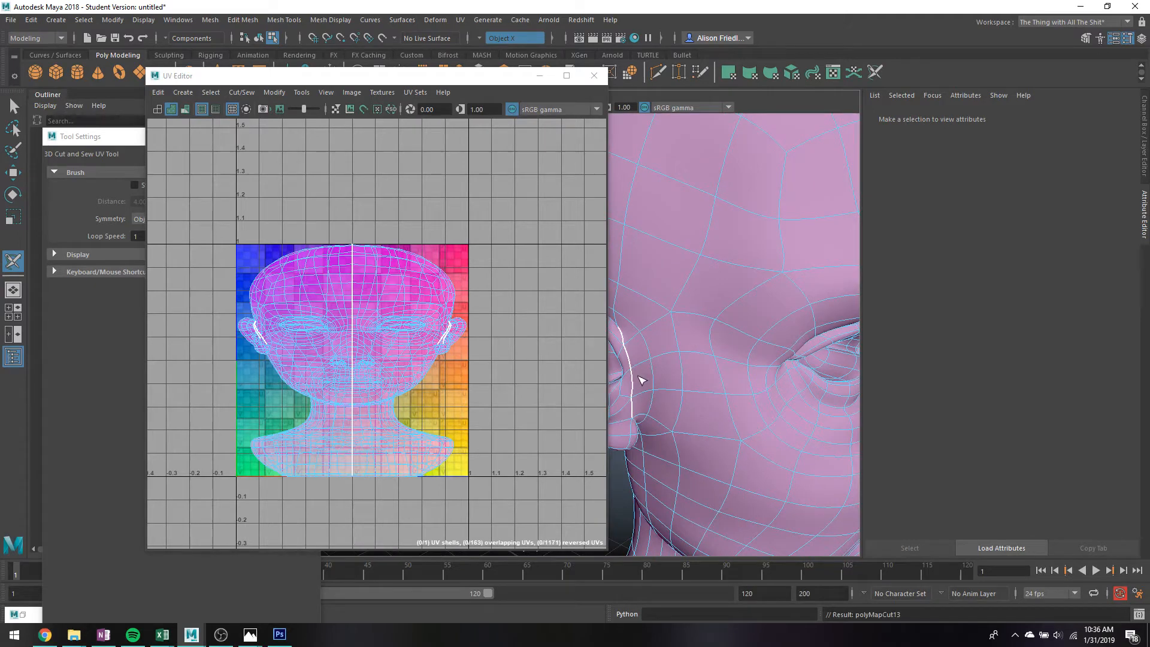
Cut the remaining seam edge in front of the ear near the lobe
mouse_move(640, 380)
alt+mouse_down()
mouse_move(662, 318)
mouse_move(650, 367)
alt+mouse_up()
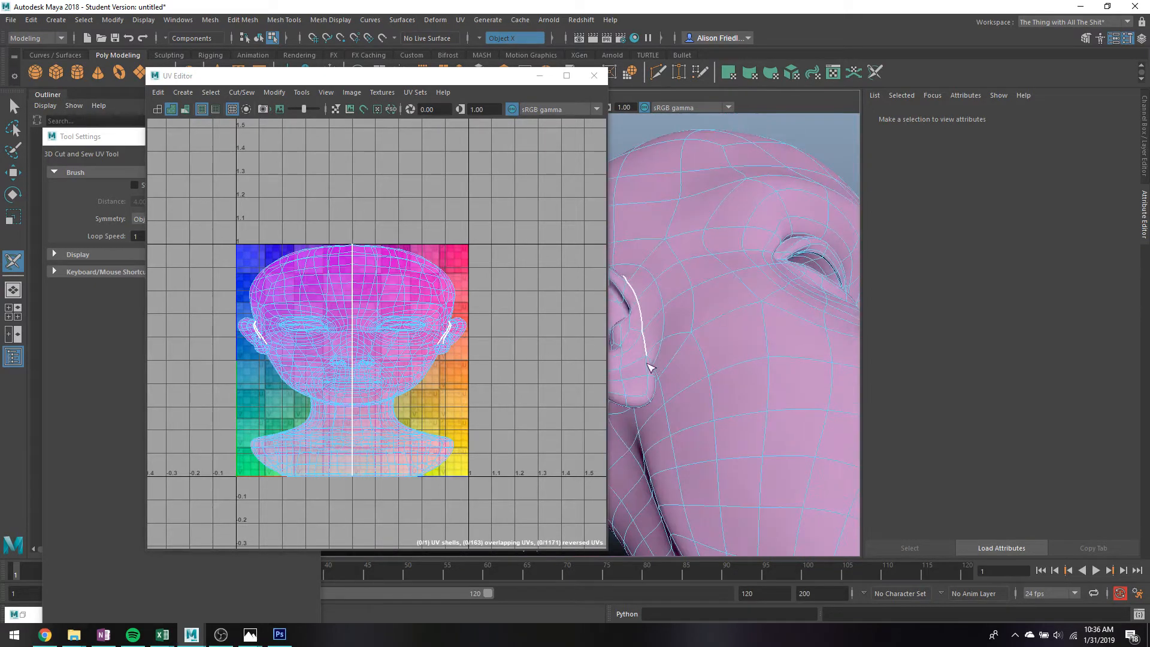
click(651, 358)
scroll(673, 355, up, 5)
alt+middle_drag(673, 354, 734, 377)
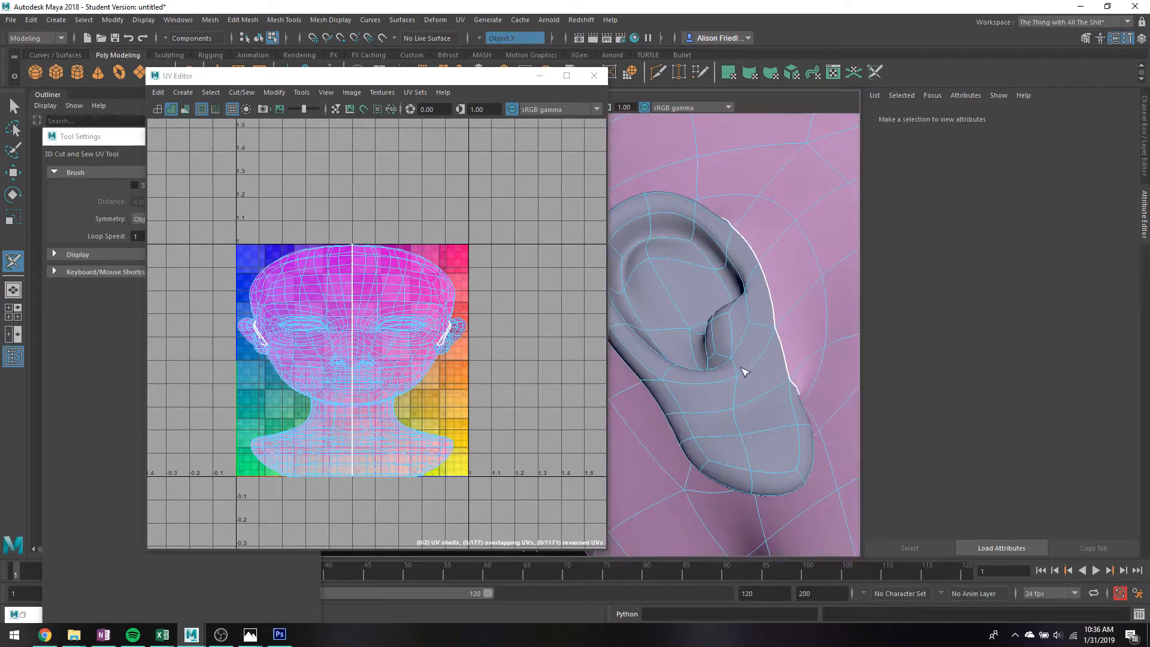
Examine the seam around the ear in the UV Editor and on the model for edges still uncut
alt+drag(754, 365, 797, 369)
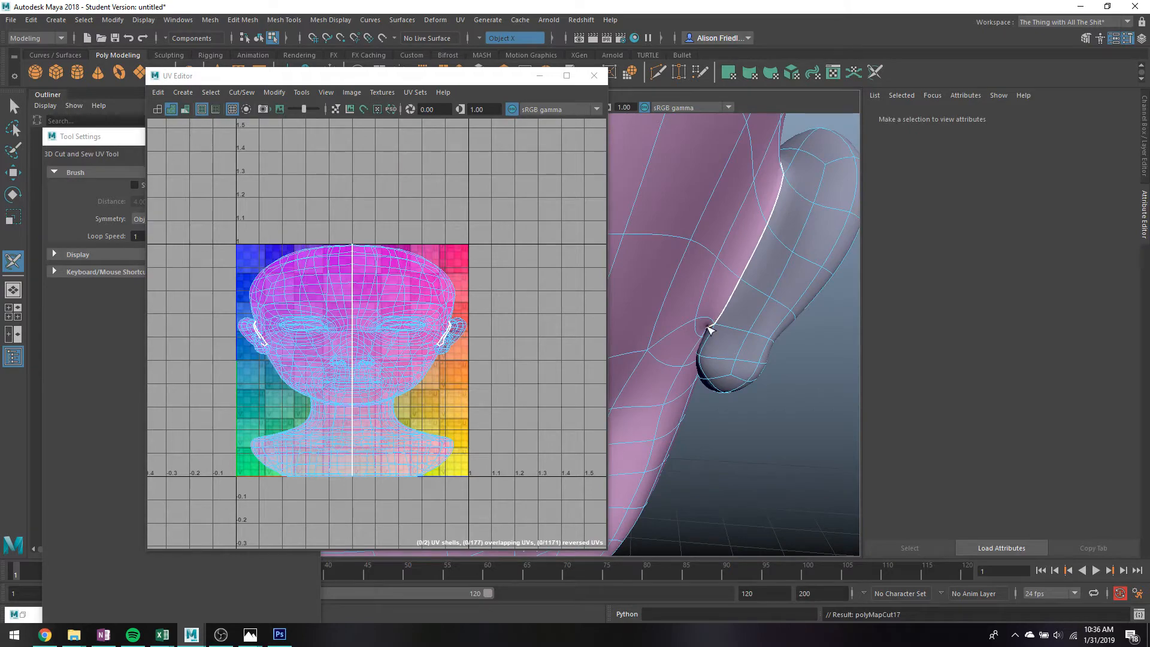
scroll(264, 348, up, 10)
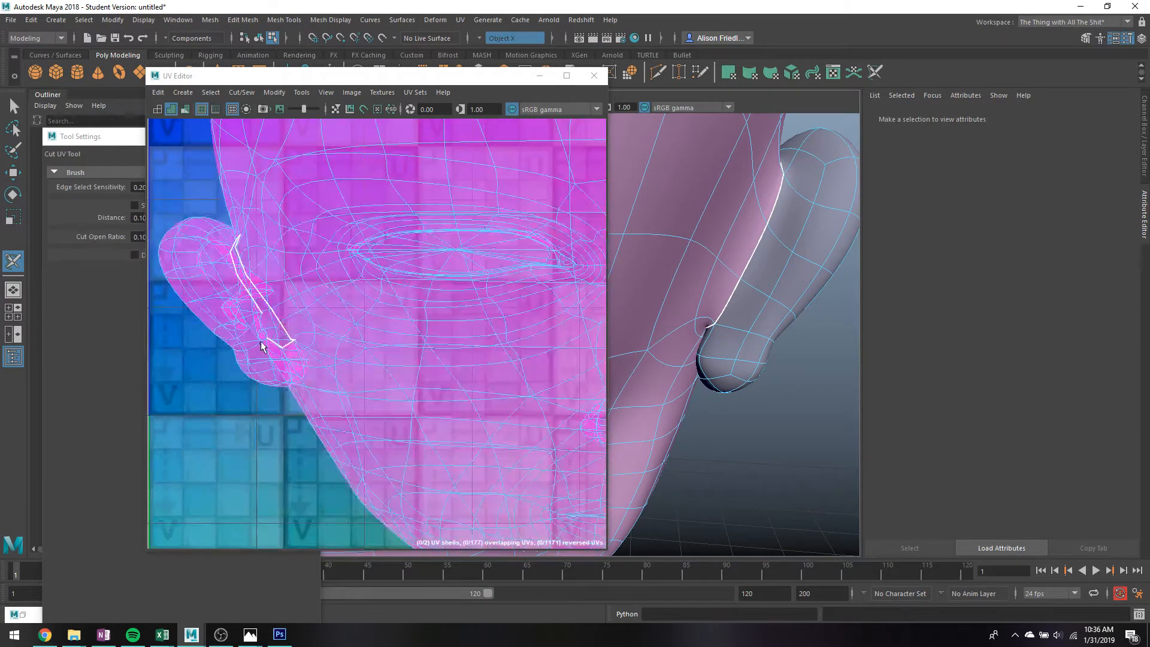
click(278, 314)
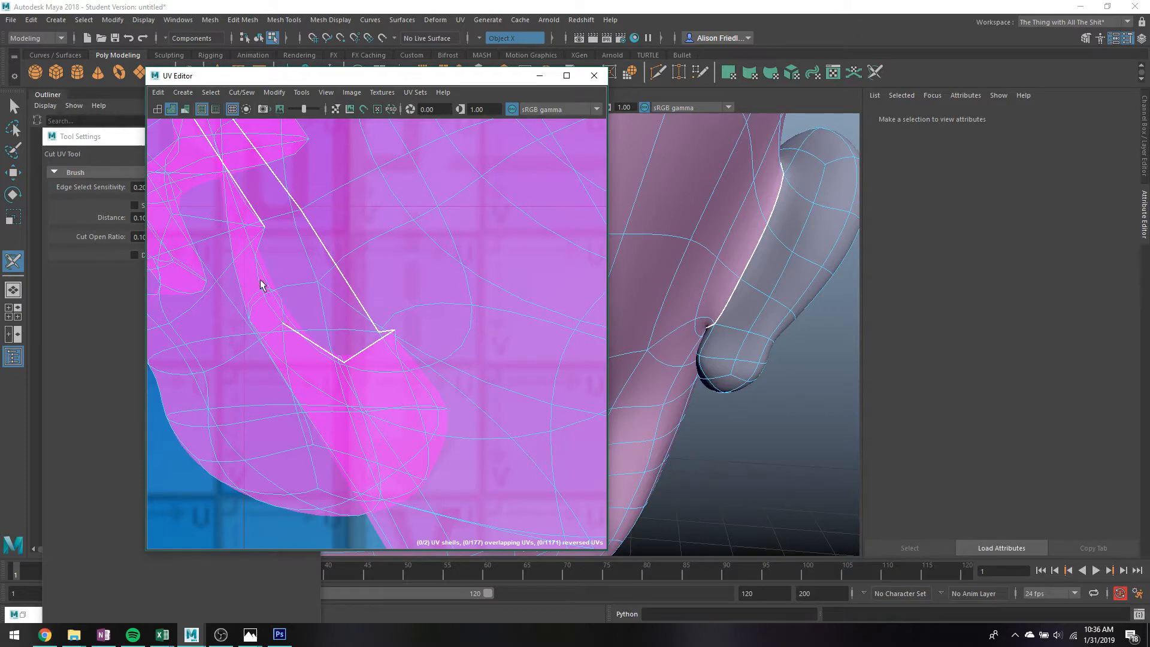
scroll(484, 331, down, 8)
scroll(707, 356, down, 7)
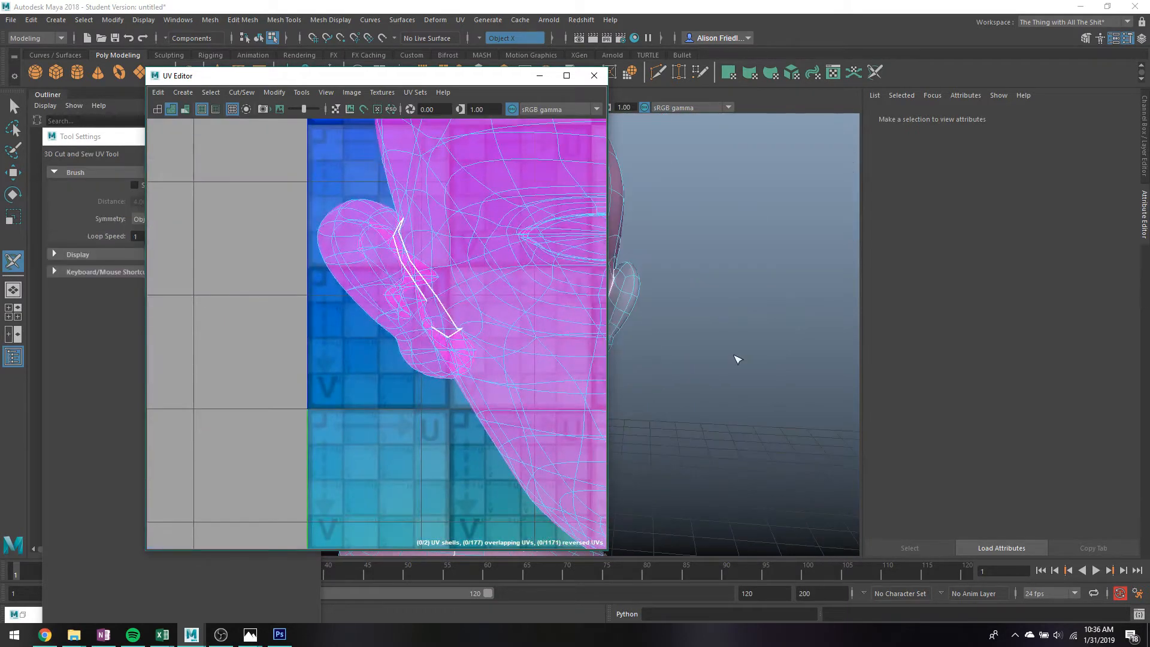
alt+middle_drag(737, 360, 888, 428)
alt+drag(822, 414, 856, 365)
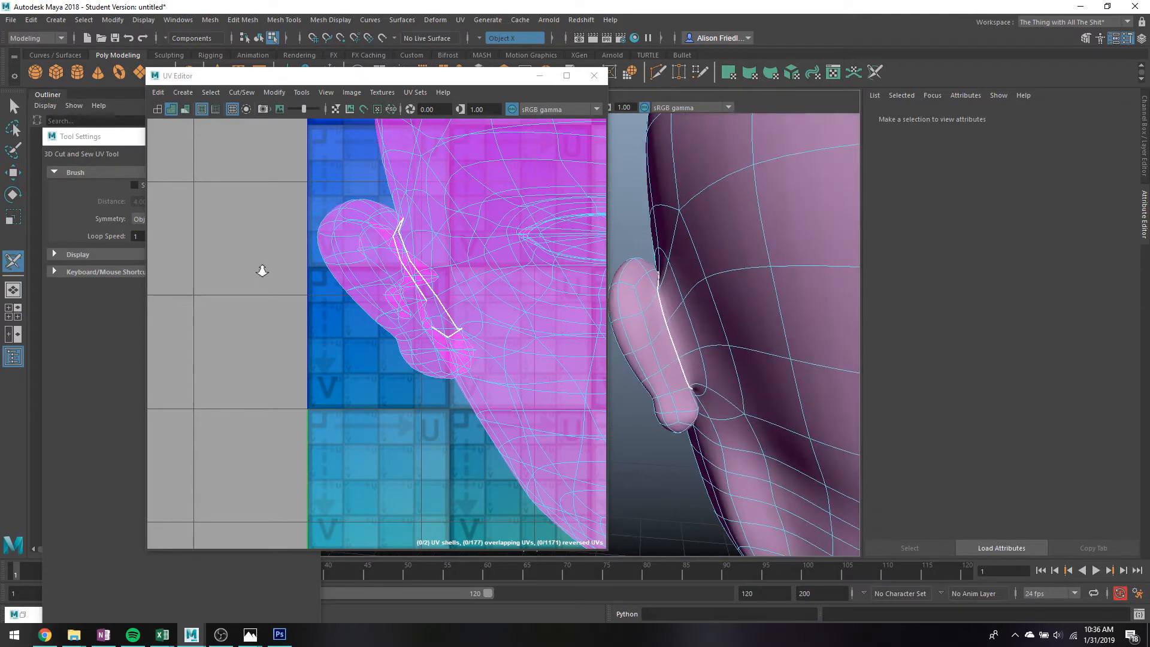
scroll(258, 273, down, 1)
Move the UV Editor aside and cut the last open seam edge in front of the ear near the lobe
drag(292, 79, 99, 93)
alt+drag(762, 382, 647, 282)
alt+middle_drag(647, 282, 603, 234)
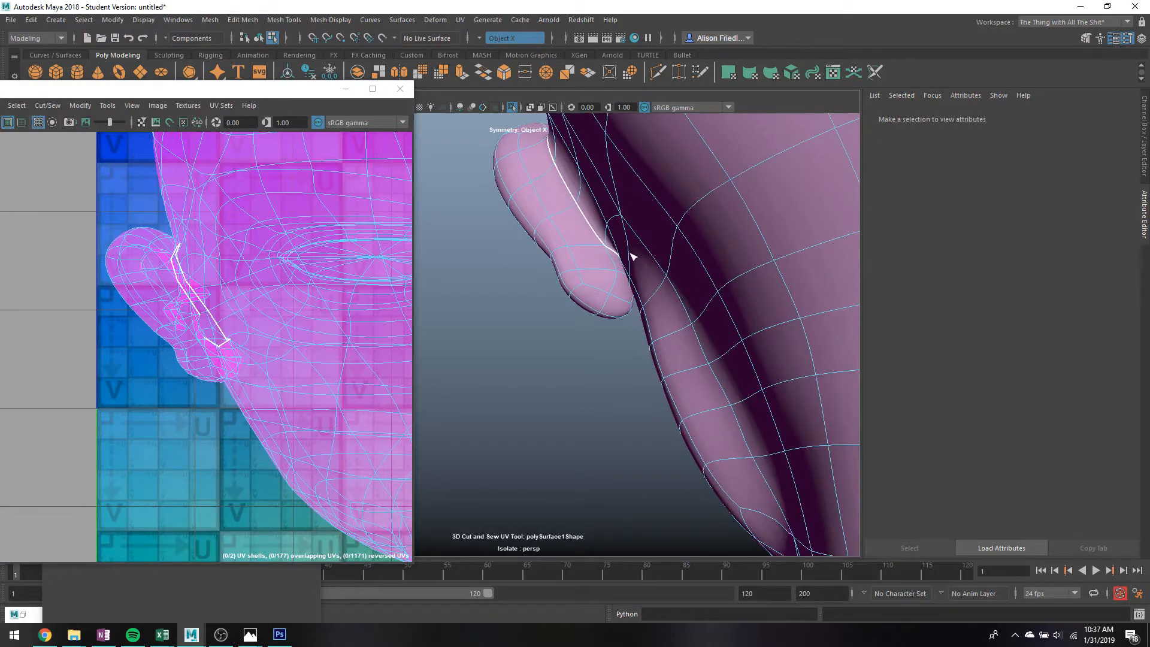
key(4)
alt+drag(626, 257, 653, 242)
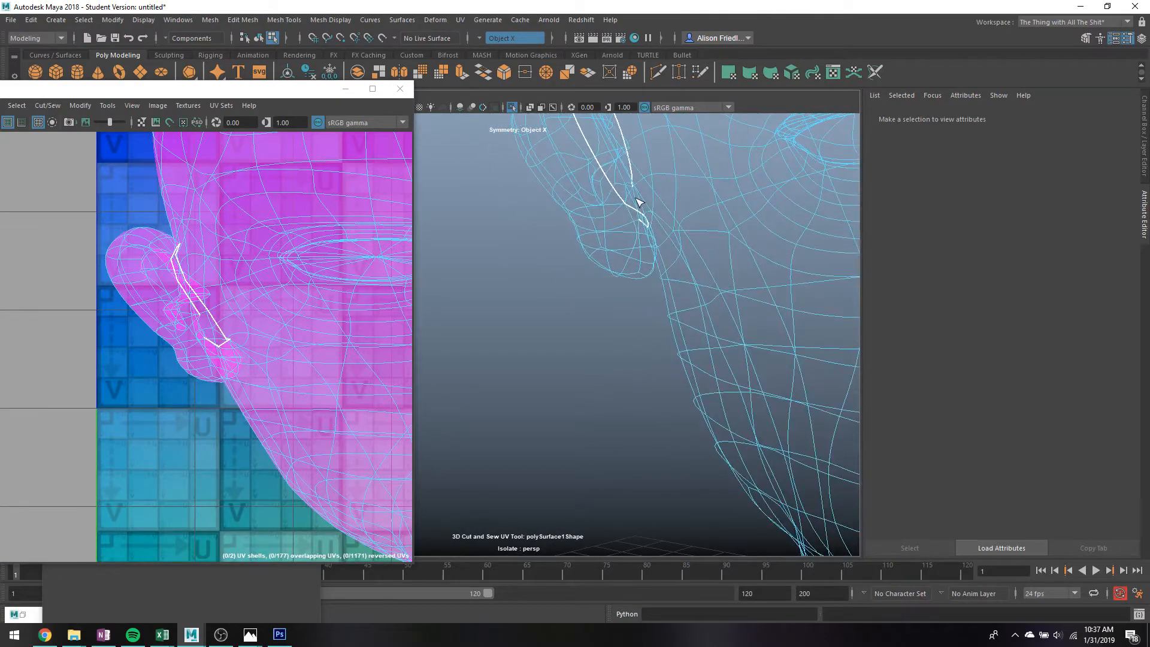
mouse_move(640, 202)
alt+mouse_down()
mouse_move(660, 303)
mouse_move(639, 290)
mouse_move(551, 316)
mouse_move(557, 304)
alt+mouse_up()
key(5)
click(562, 294)
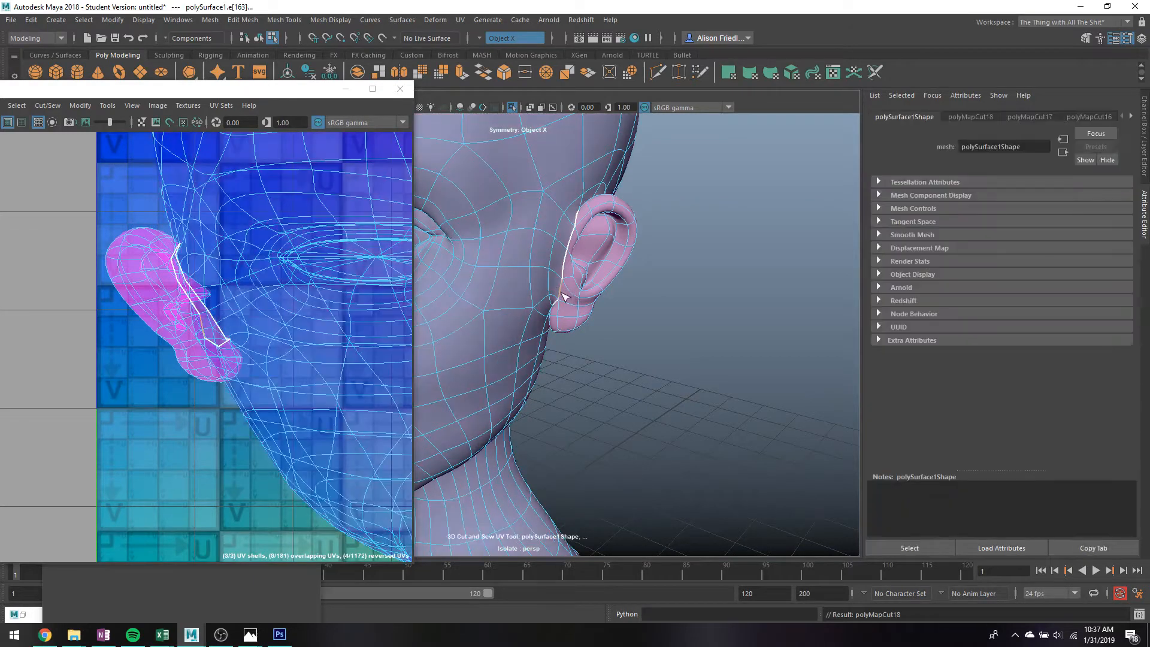
Select all UV shells of the head and ears in the UV Editor and unfold them, fixing the non-manifold geometry
scroll(604, 332, down, 5)
alt+drag(598, 335, 788, 308)
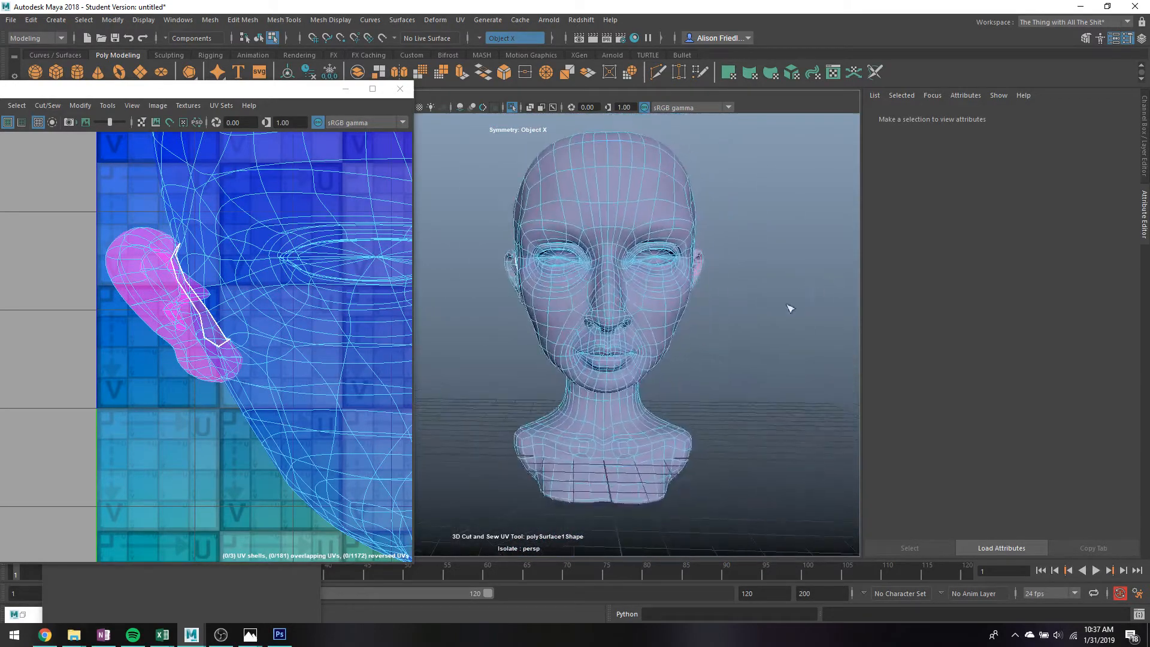
scroll(688, 380, up, 8)
alt+middle_drag(687, 380, 560, 323)
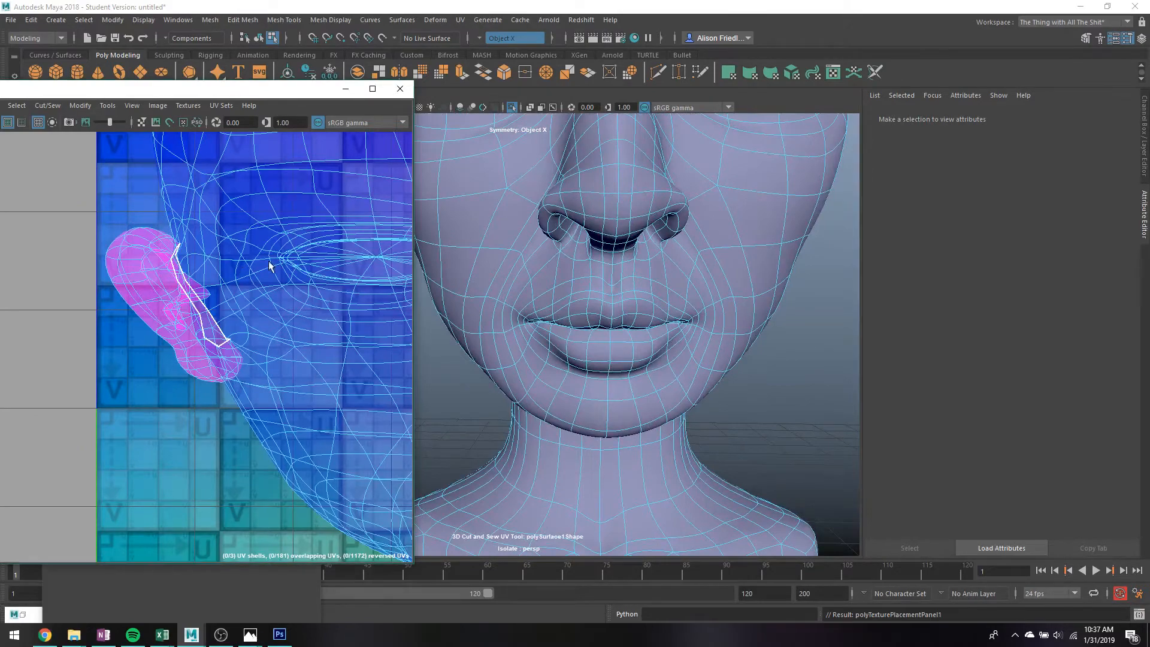
right_drag(271, 257, 250, 220)
scroll(250, 220, down, 3)
drag(156, 200, 350, 404)
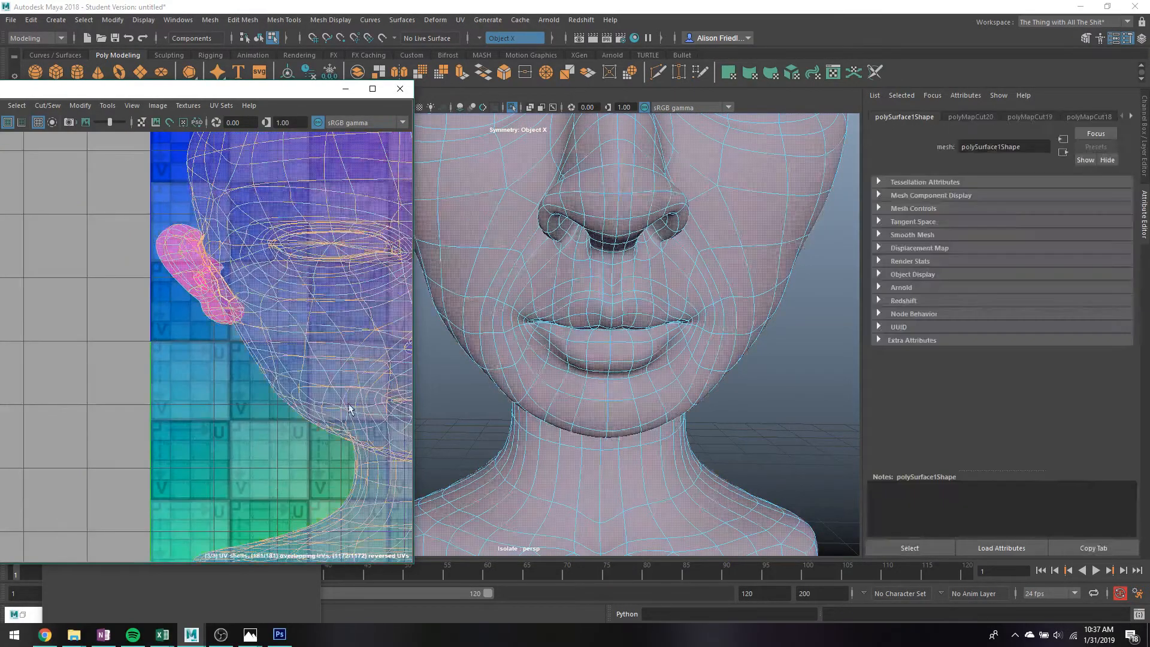
scroll(320, 381, down, 6)
right_click(305, 331)
scroll(305, 331, down, 4)
alt+middle_drag(254, 345, 223, 318)
drag(173, 258, 358, 439)
right_click(265, 349)
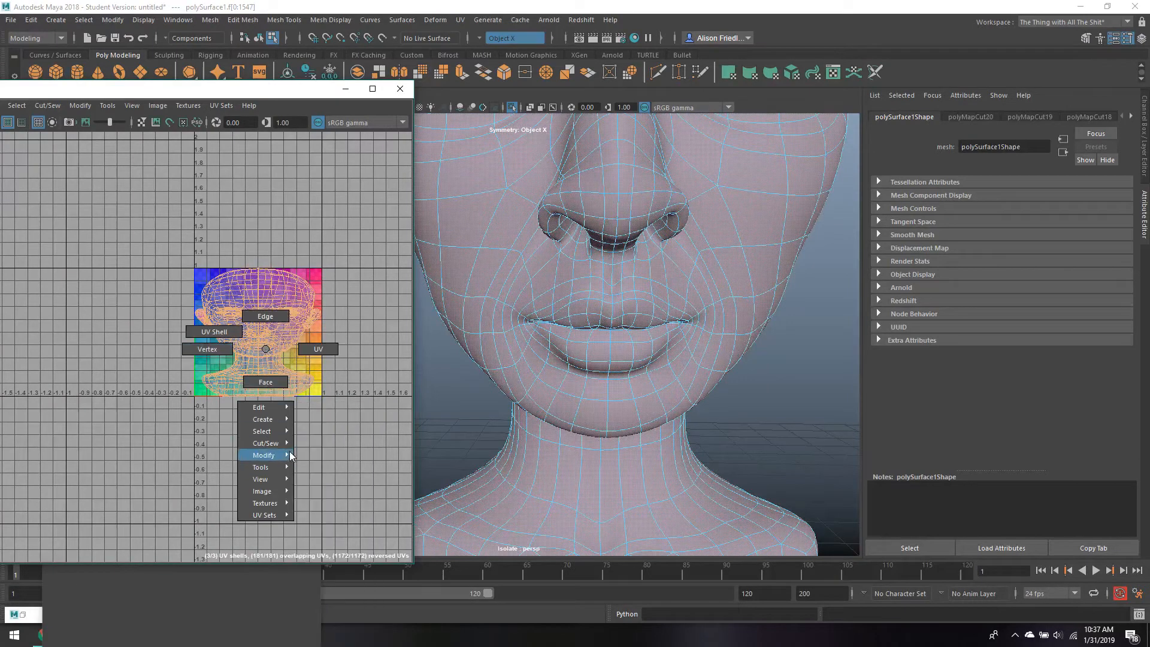
mouse_move(278, 455)
click(307, 620)
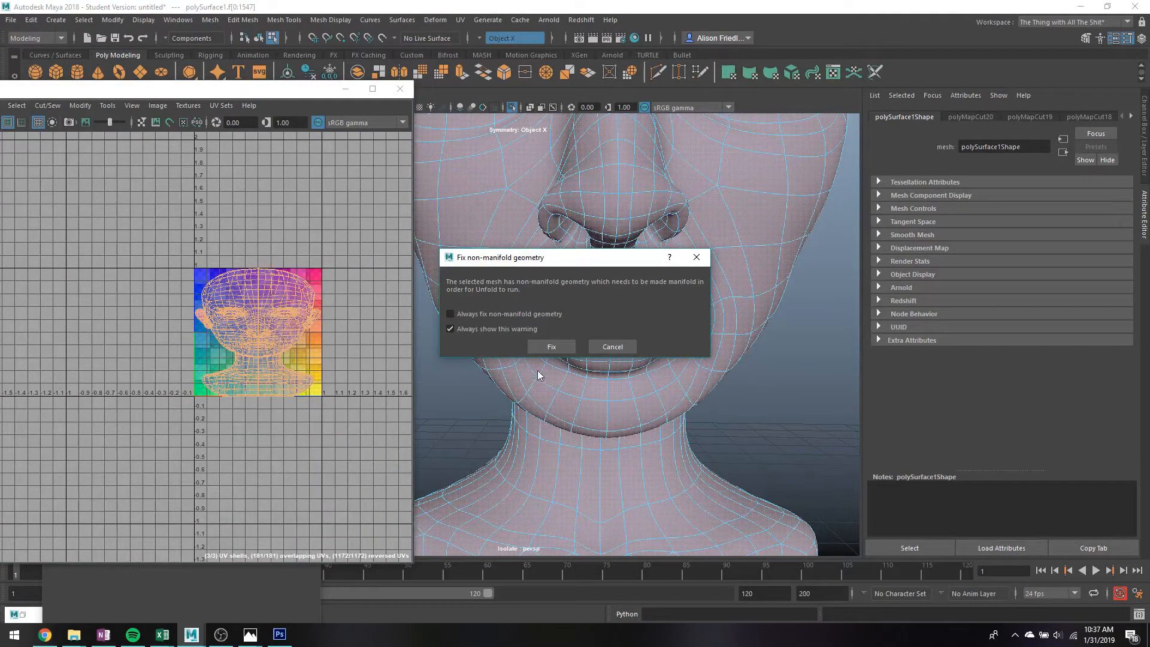
click(547, 348)
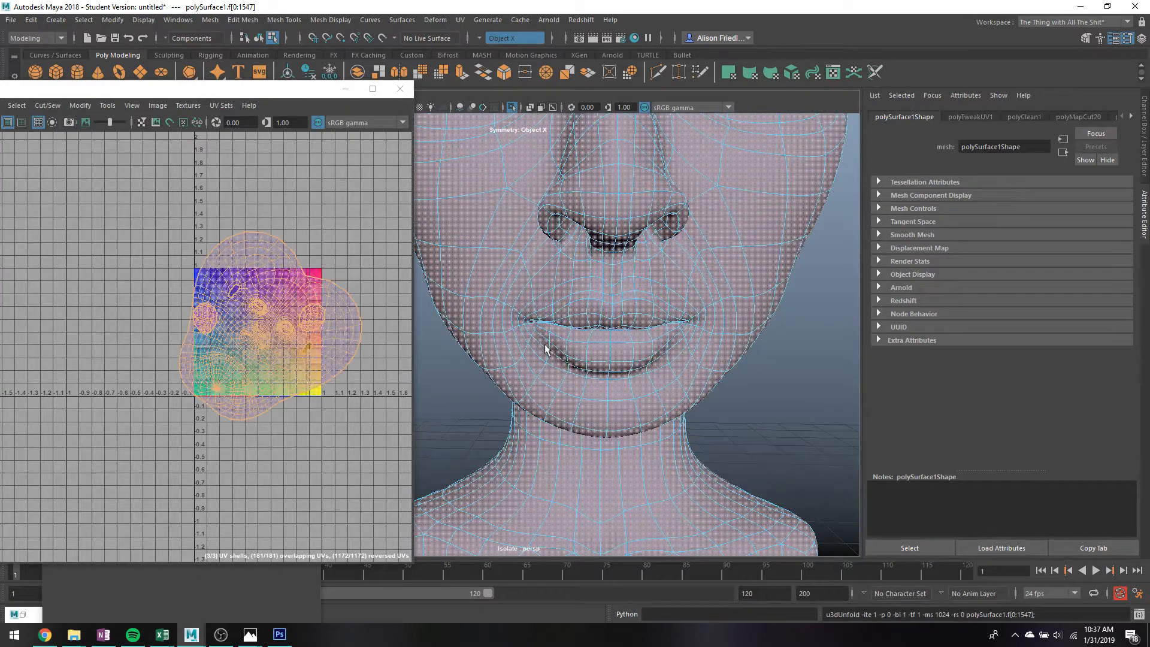
Return the bust to object selection and deselect it so the checker texture can be judged
scroll(271, 346, up, 5)
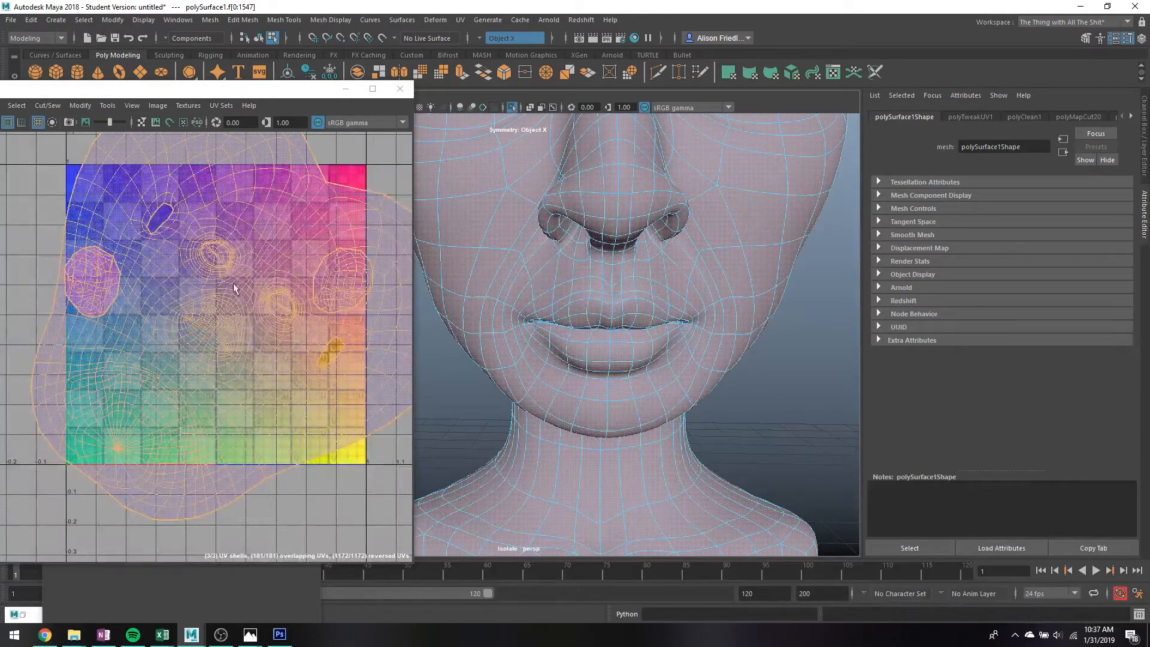
right_drag(238, 246, 289, 244)
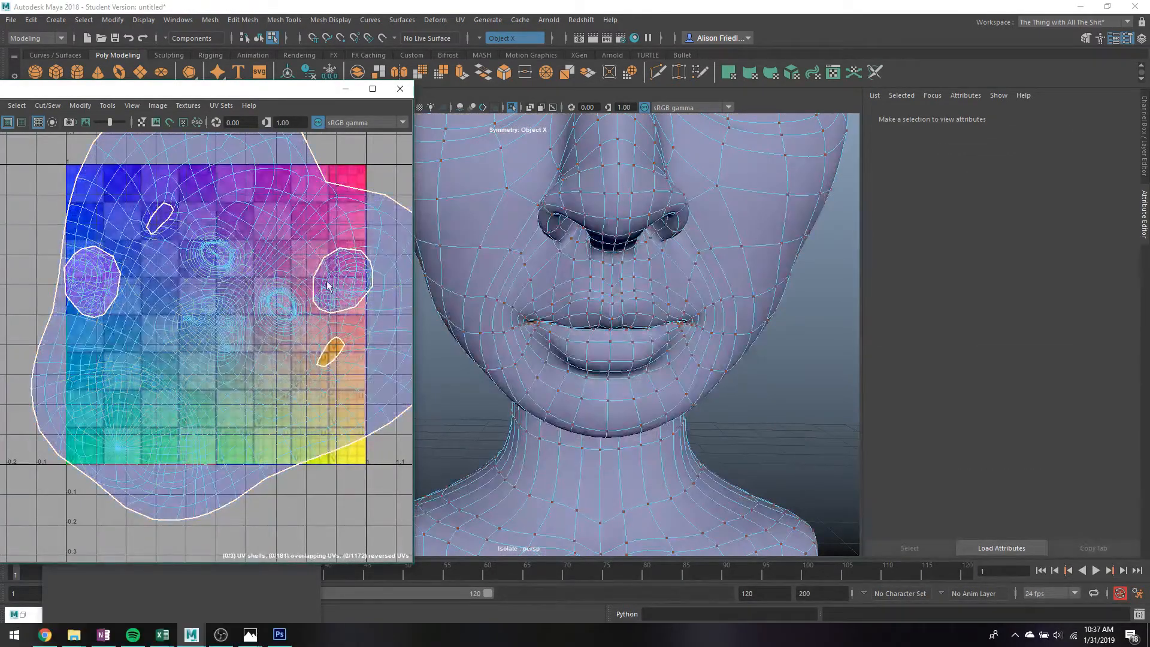
scroll(640, 291, down, 6)
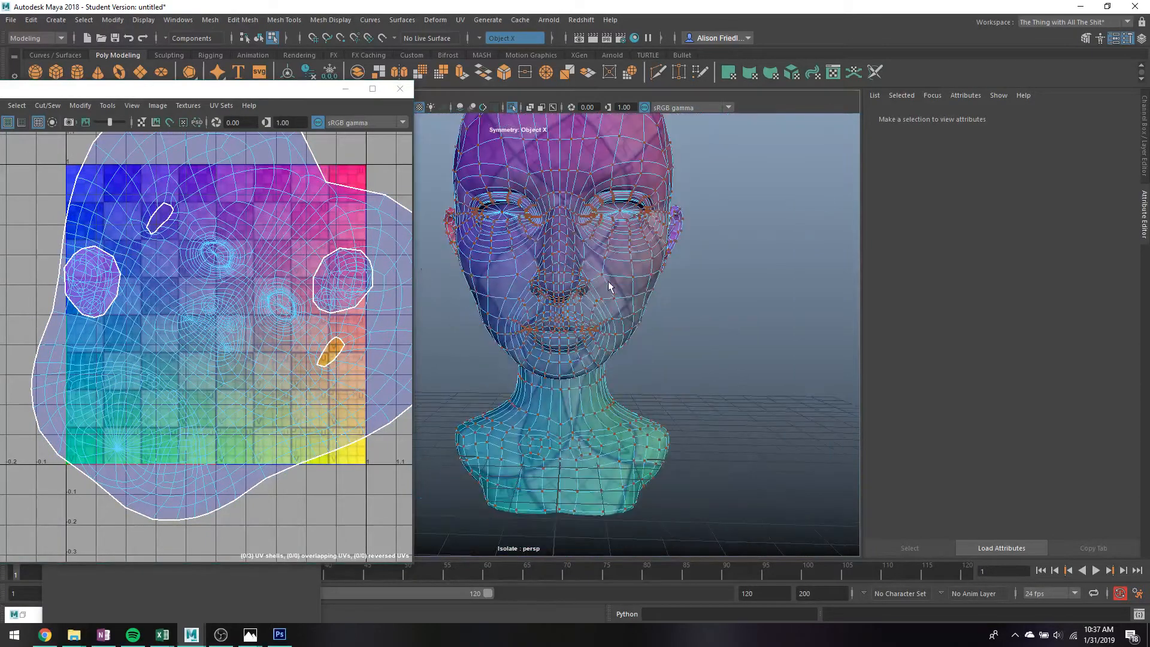
scroll(294, 289, up, 4)
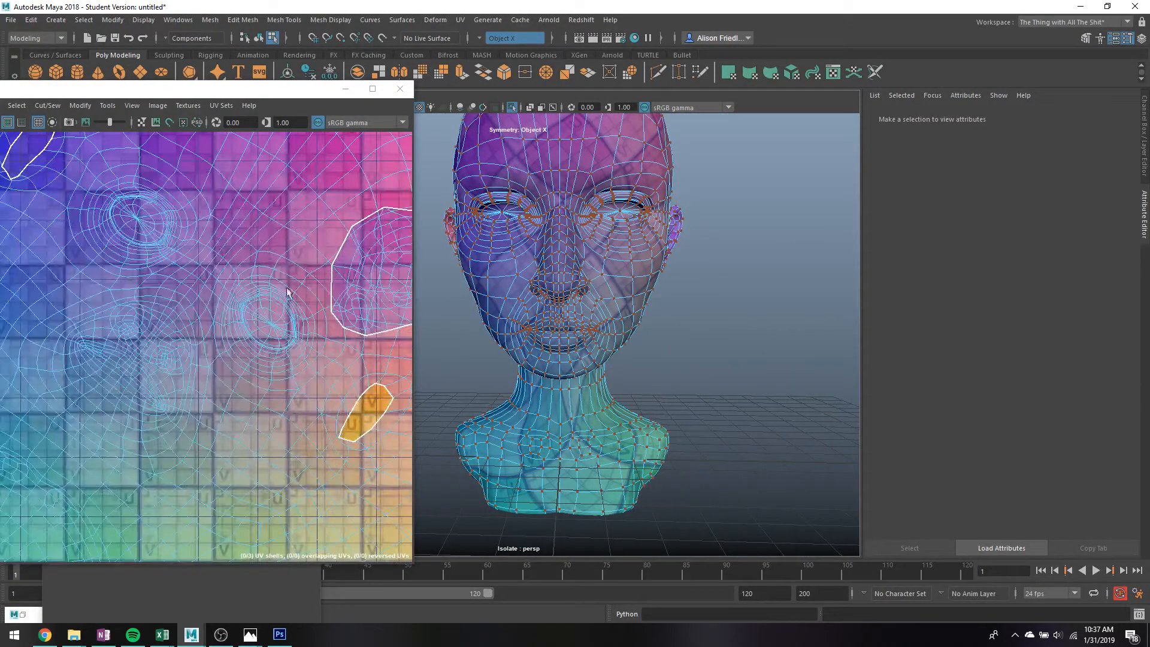
right_drag(542, 263, 542, 227)
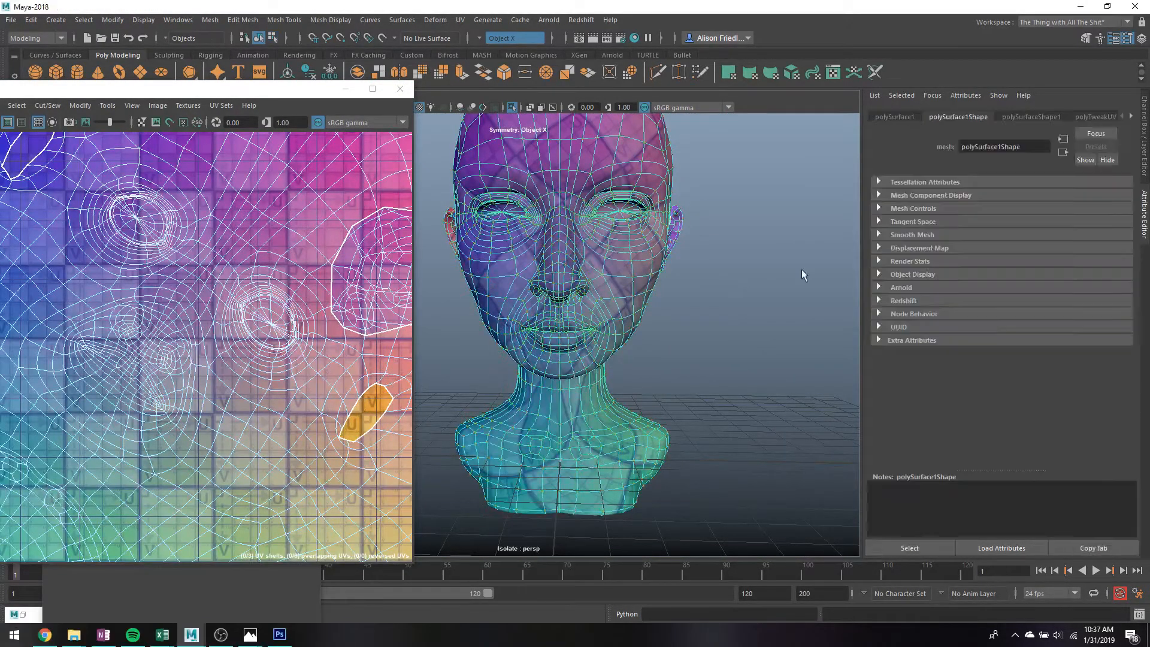
click(767, 277)
Examine the checker pattern across the face, forehead and neck for stretching and uneven squares
alt+drag(766, 277, 737, 267)
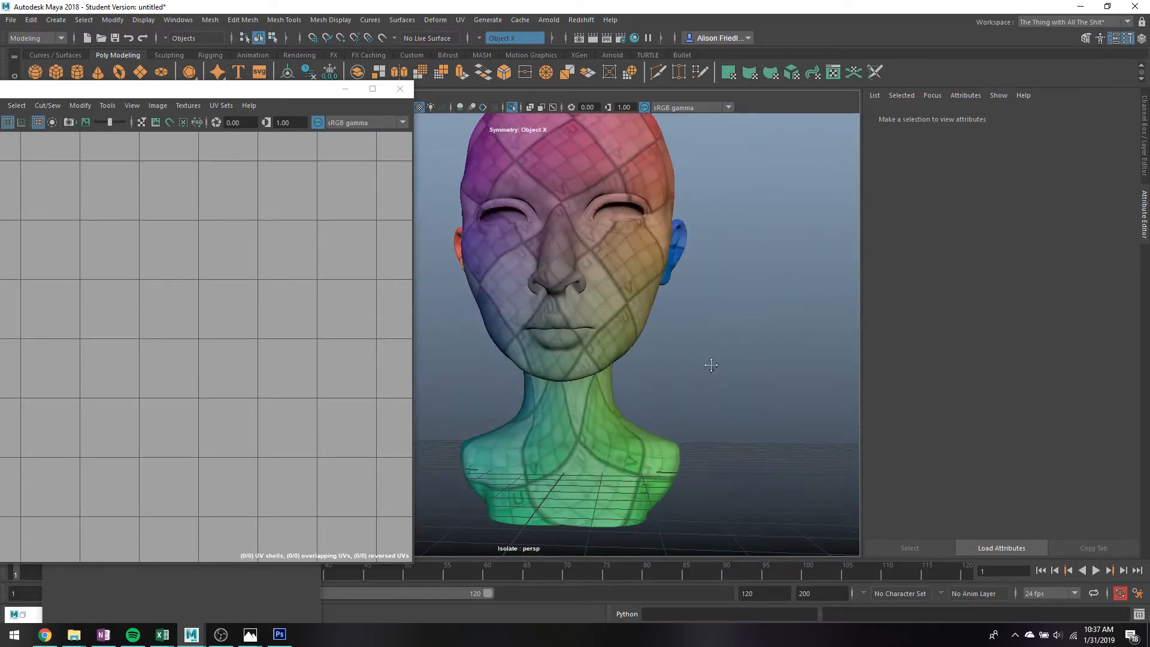
alt+middle_drag(661, 419, 654, 363)
mouse_move(654, 326)
alt+mouse_down()
mouse_move(652, 354)
mouse_move(659, 318)
alt+mouse_up()
alt+middle_drag(629, 207, 657, 315)
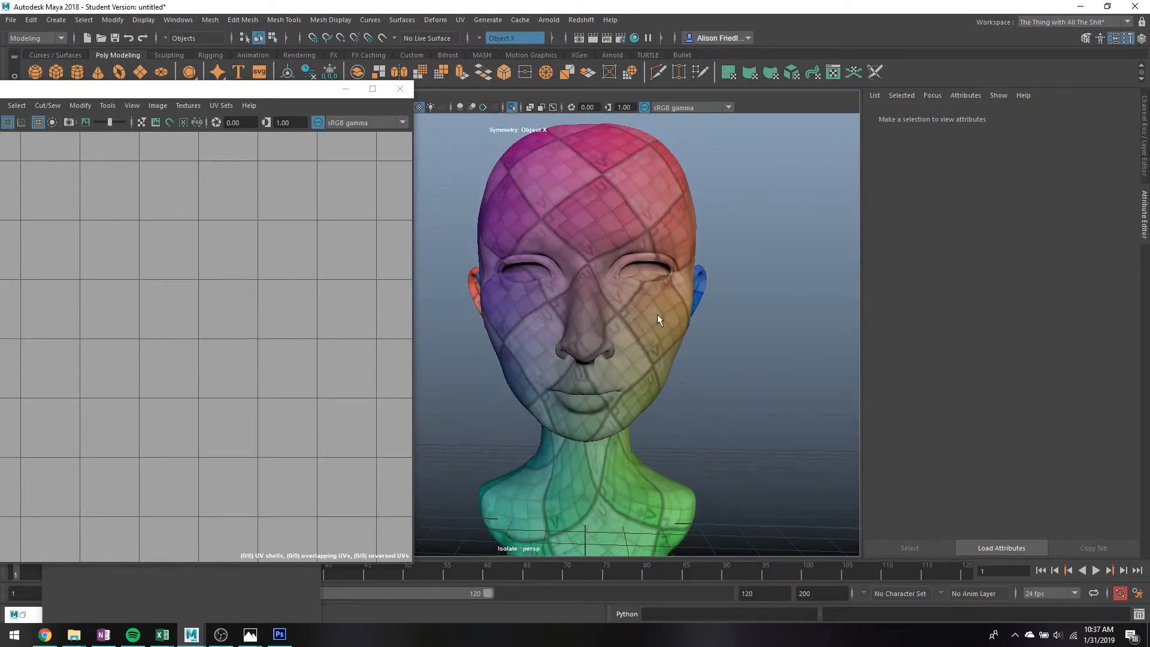
alt+drag(539, 179, 586, 204)
alt+drag(603, 249, 606, 286)
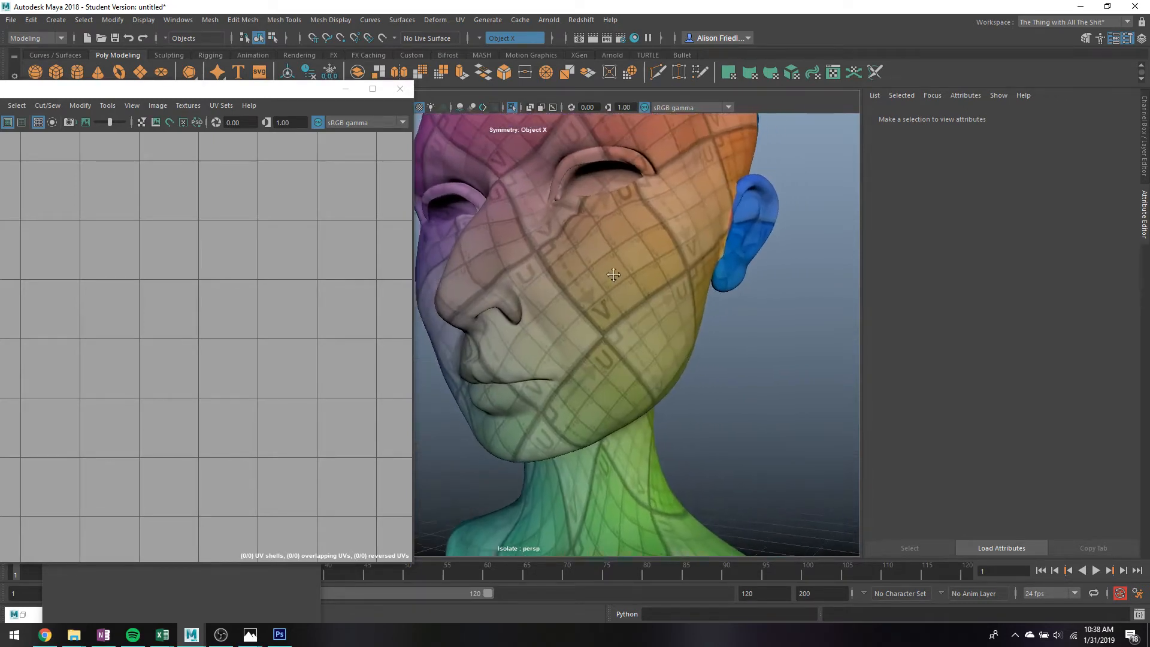
scroll(607, 286, up, 3)
scroll(626, 268, down, 3)
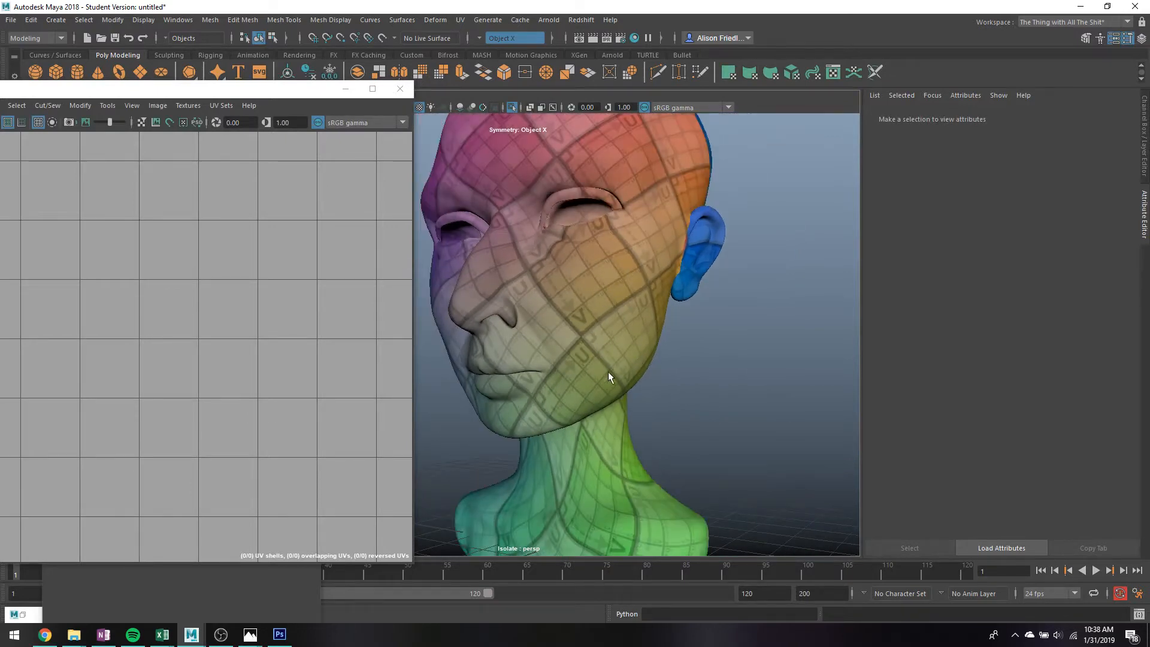
alt+drag(609, 373, 641, 326)
alt+middle_drag(642, 326, 661, 342)
scroll(623, 288, down, 3)
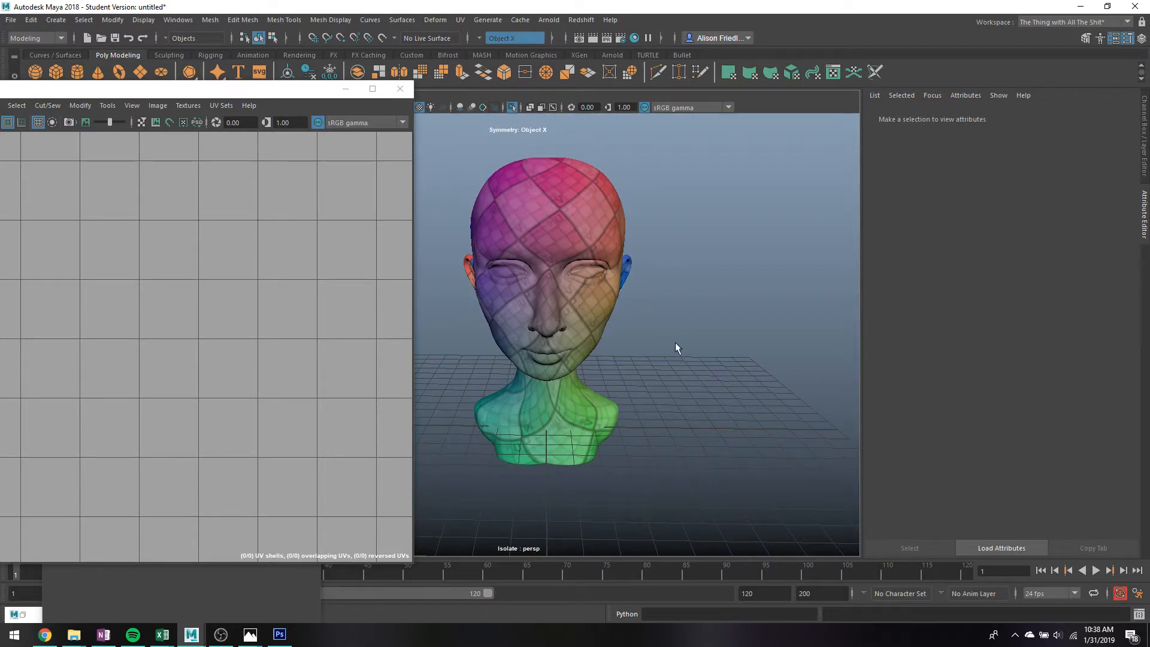
scroll(560, 257, up, 2)
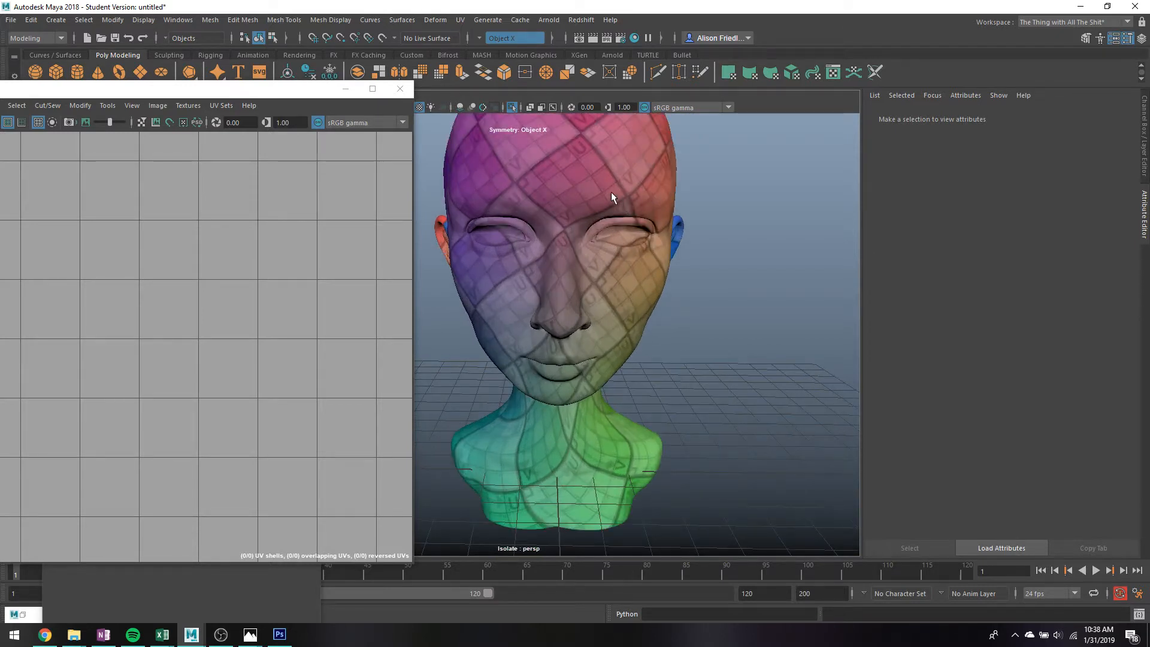
scroll(633, 369, up, 5)
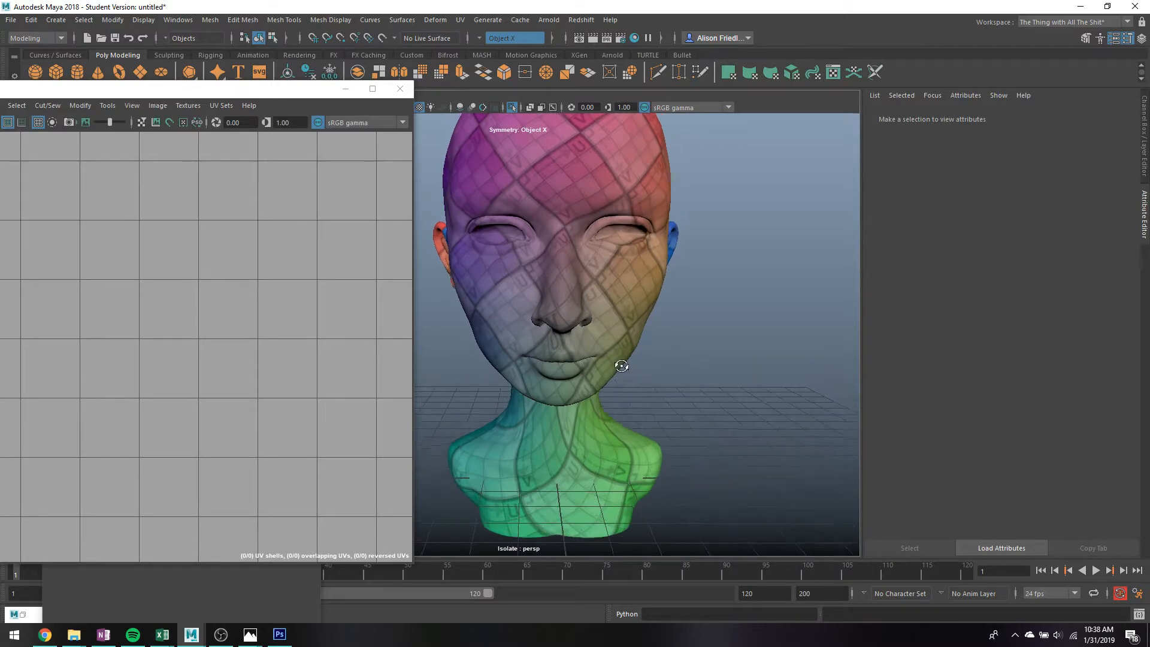
Examine the checker pattern under the chin, on the bust's underside and along the back seam
alt+drag(584, 350, 566, 304)
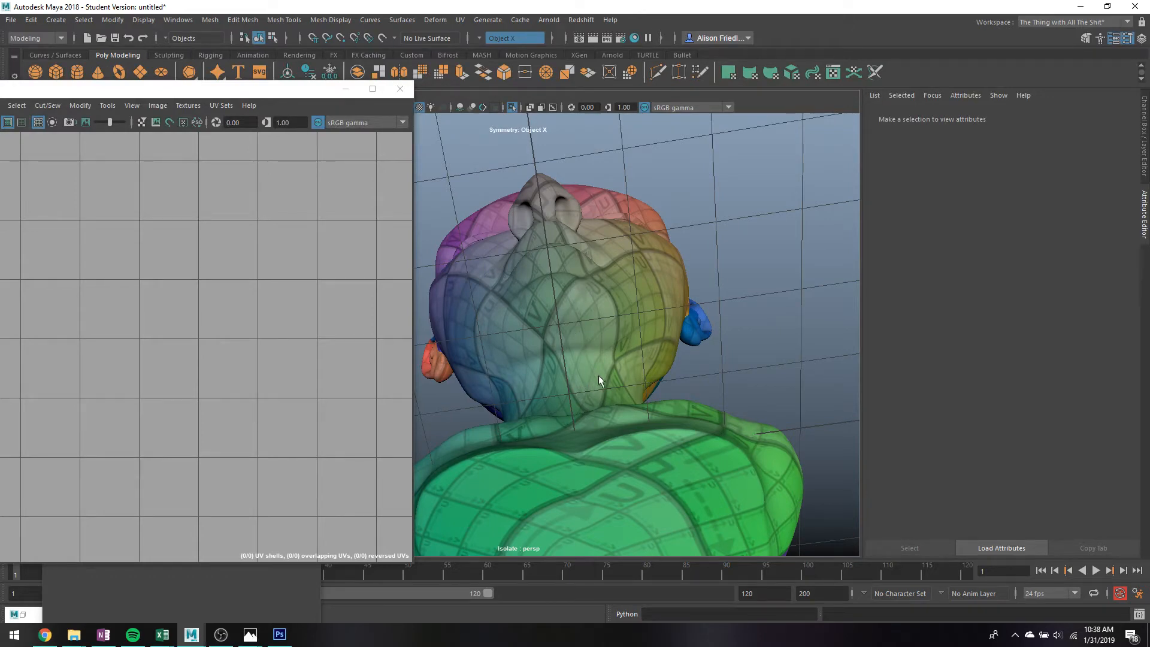
alt+drag(593, 308, 596, 370)
click(600, 358)
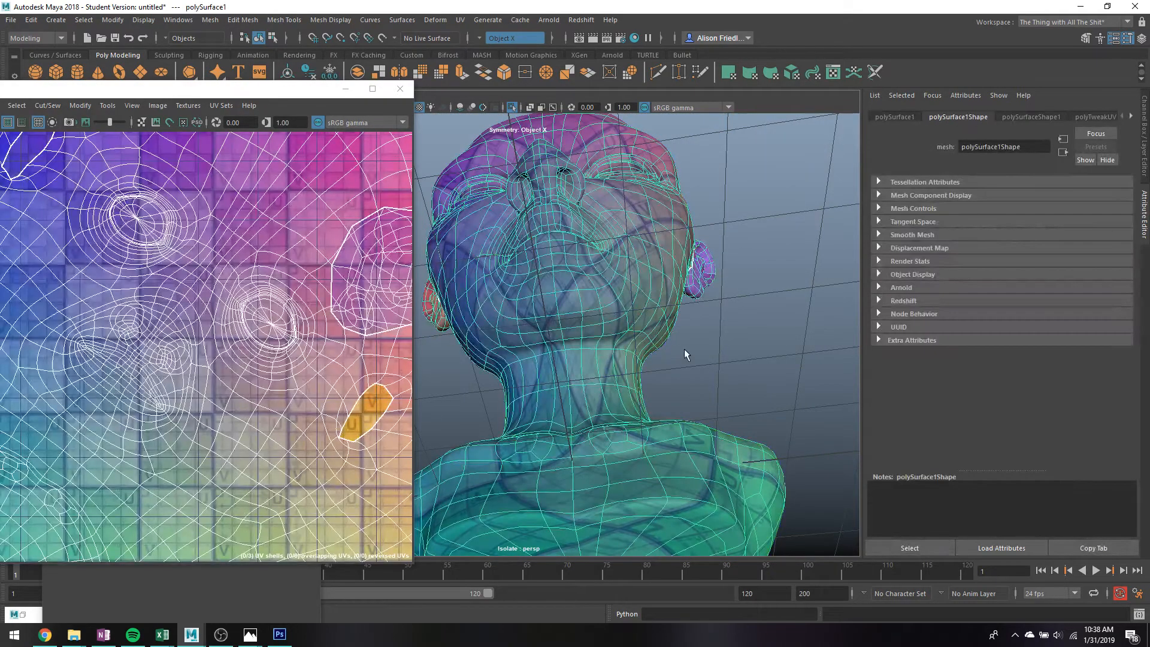
click(684, 348)
alt+drag(684, 349, 541, 397)
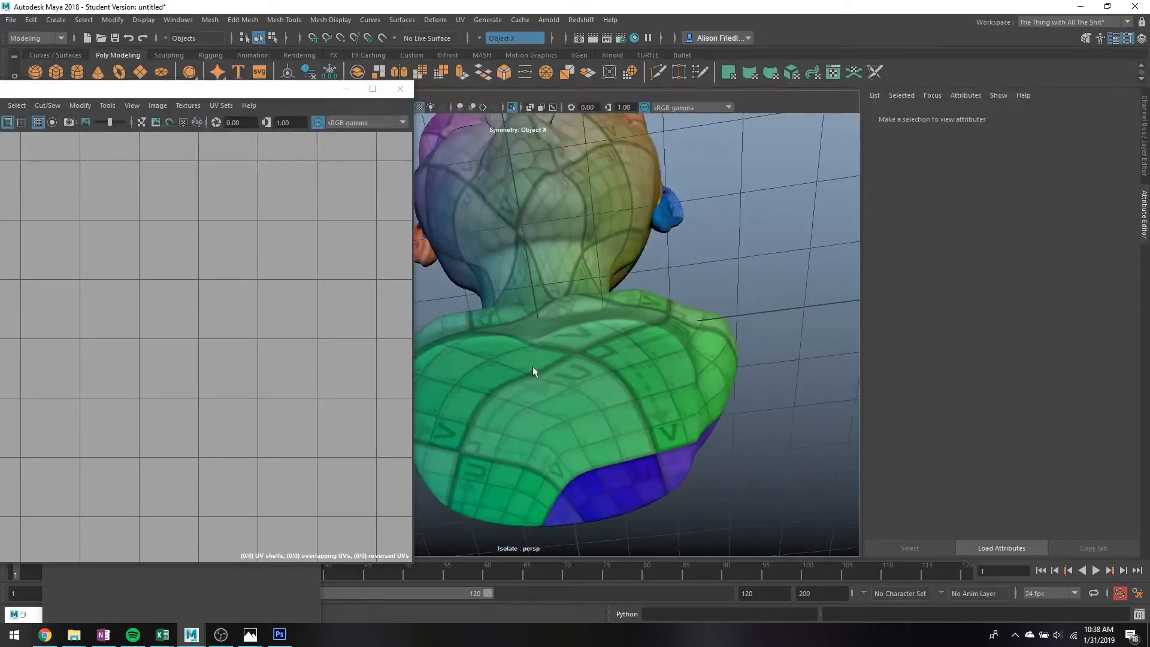
alt+drag(573, 444, 750, 487)
alt+middle_drag(750, 488, 506, 369)
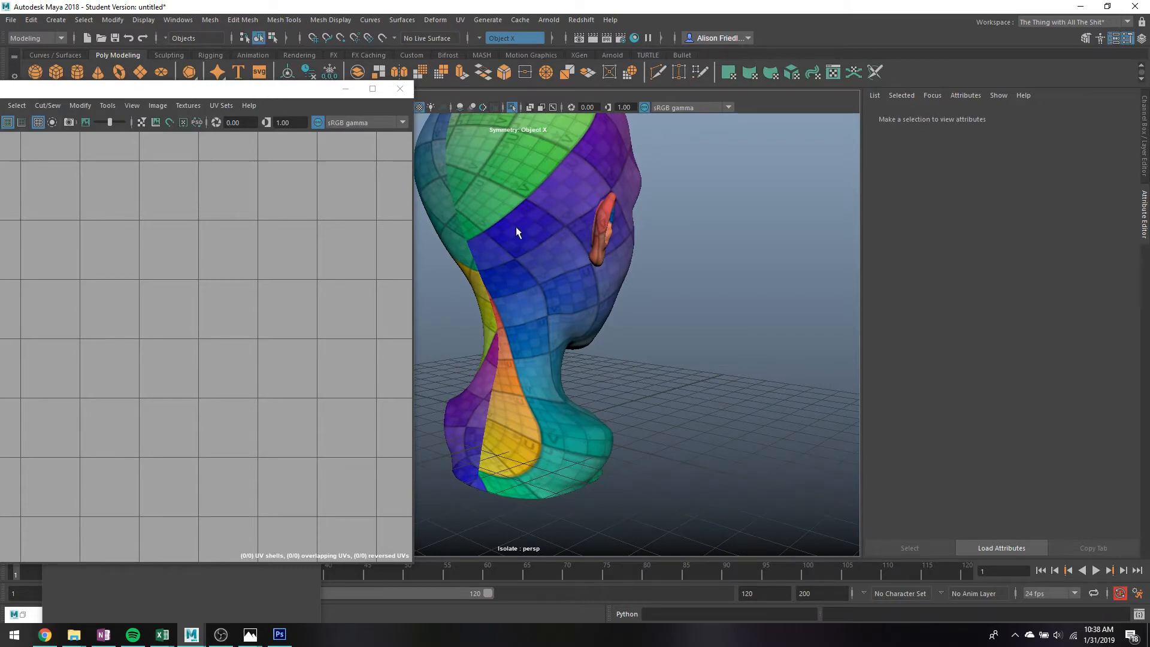
alt+middle_drag(515, 227, 526, 265)
Select the bust, frame its UVs and cut a seam around the bottom rim with the 3D Cut and Sew UV Tool
click(526, 265)
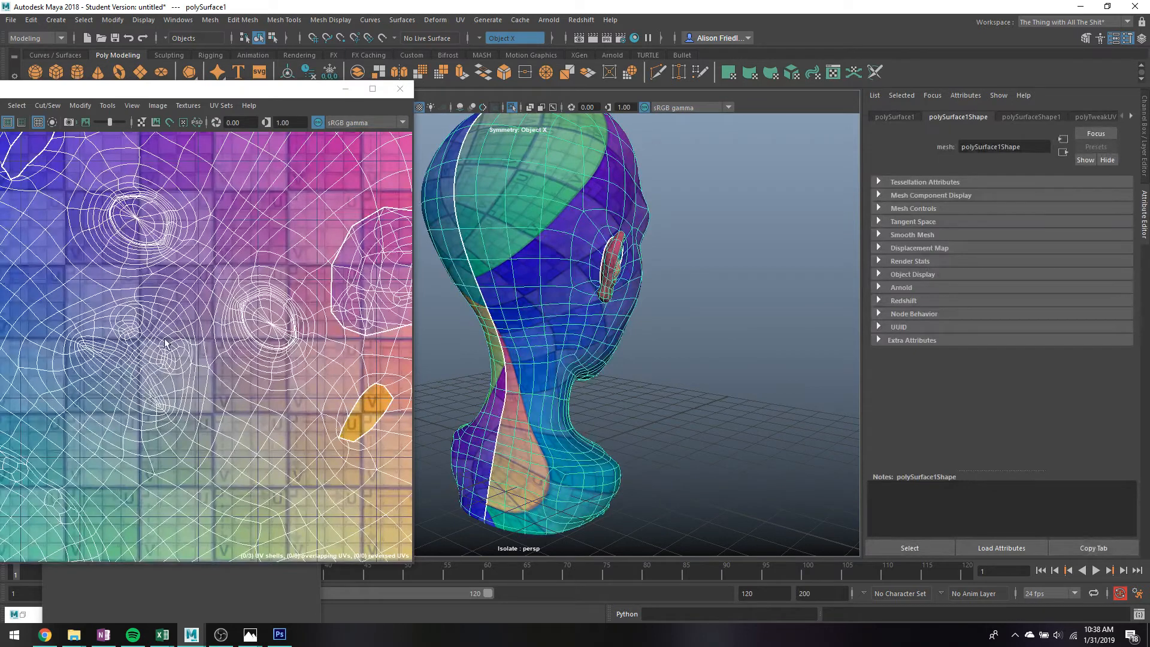
key(f)
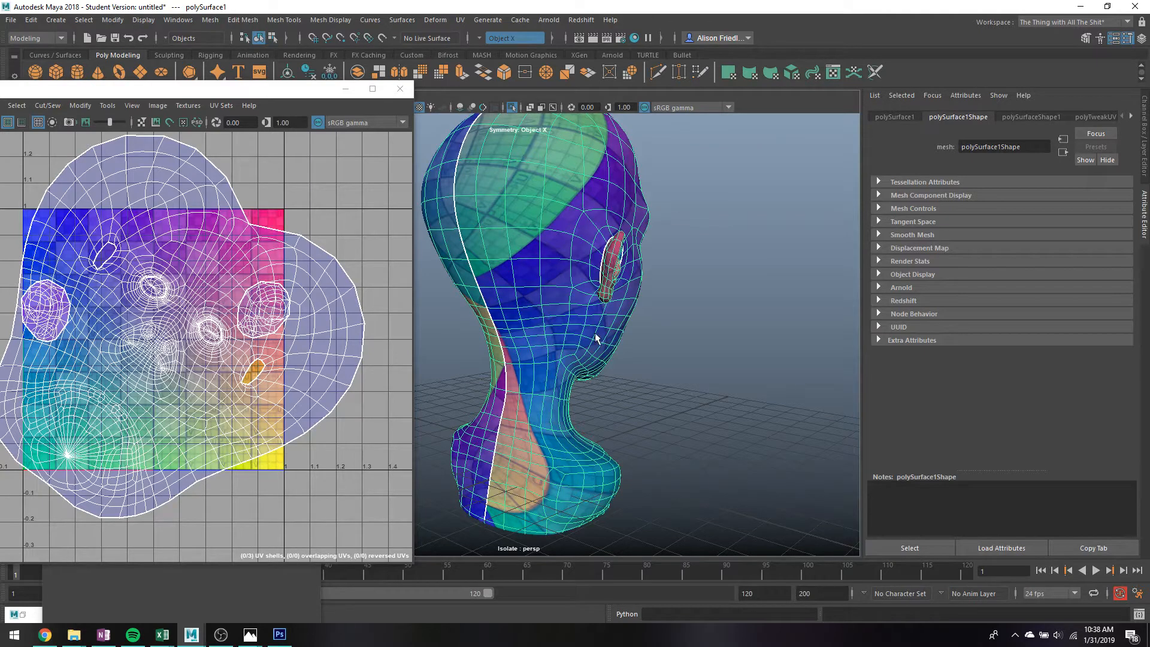
scroll(583, 282, up, 3)
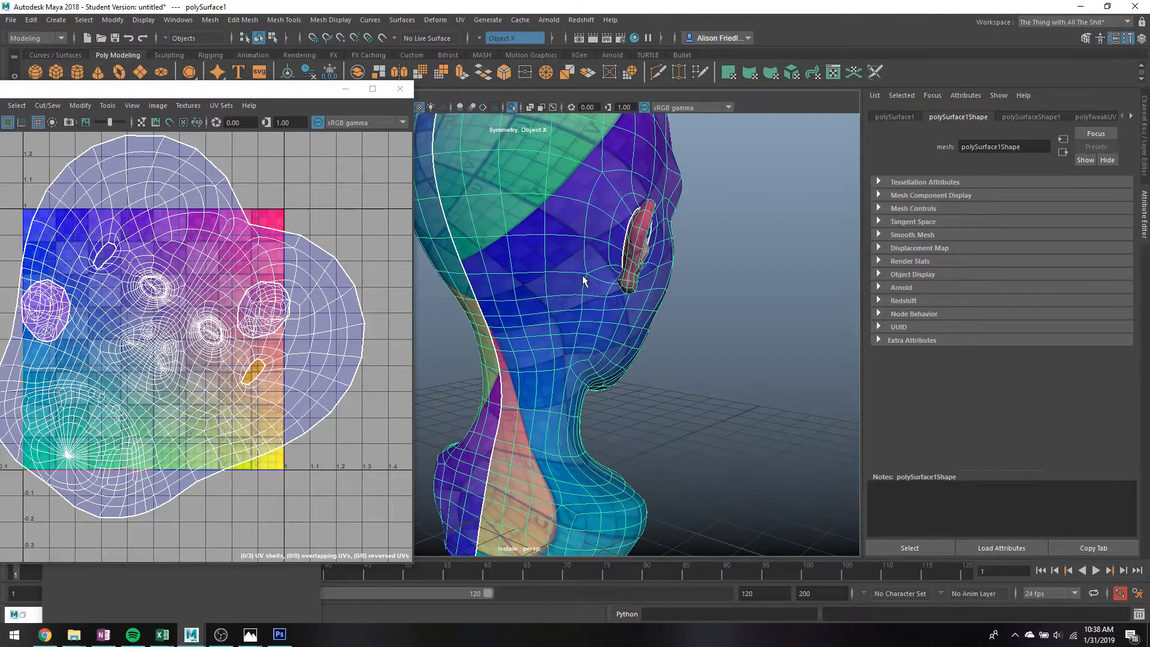
click(460, 20)
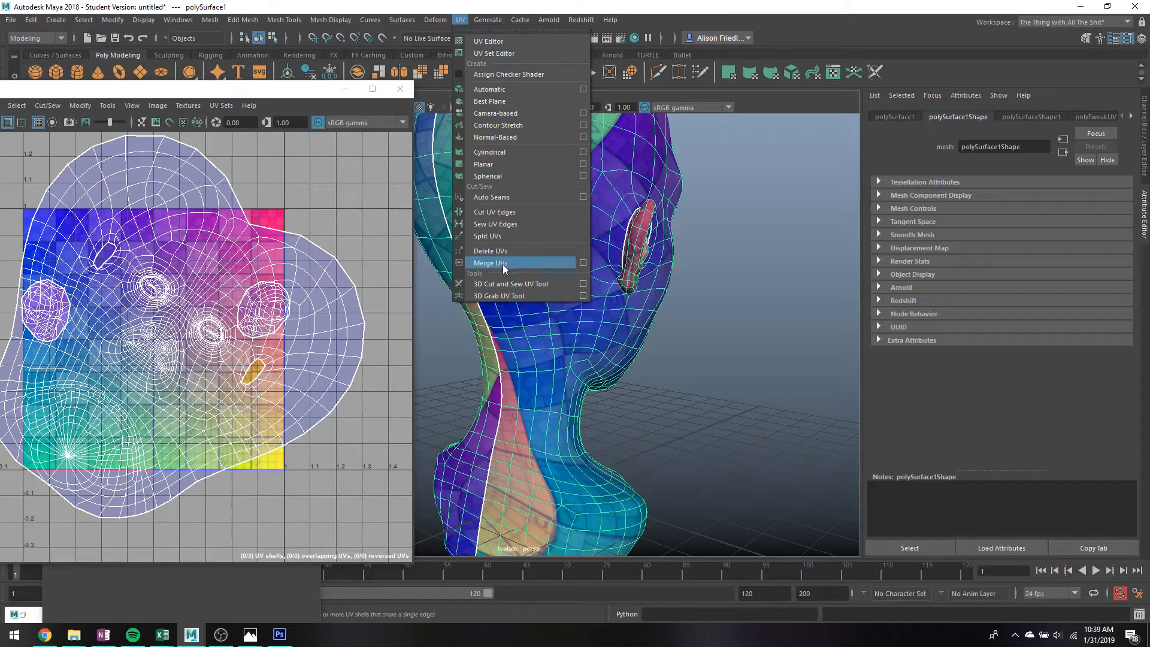
click(506, 284)
mouse_move(573, 288)
alt+mouse_down()
mouse_move(601, 302)
mouse_move(583, 290)
alt+mouse_up()
scroll(567, 279, up, 3)
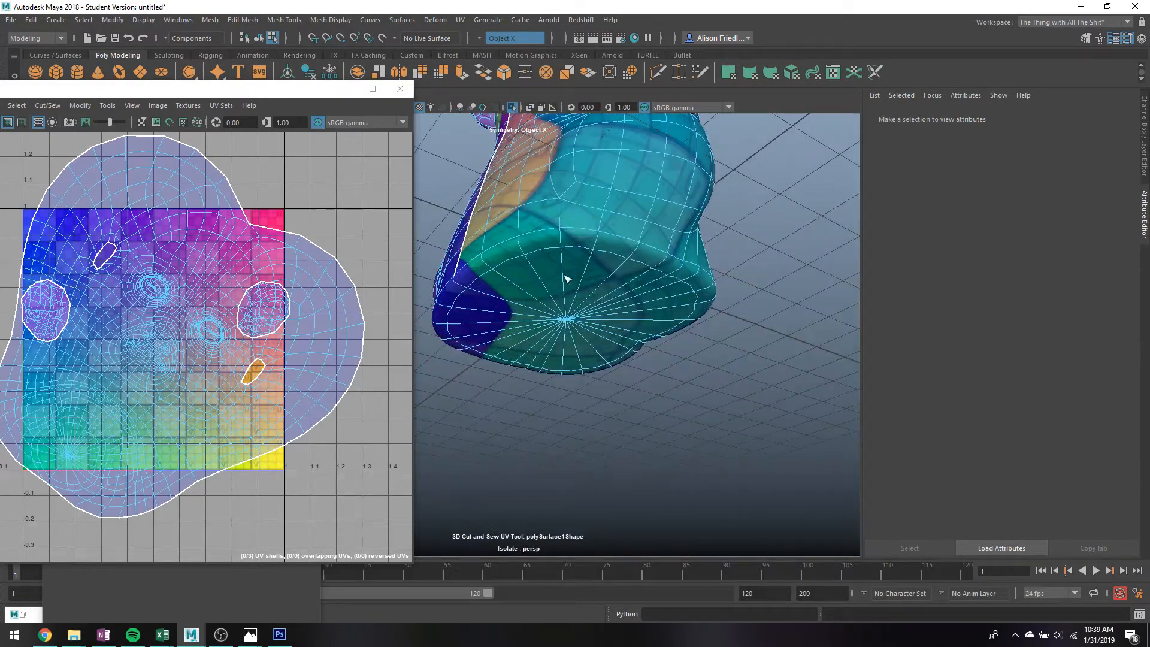
double_click(579, 234)
alt+drag(678, 284, 542, 336)
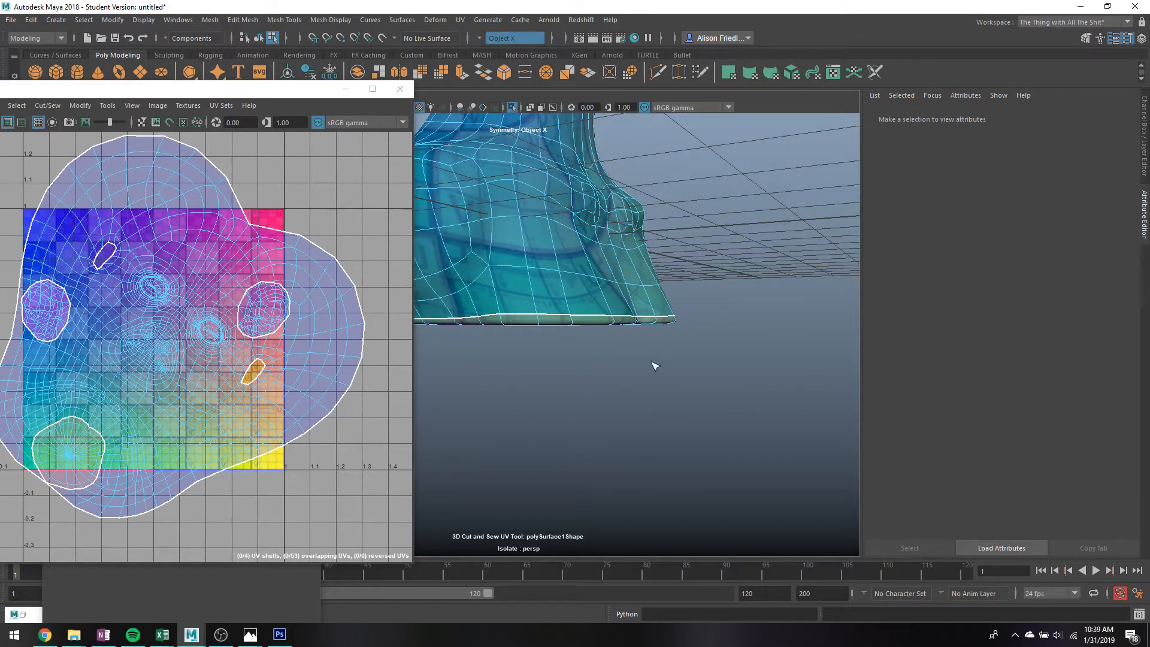
Cut a symmetrical seam from behind the ears to the back-of-head seam, then select the main head UV shell and unfold it
alt+drag(654, 366, 625, 382)
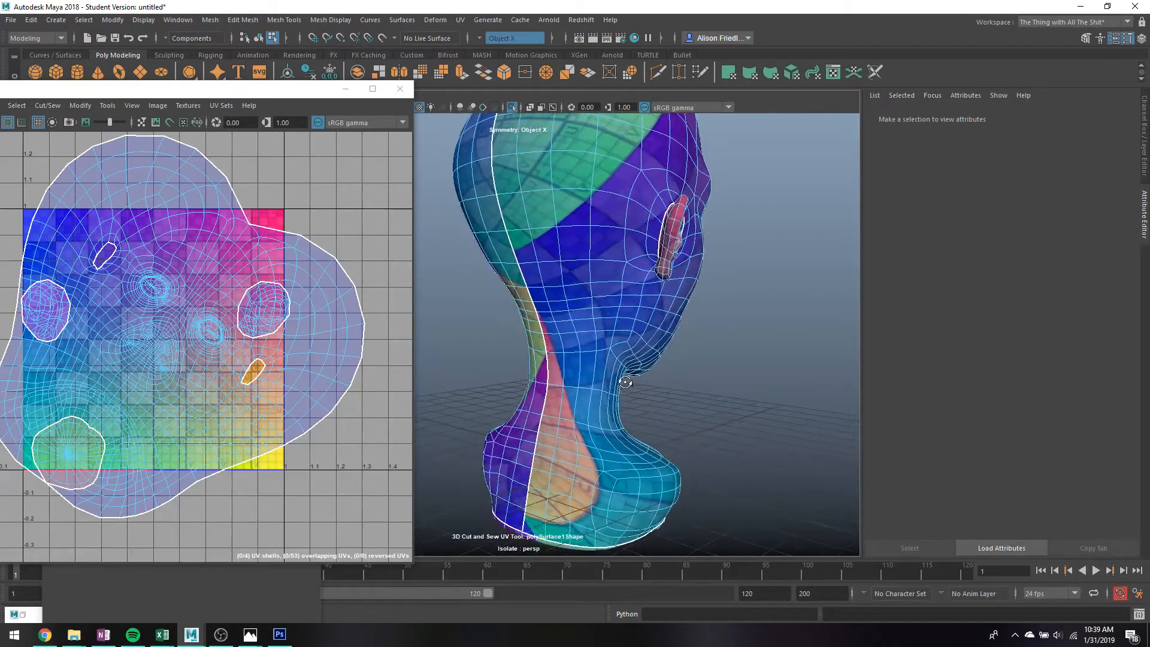
double_click(640, 237)
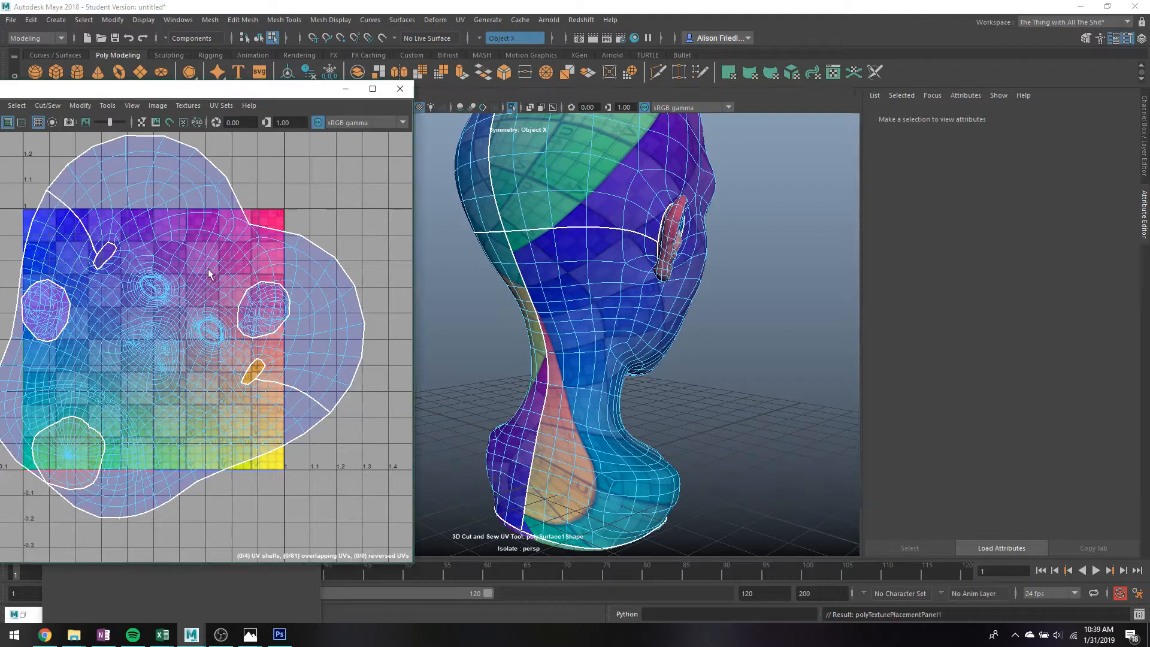
right_drag(191, 255, 255, 617)
click(185, 252)
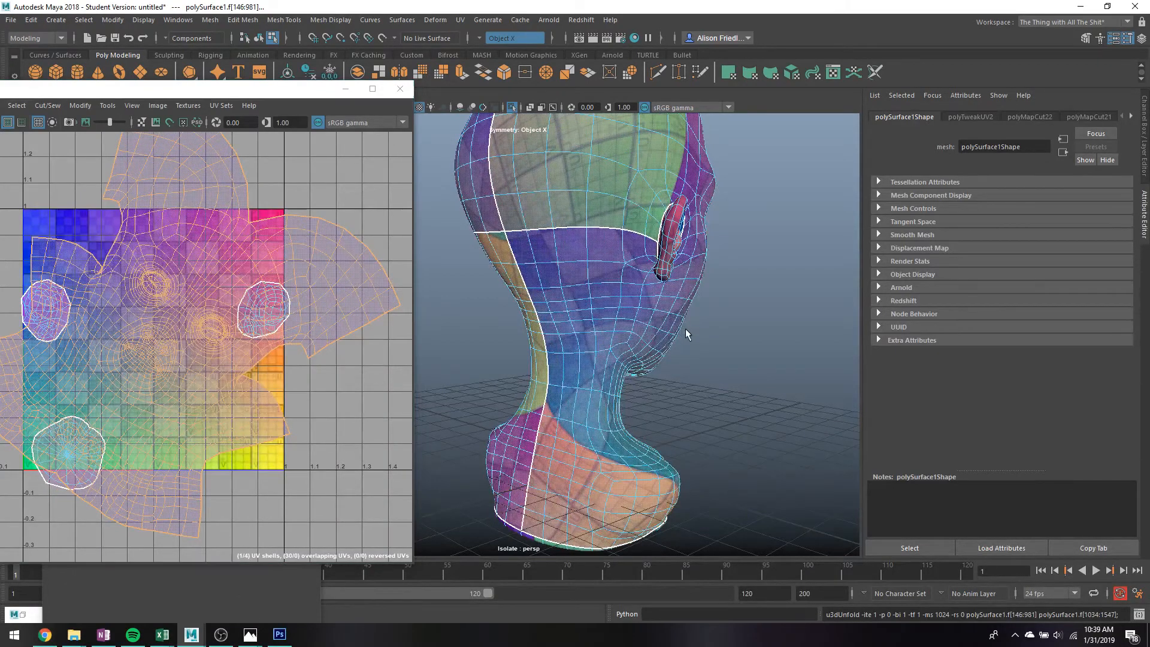
Return the bust to object selection, deselect it and examine the checker pattern on the sides and back of the head
alt+drag(620, 320, 606, 234)
right_click(597, 203)
right_drag(597, 204, 654, 185)
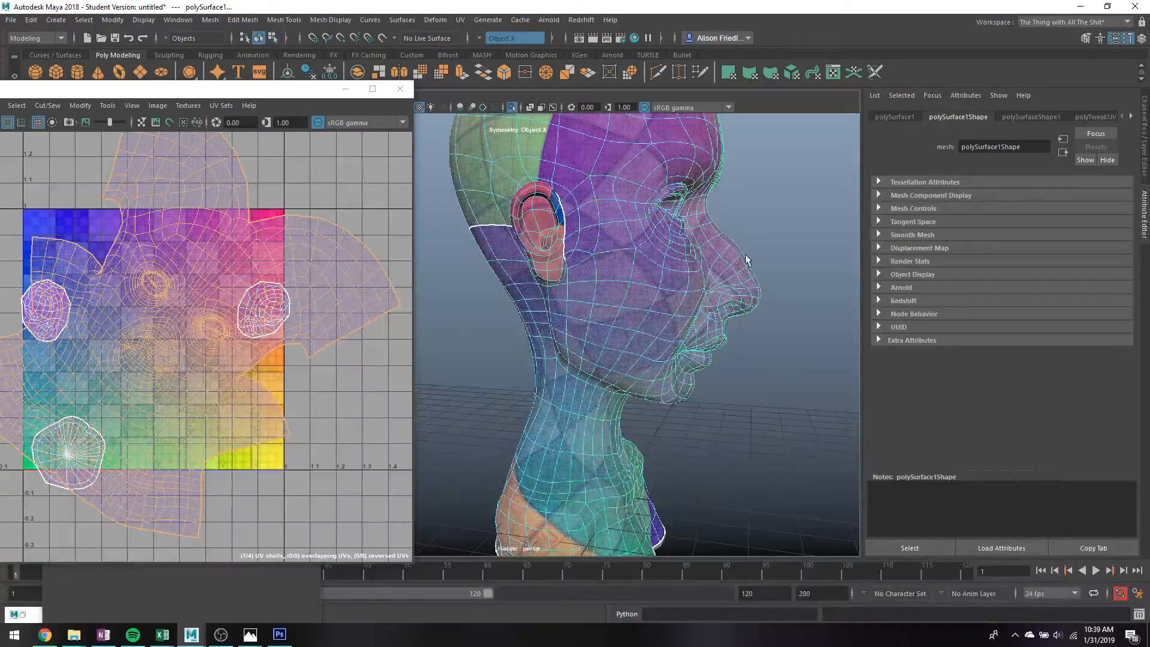
click(759, 302)
alt+drag(760, 304, 706, 314)
alt+drag(681, 491, 597, 333)
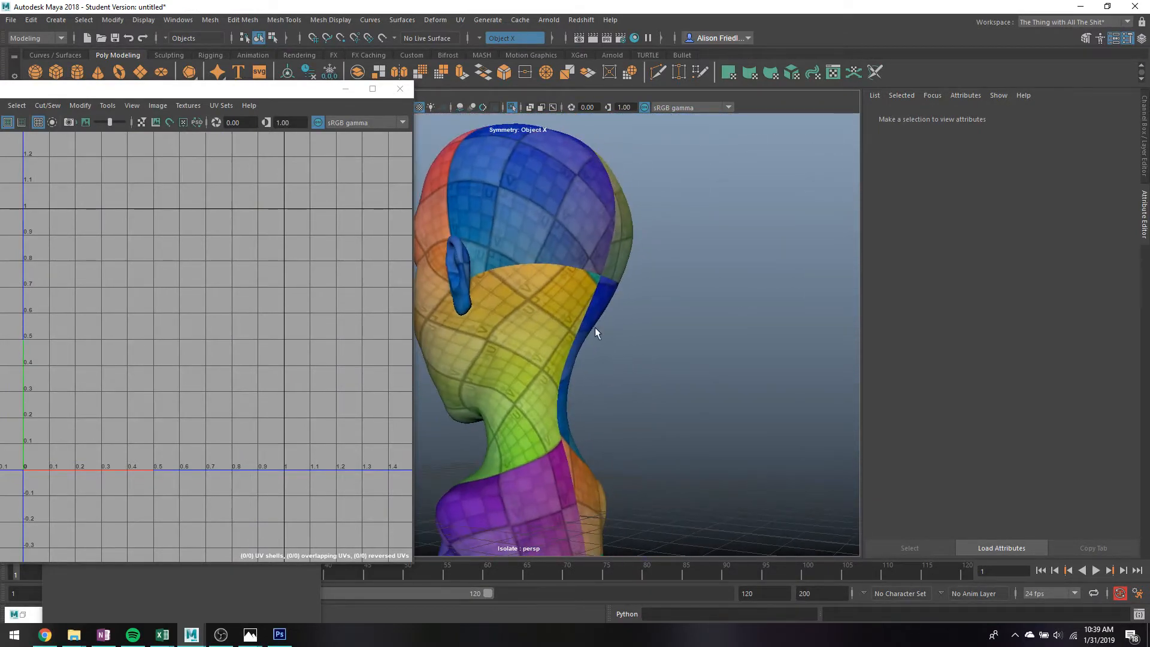
alt+drag(551, 290, 725, 316)
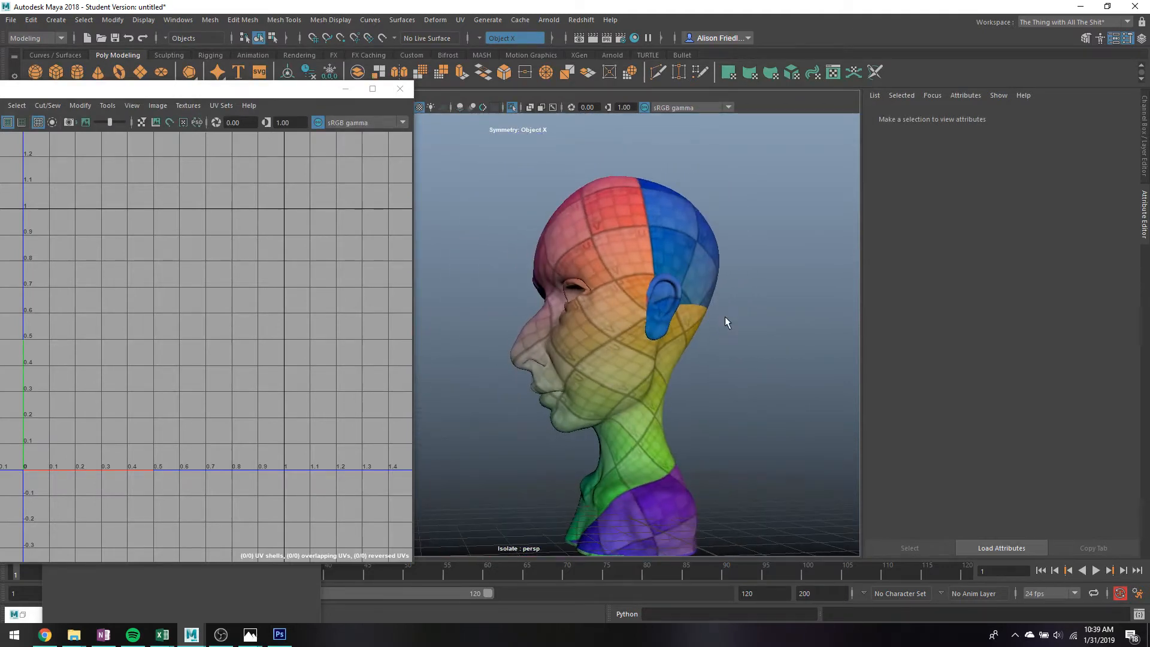
Examine the checker pattern around the nose, cheeks and mouth for stretching, with the bust selected and deselected
click(664, 344)
scroll(680, 260, up, 2)
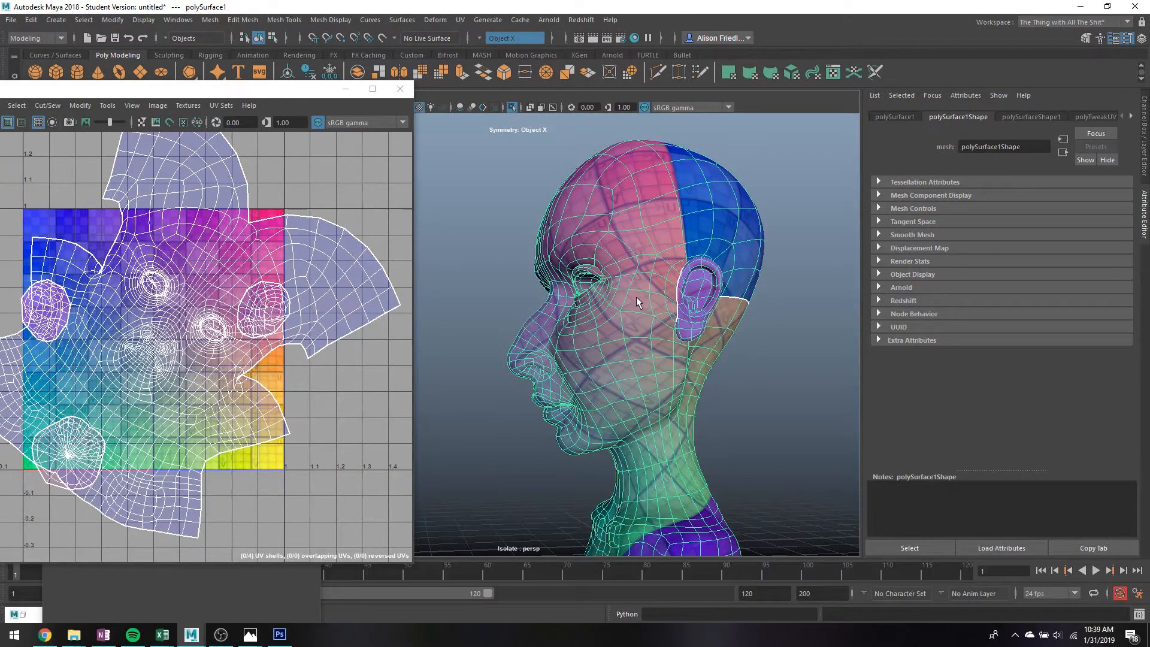
alt+drag(612, 286, 733, 287)
alt+middle_drag(626, 347, 712, 254)
scroll(713, 253, up, 3)
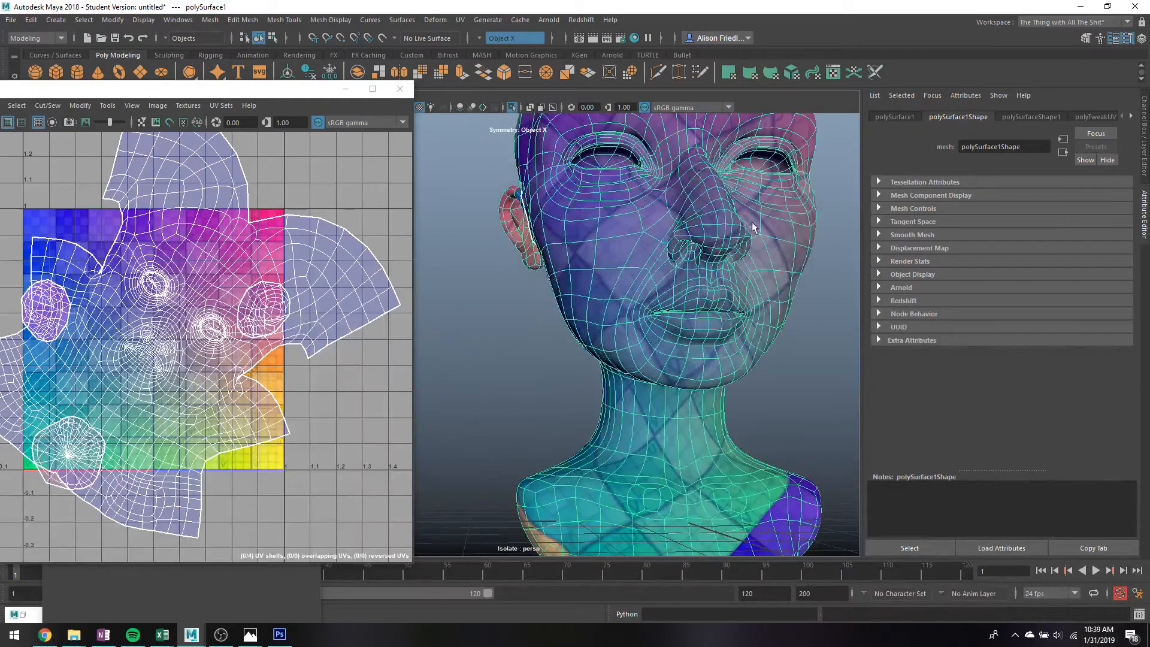
scroll(616, 298, up, 4)
click(806, 390)
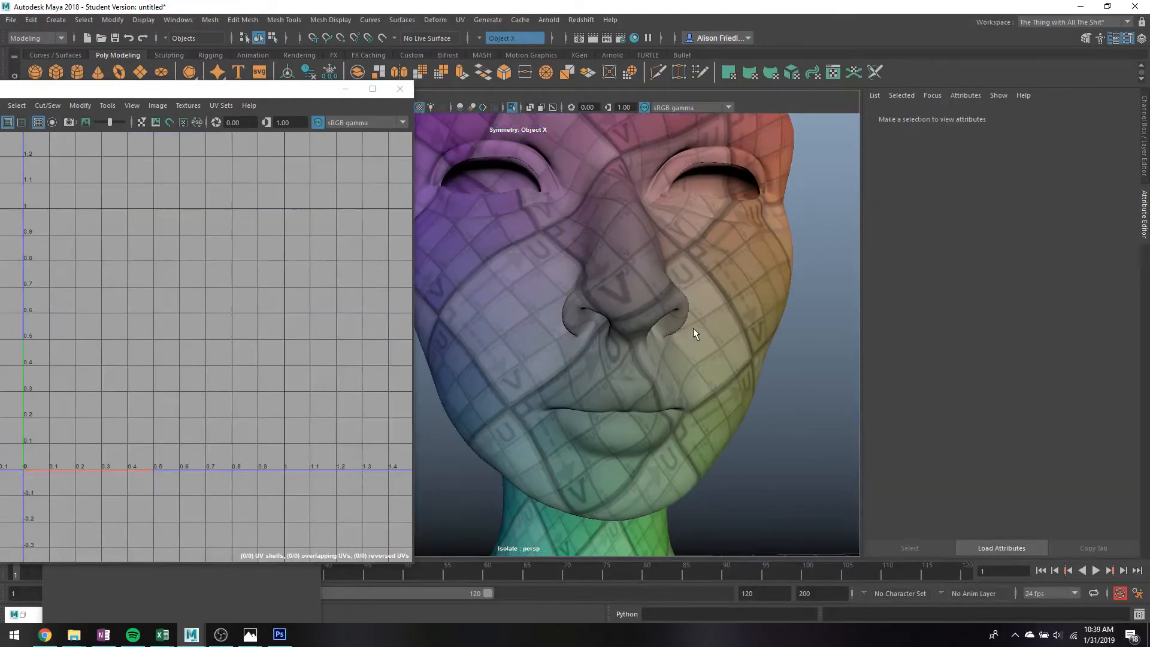
alt+drag(692, 328, 605, 314)
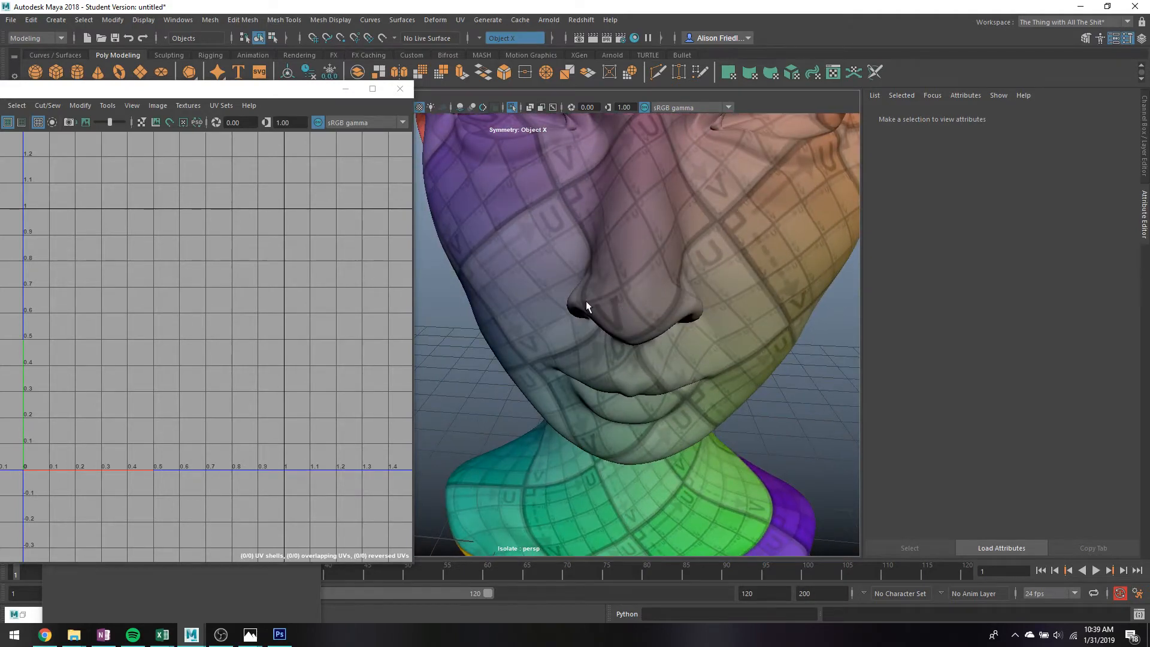
alt+drag(670, 298, 701, 260)
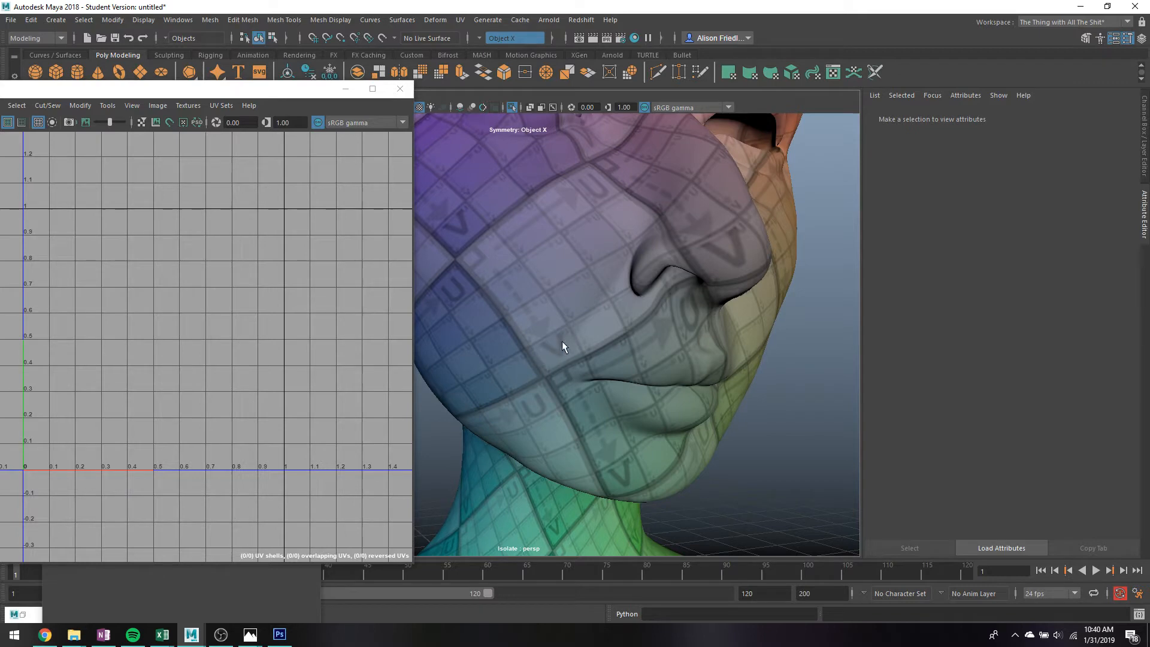
Compare the checker squares with the mesh wireframe across the nose, eyes and cheeks from the front and side
scroll(714, 295, down, 5)
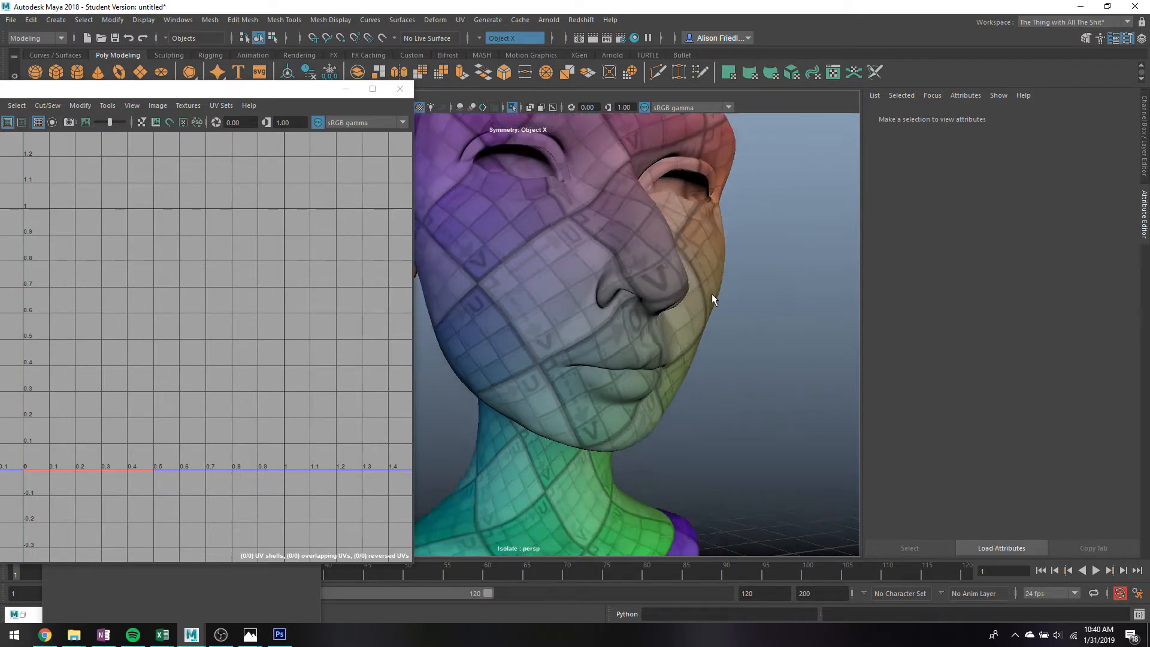
alt+drag(713, 294, 662, 307)
alt+middle_drag(661, 307, 641, 350)
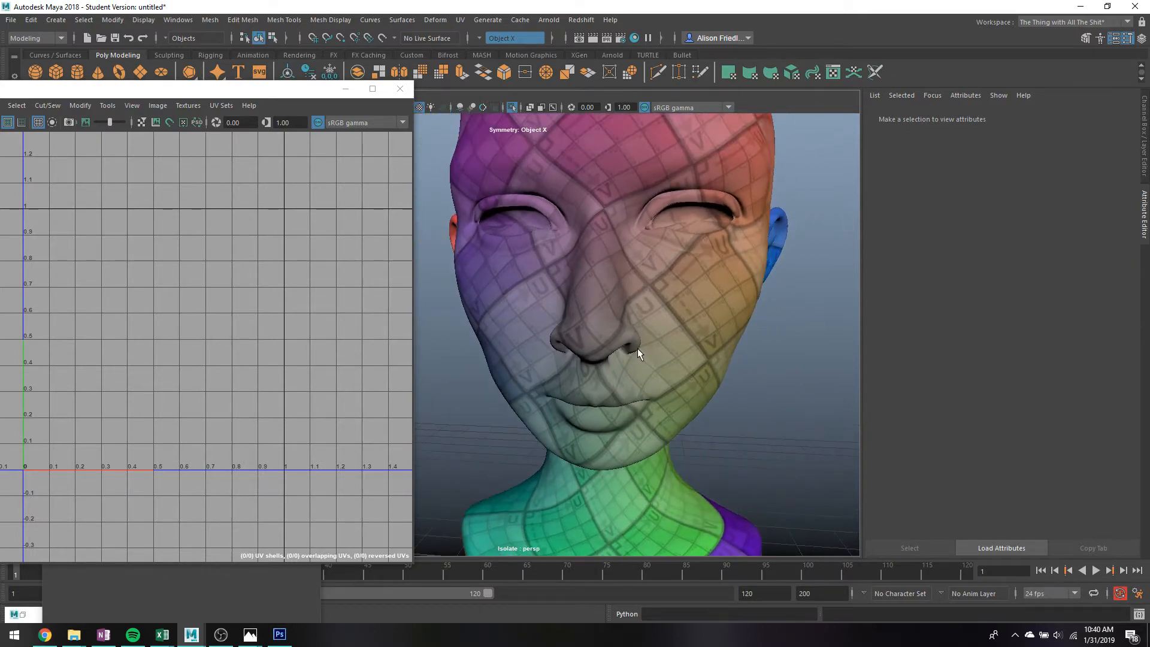
scroll(637, 347, up, 3)
click(606, 310)
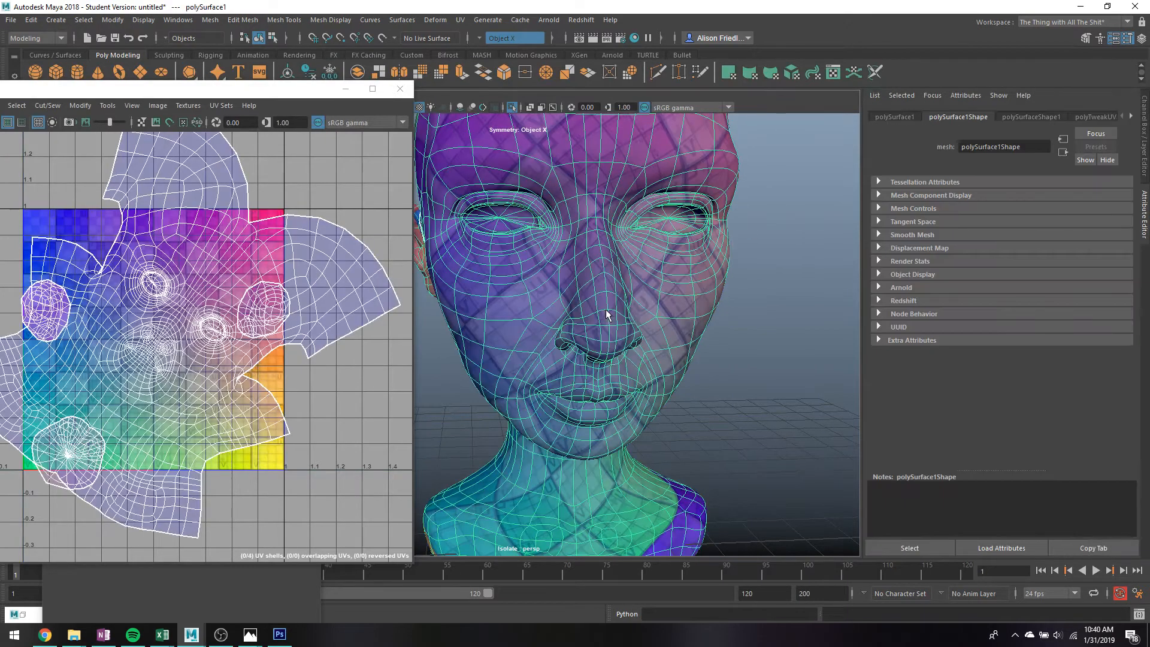
scroll(606, 309, up, 4)
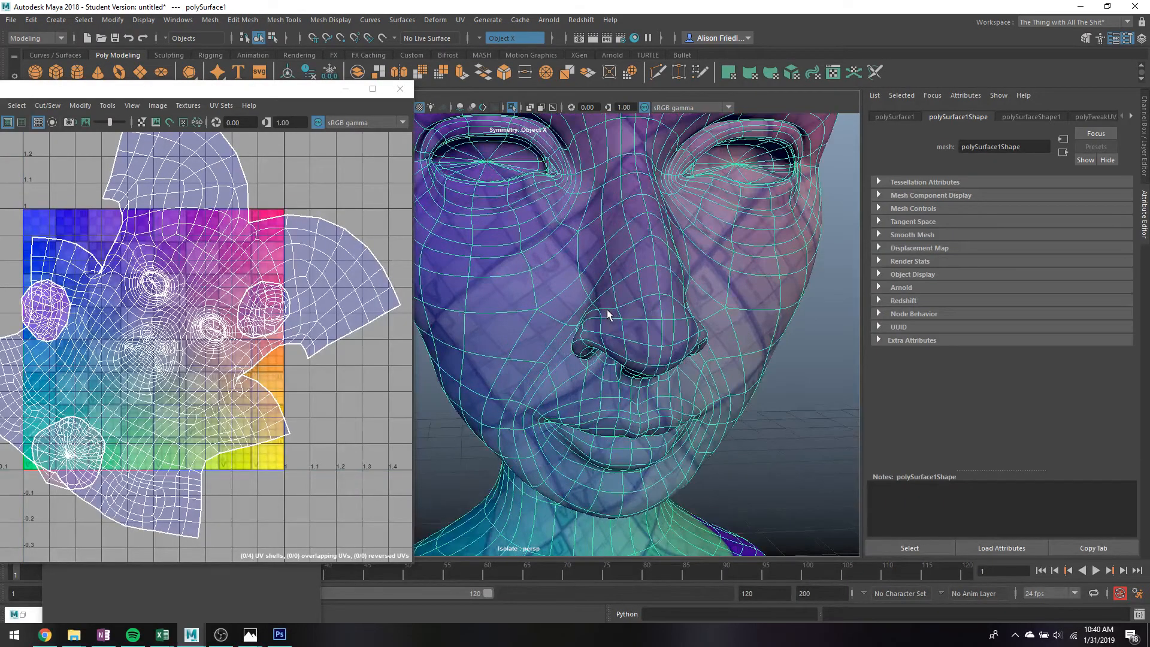
alt+drag(611, 336, 641, 335)
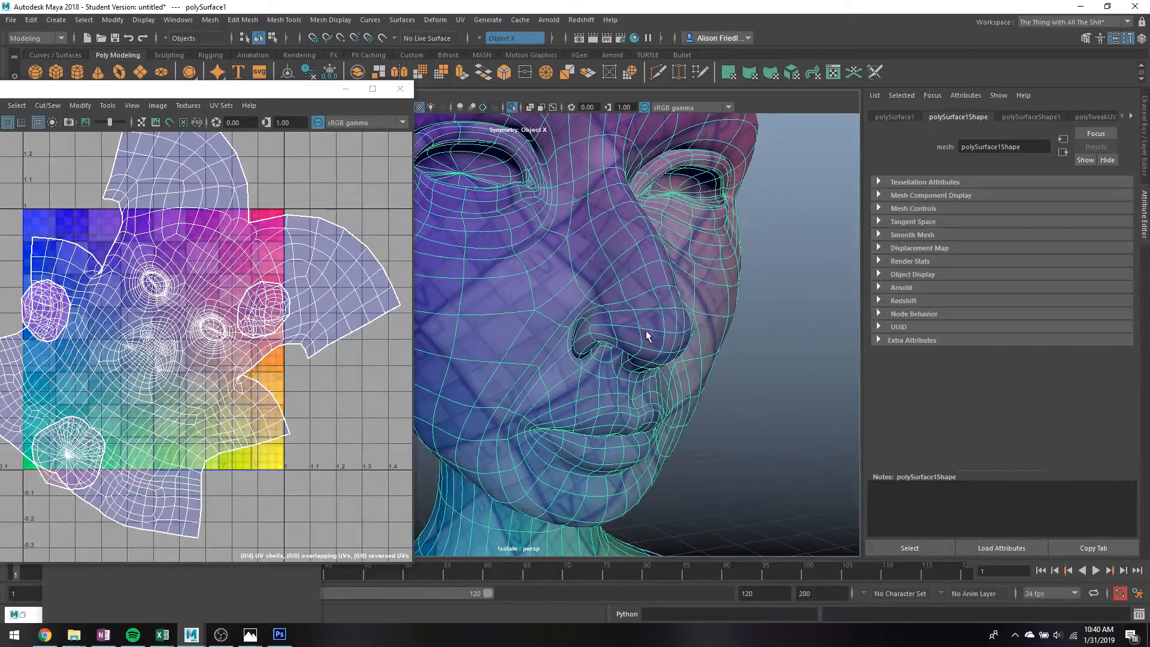
click(711, 358)
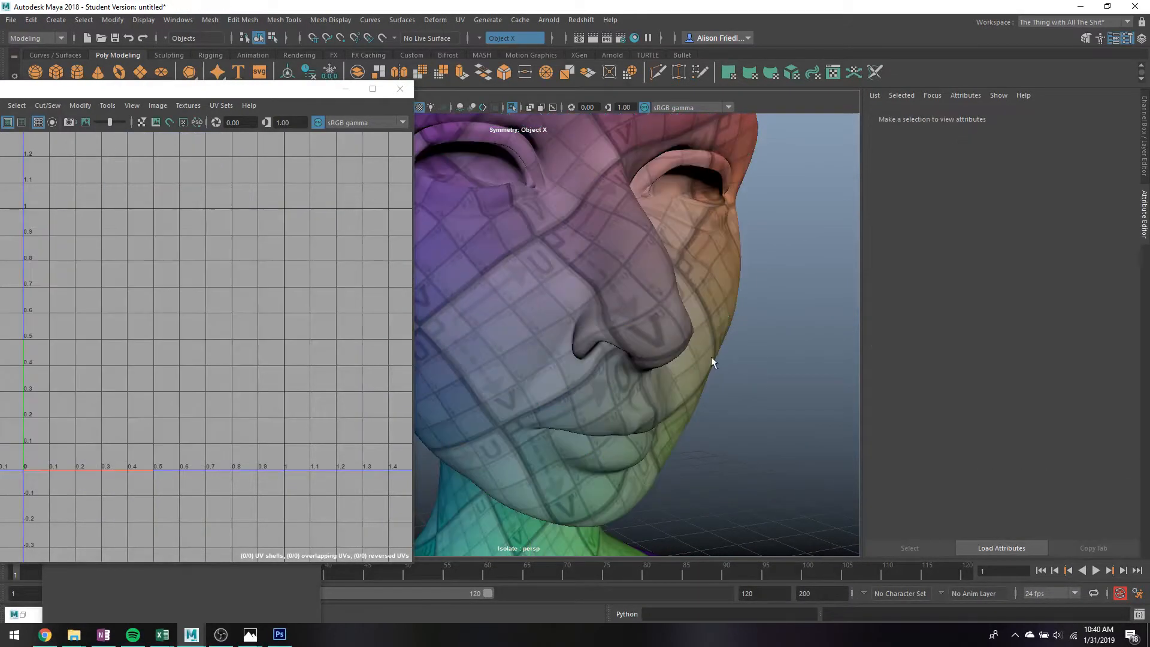
alt+drag(696, 340, 645, 352)
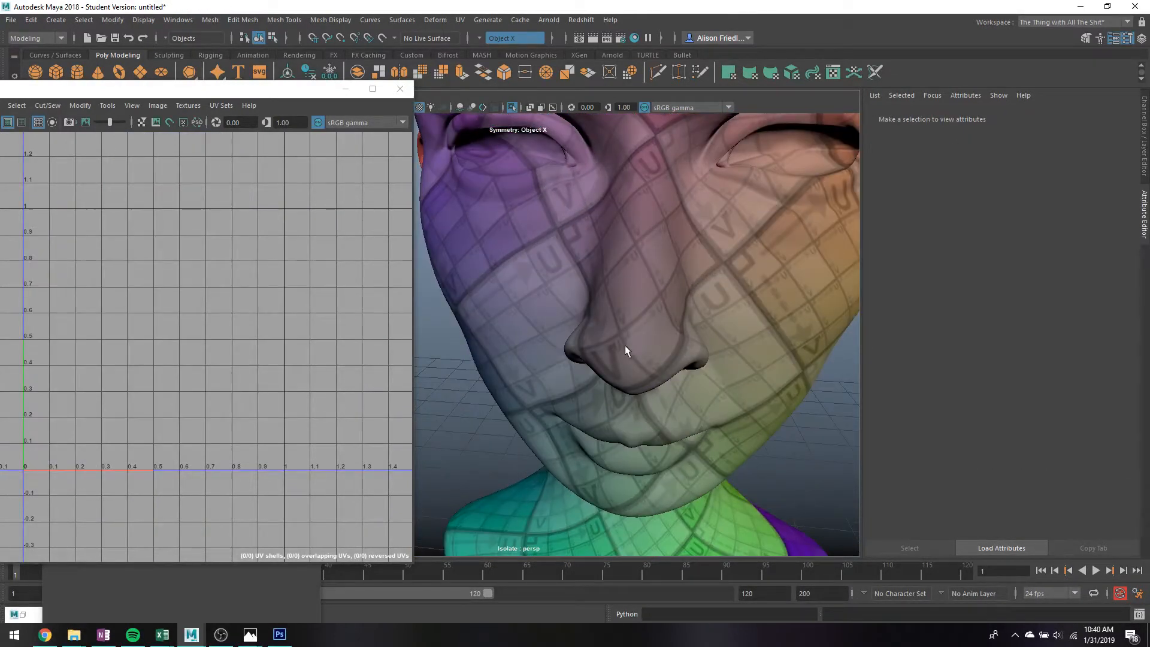
alt+drag(606, 344, 612, 337)
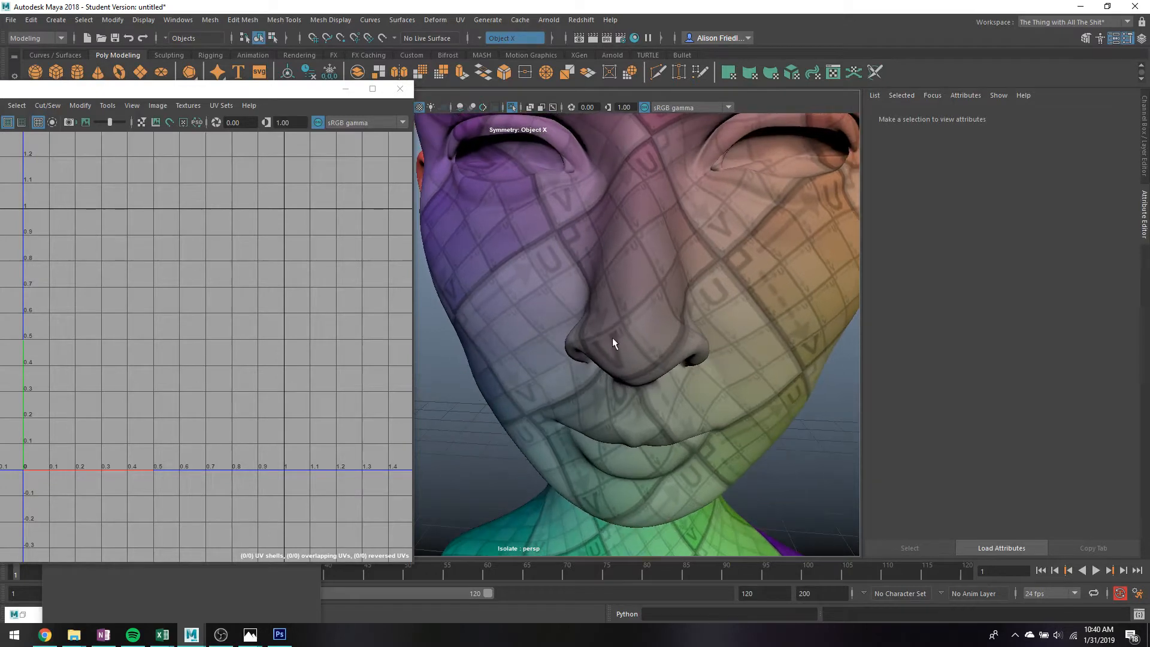
Cut a symmetrical UV seam along the jawline and across the neck toward the back seam with the 3D Cut and Sew UV Tool
scroll(617, 353, down, 4)
alt+middle_drag(636, 437, 641, 293)
alt+drag(641, 293, 672, 388)
alt+middle_drag(673, 388, 693, 275)
click(616, 321)
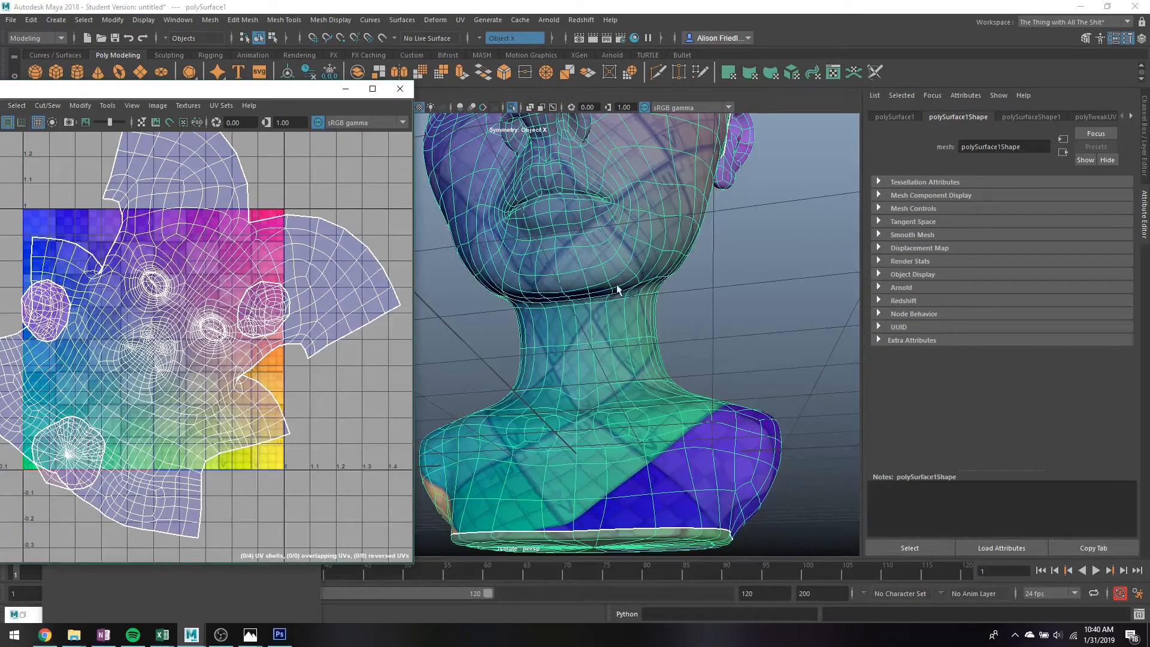
alt+drag(629, 354, 561, 352)
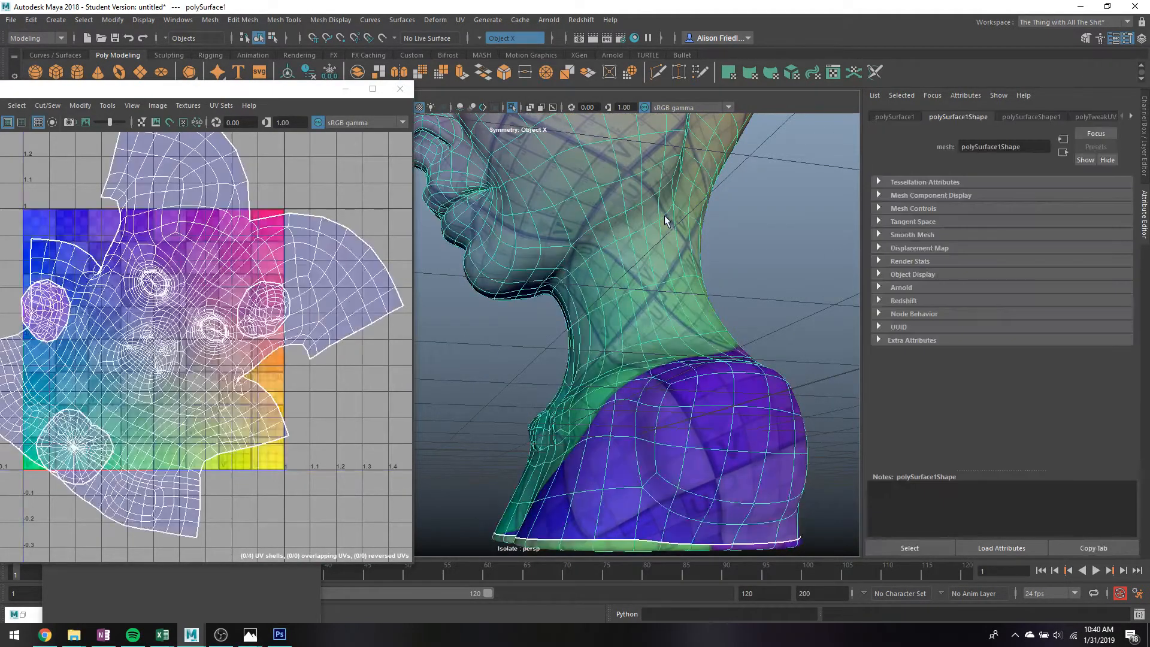
right_click(665, 215)
click(459, 20)
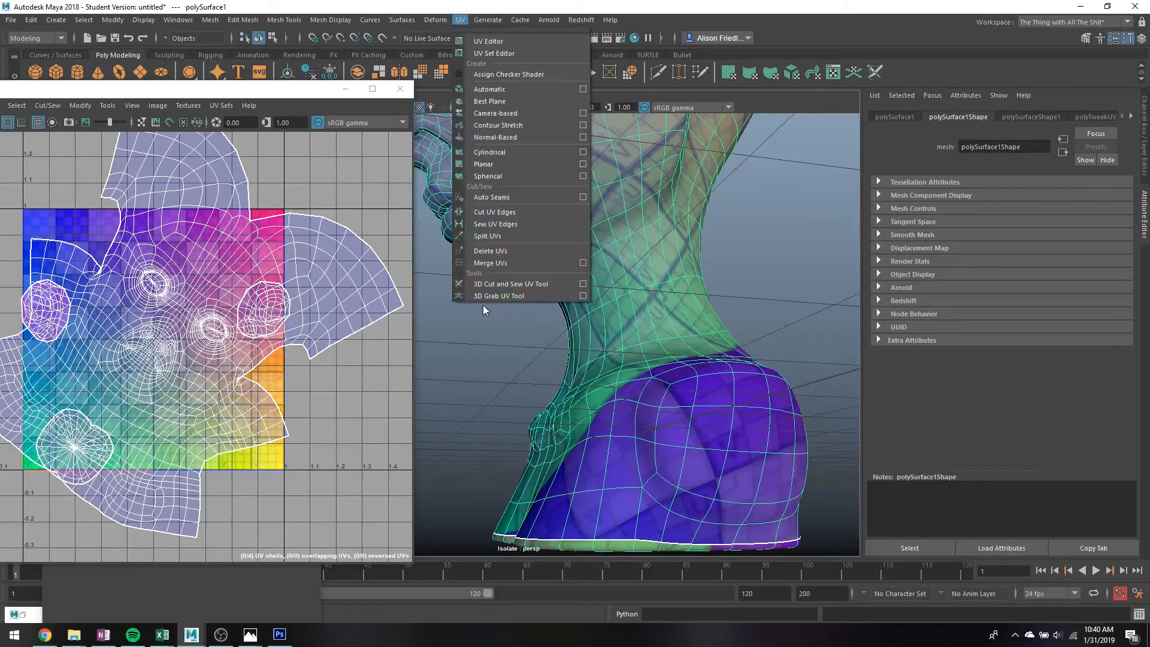
click(569, 282)
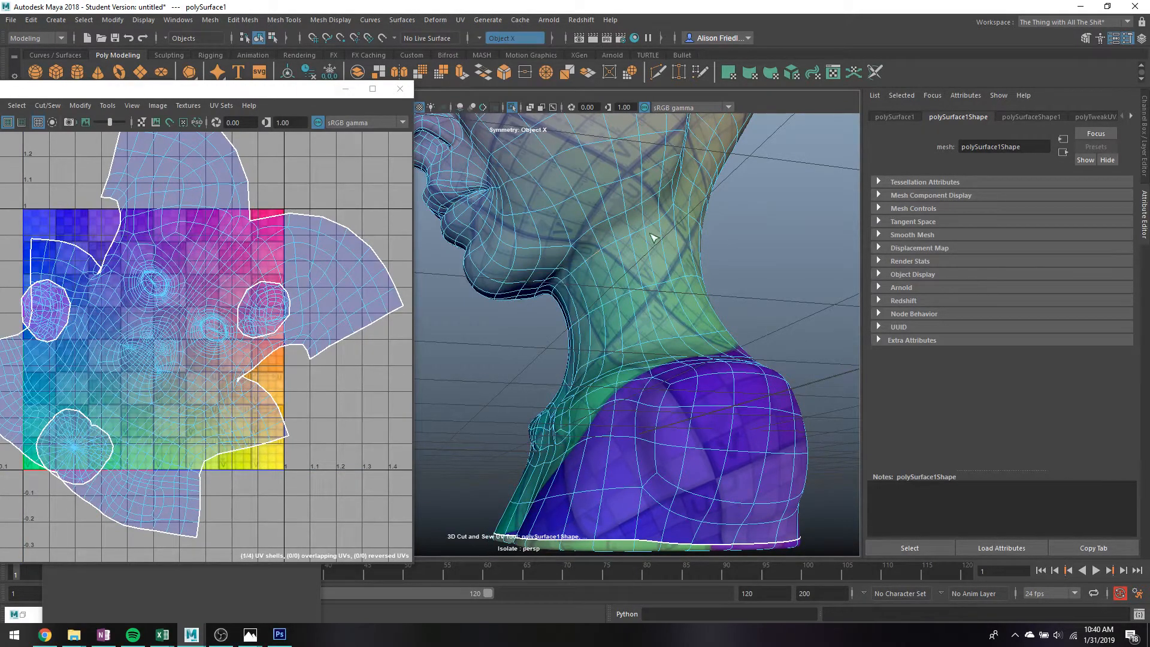
drag(673, 212, 678, 210)
alt+drag(724, 238, 654, 252)
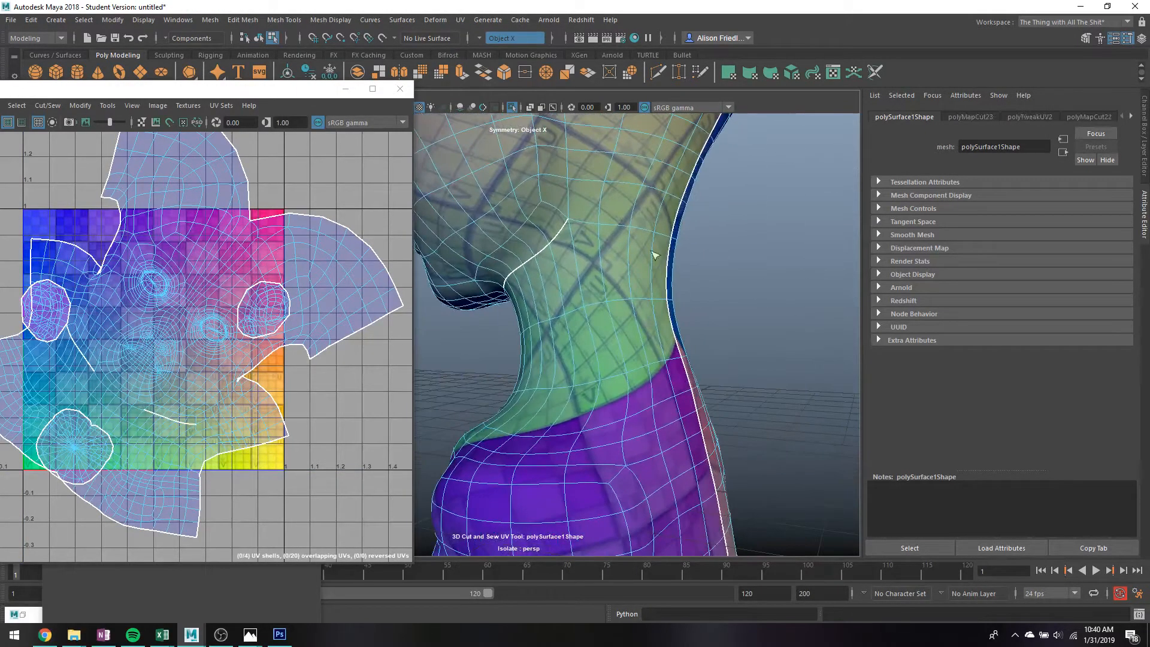
drag(591, 228, 675, 238)
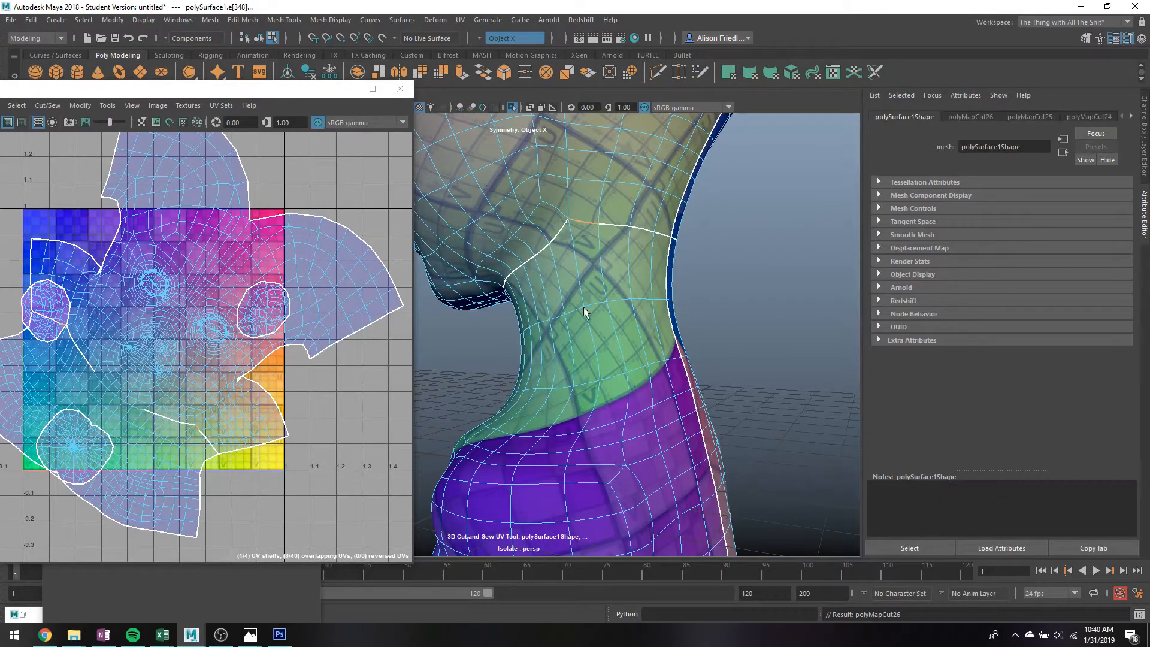
Select the main head UV shell, undo the UV optimization and unfold the shell with the new jawline seam
alt+drag(638, 277, 725, 273)
right_drag(216, 264, 283, 573)
click(195, 256)
key(ctrl+z)
key(ctrl+z)
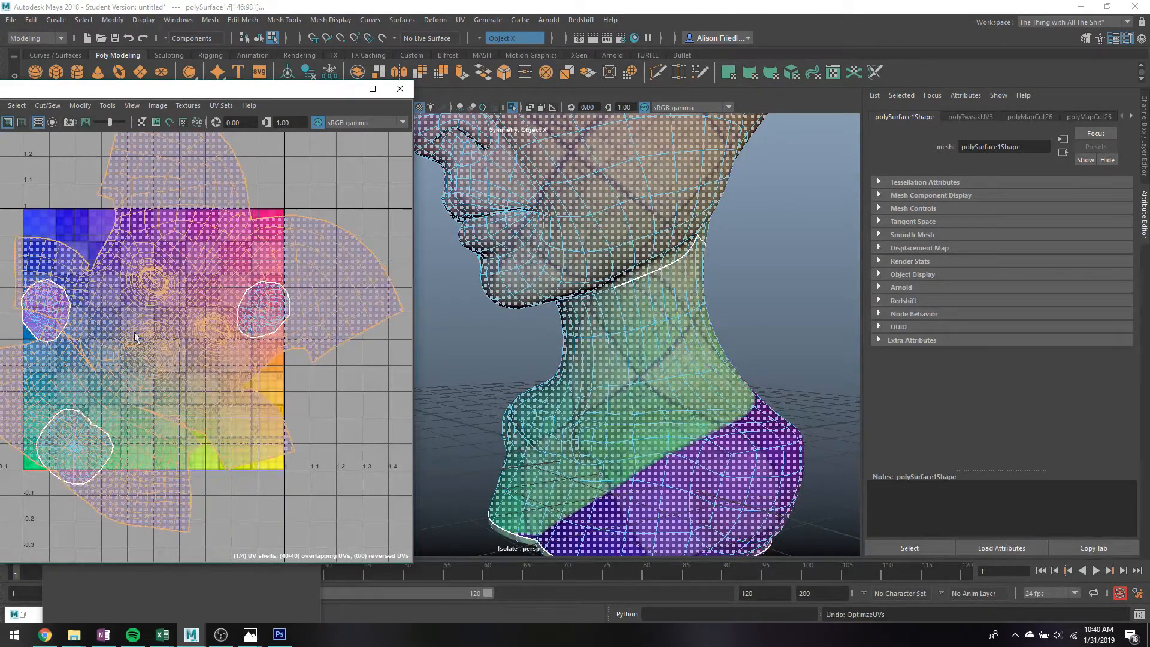
right_drag(167, 268, 259, 623)
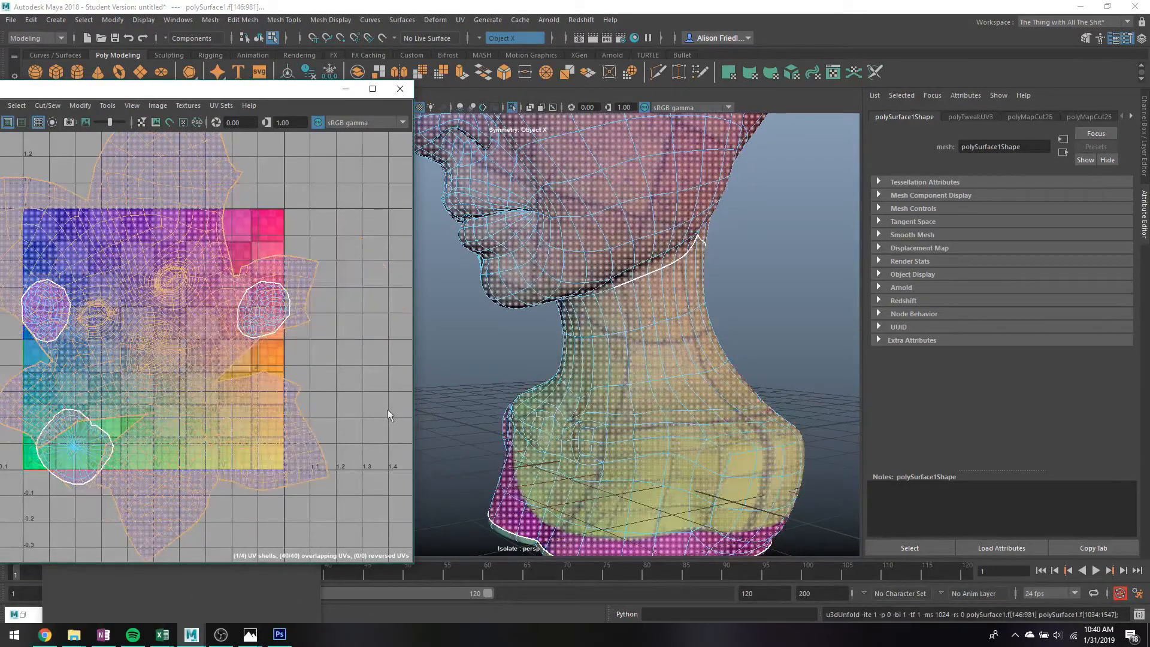
Return the bust to object selection, deselect it to examine the checker pattern on the face and neck, and reselect it
alt+drag(713, 325, 611, 231)
right_drag(611, 231, 674, 214)
alt+drag(766, 261, 683, 396)
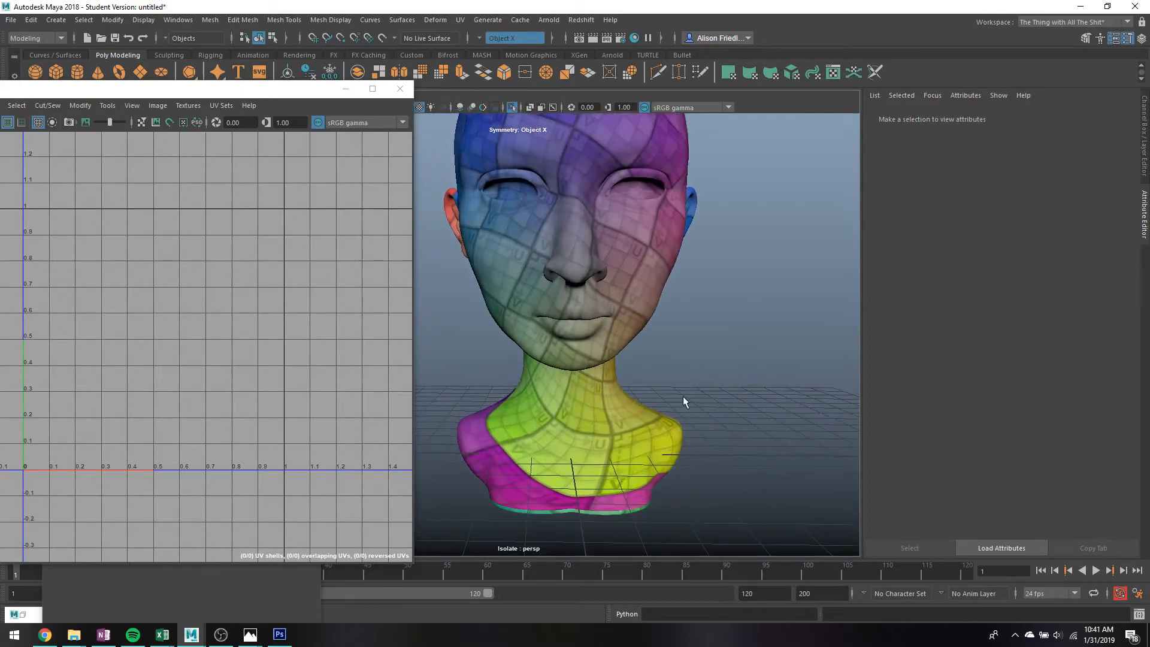
click(534, 423)
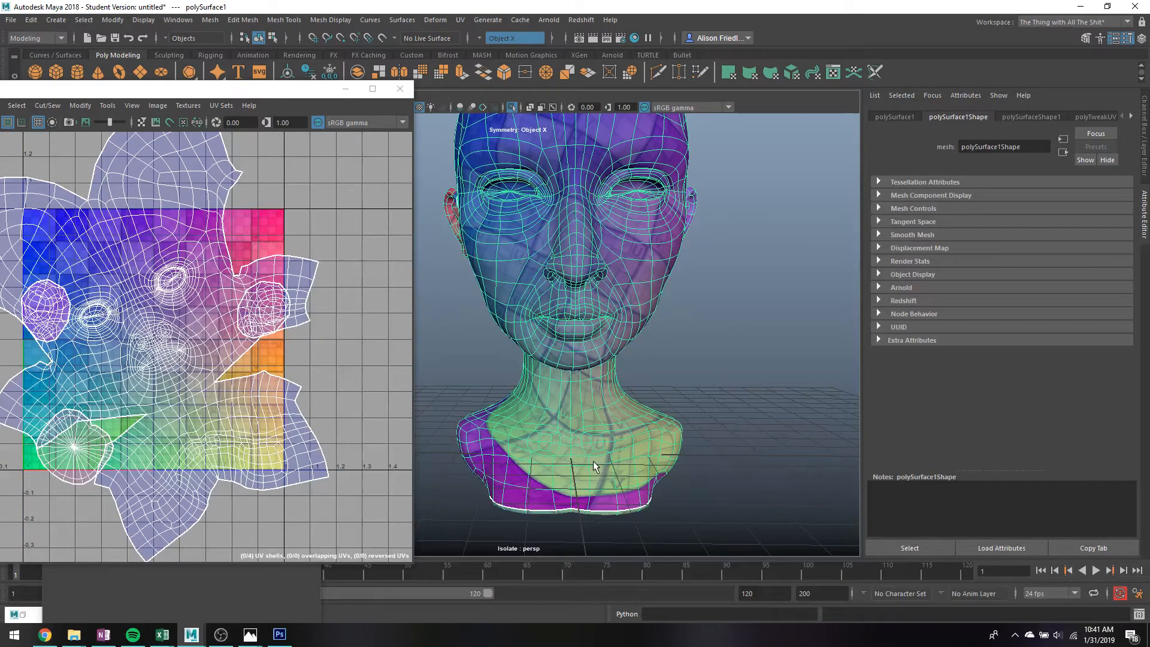
Activate the 3D Cut and Sew UV Tool and expand the keyboard/mouse shortcuts reference in its tool settings
alt+drag(655, 380, 595, 345)
shift+click(588, 343)
shift+click(589, 343)
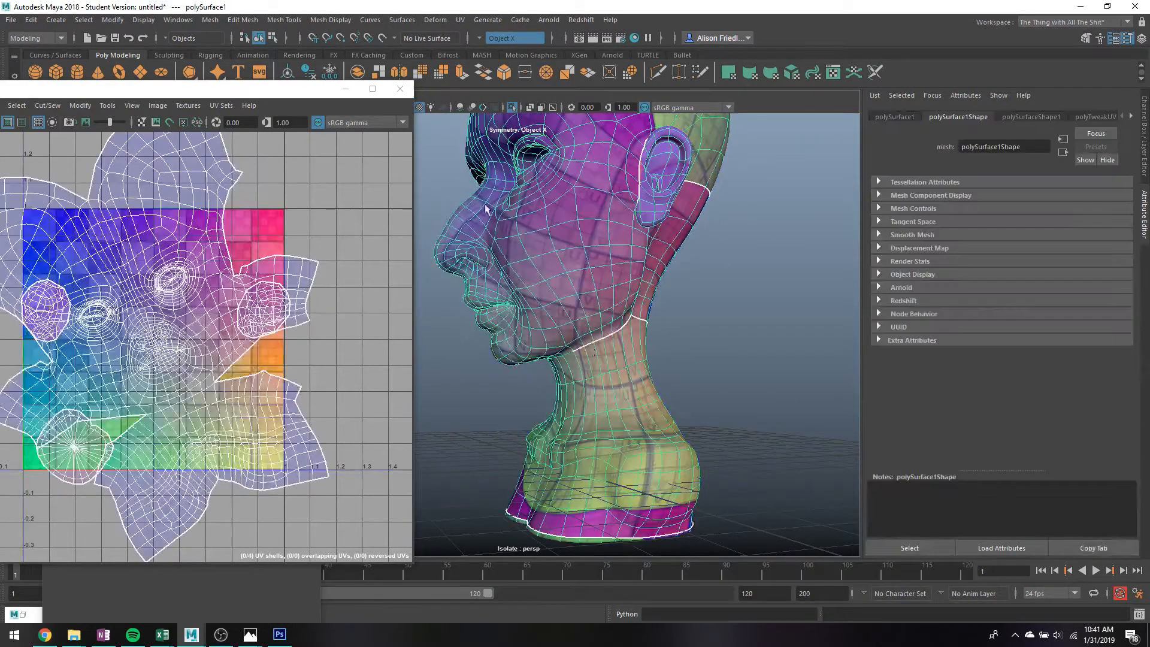
click(460, 19)
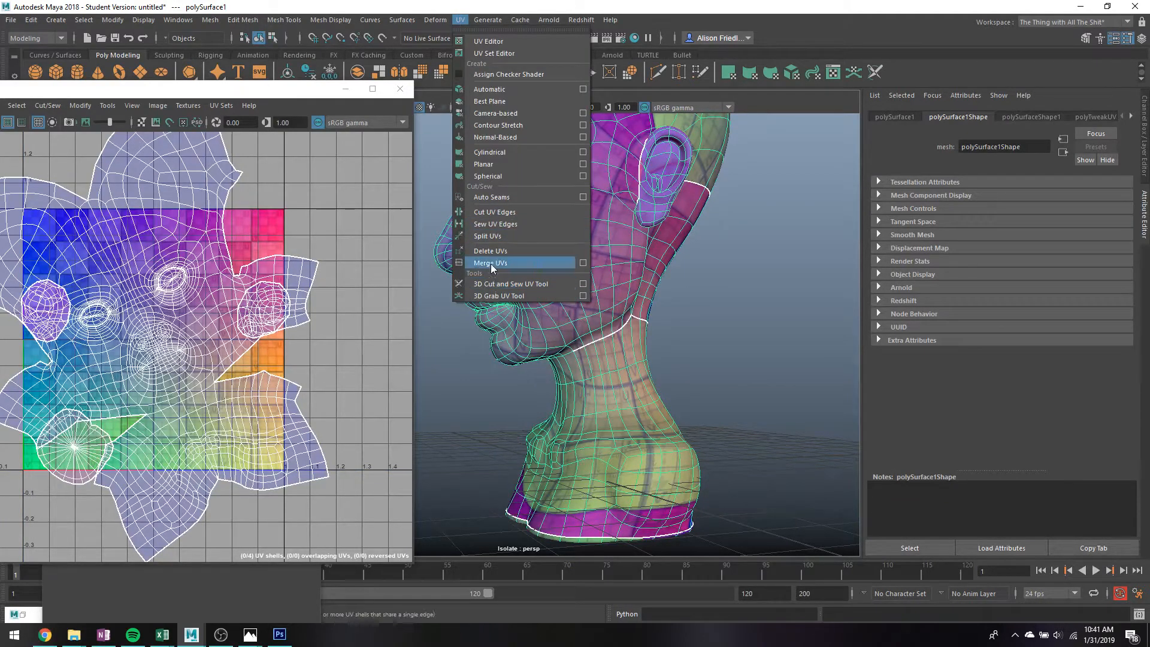
click(503, 285)
drag(205, 95, 350, 72)
click(72, 141)
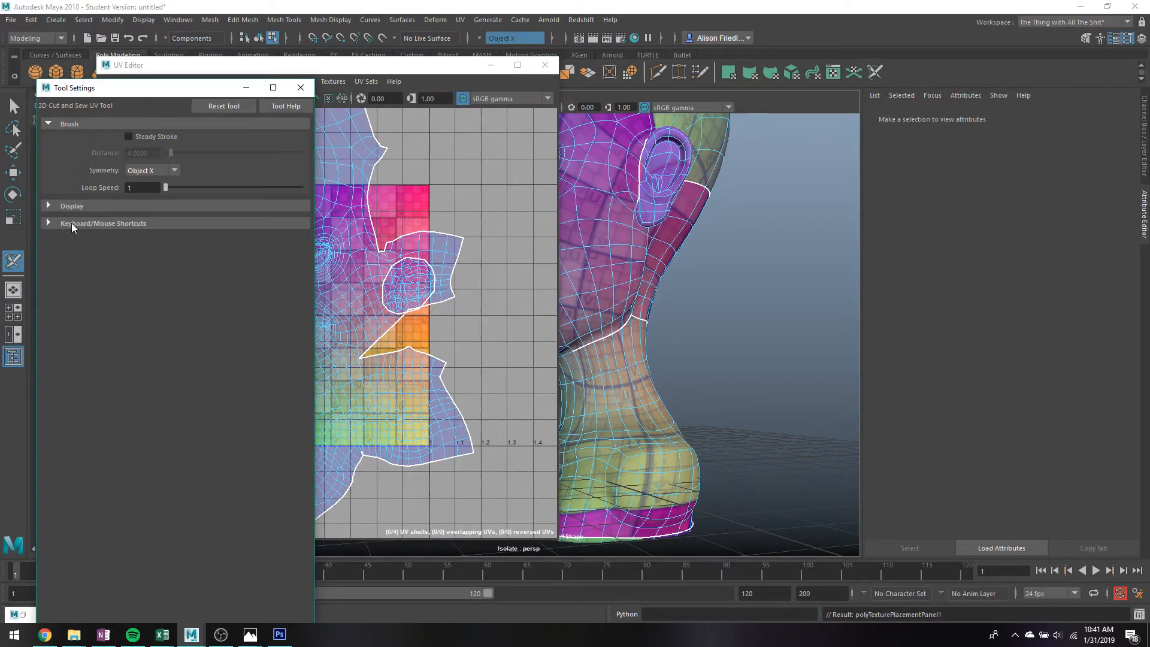
click(60, 224)
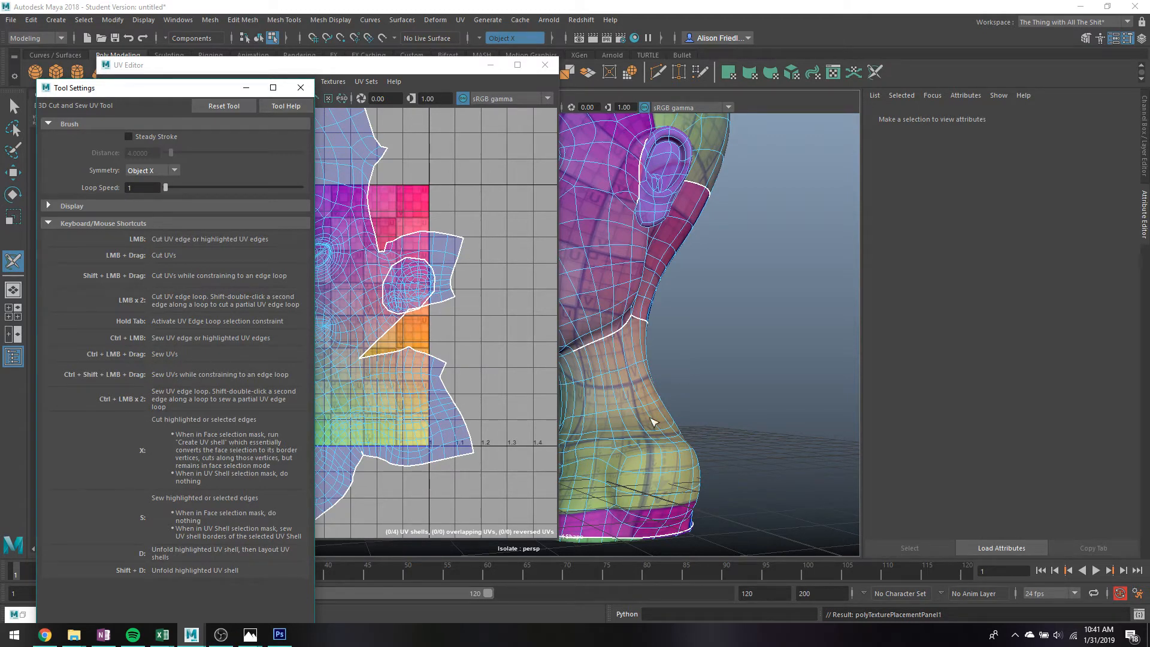
Sew the jawline and neck seam back together so the face and neck share one UV shell
click(611, 339)
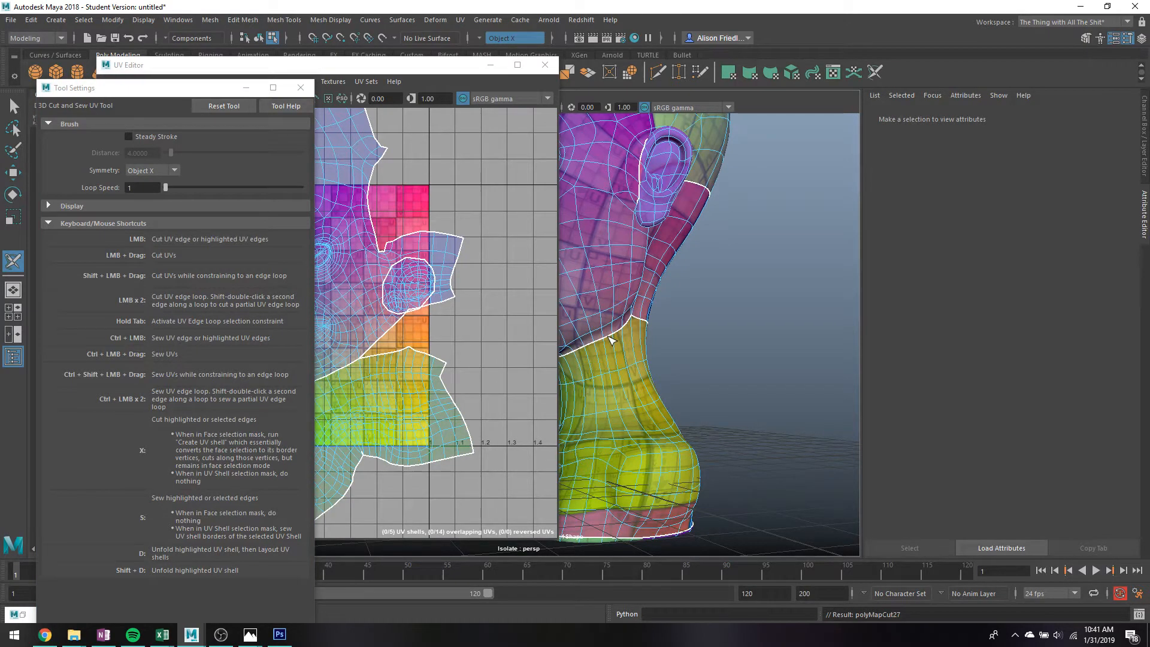
ctrl+click(611, 339)
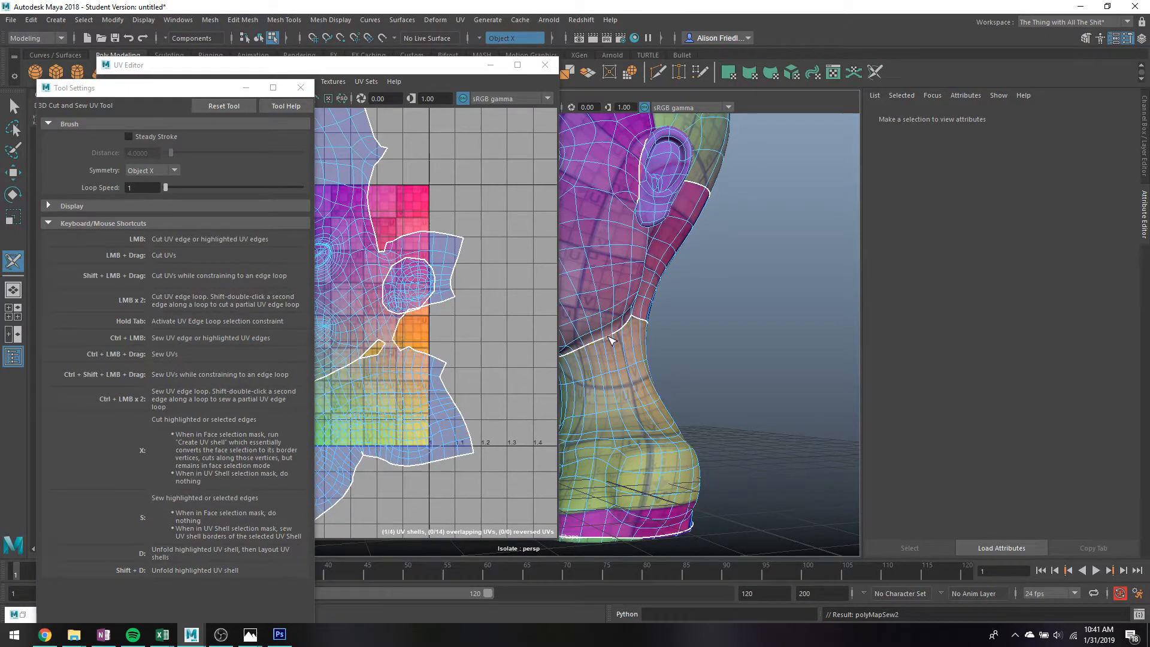
ctrl+click(639, 319)
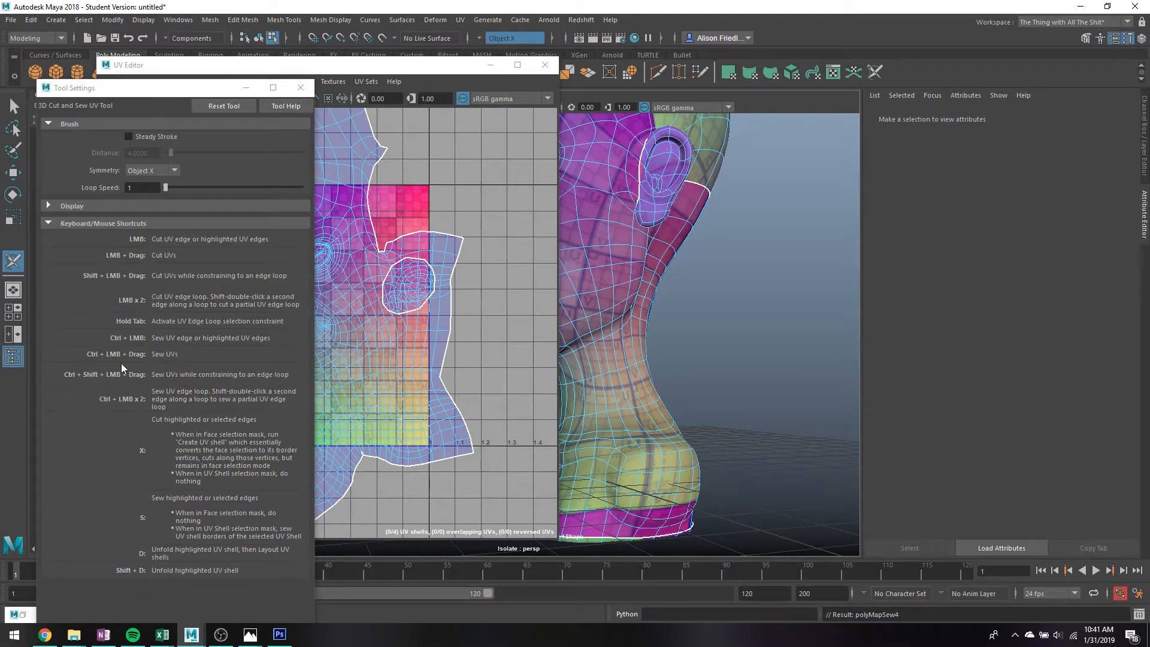
Select the main head UV shell and unfold it with the jawline seam sewn
alt+drag(805, 281, 791, 305)
alt+middle_drag(790, 305, 773, 342)
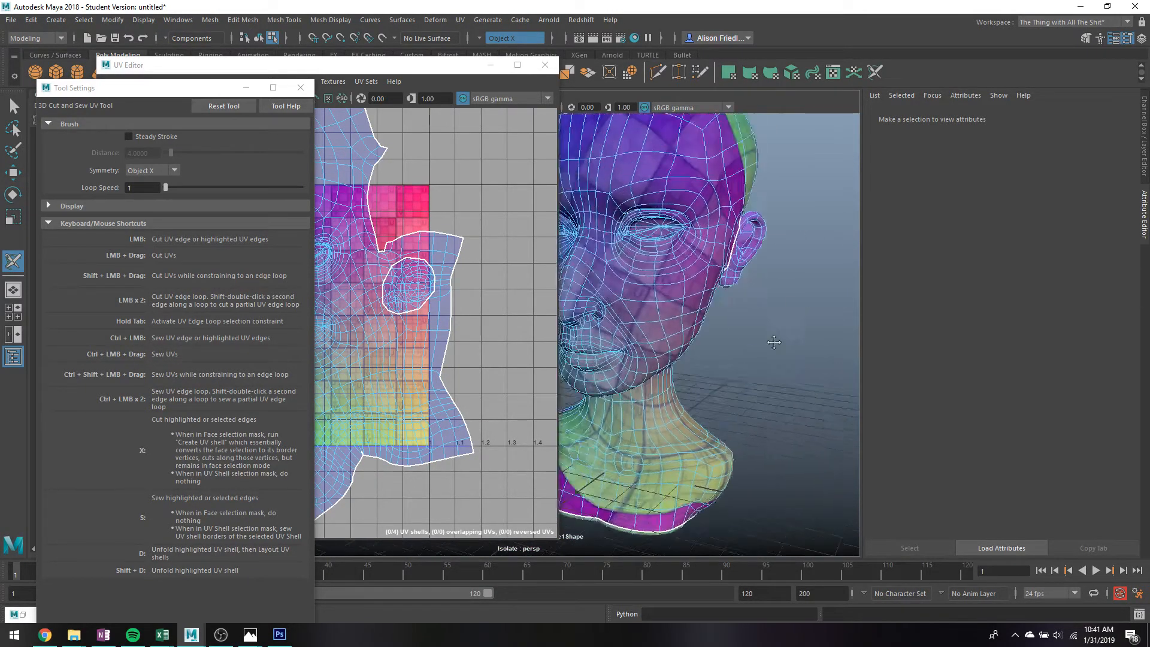
alt+drag(774, 342, 667, 295)
key(q)
right_drag(340, 169, 375, 620)
click(317, 165)
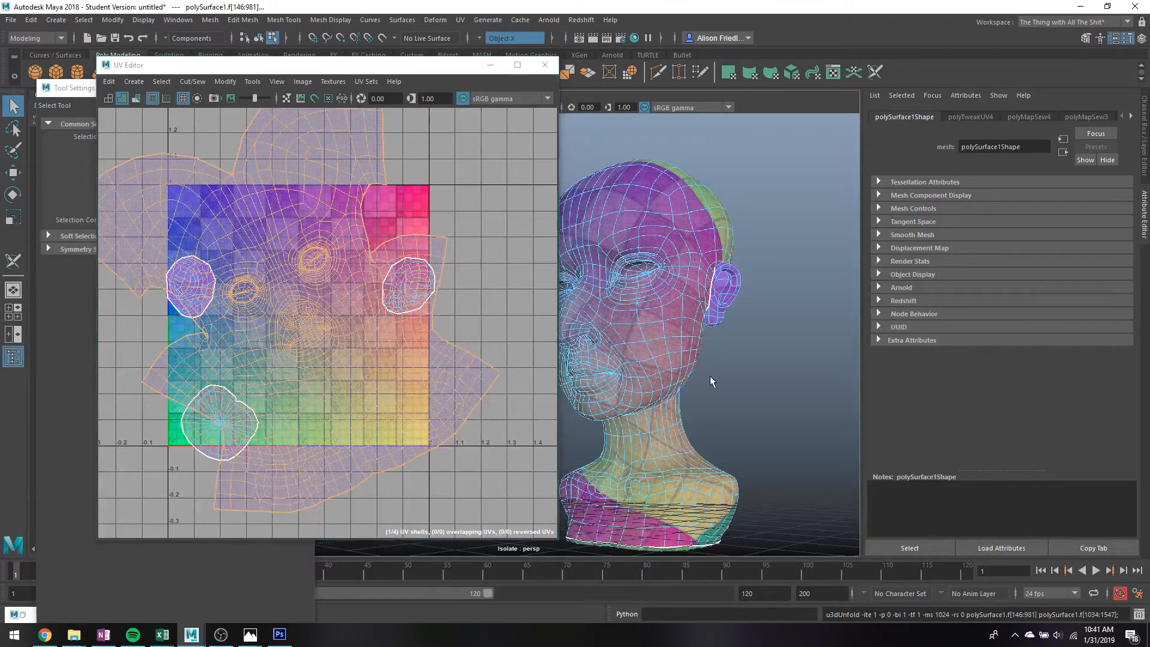
Return the bust to object selection and compare its checker pattern with the wireframe around the face, ear and neck
click(711, 380)
alt+drag(711, 380, 663, 290)
right_drag(665, 283, 703, 257)
alt+drag(702, 258, 721, 276)
scroll(729, 328, up, 3)
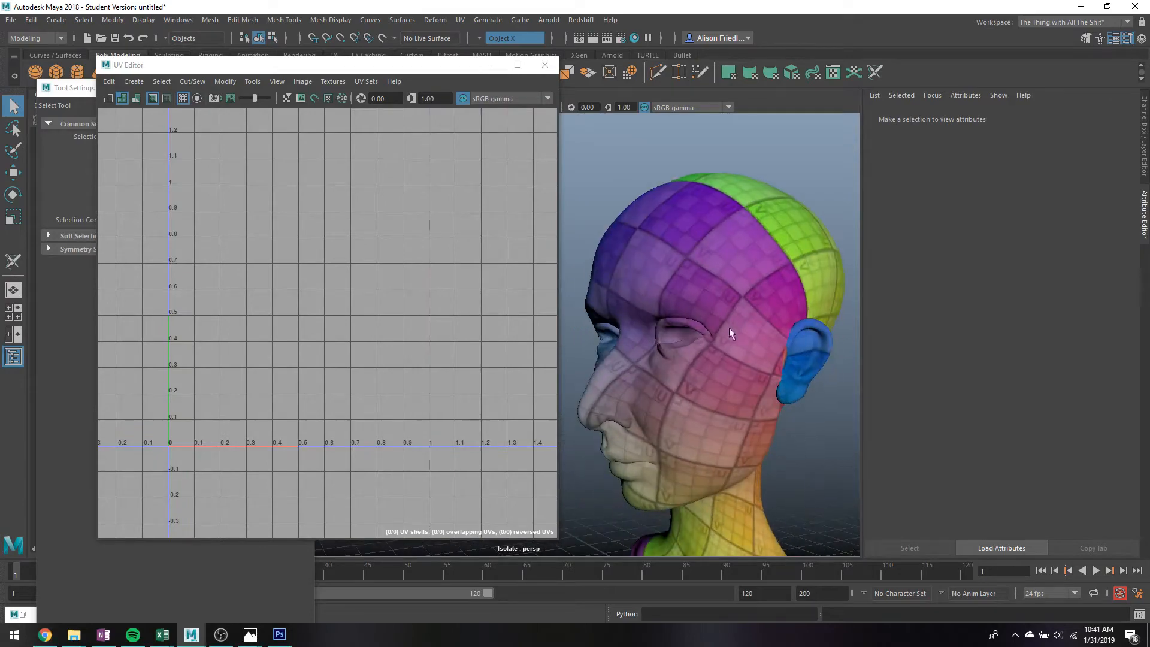
click(796, 347)
scroll(454, 213, up, 3)
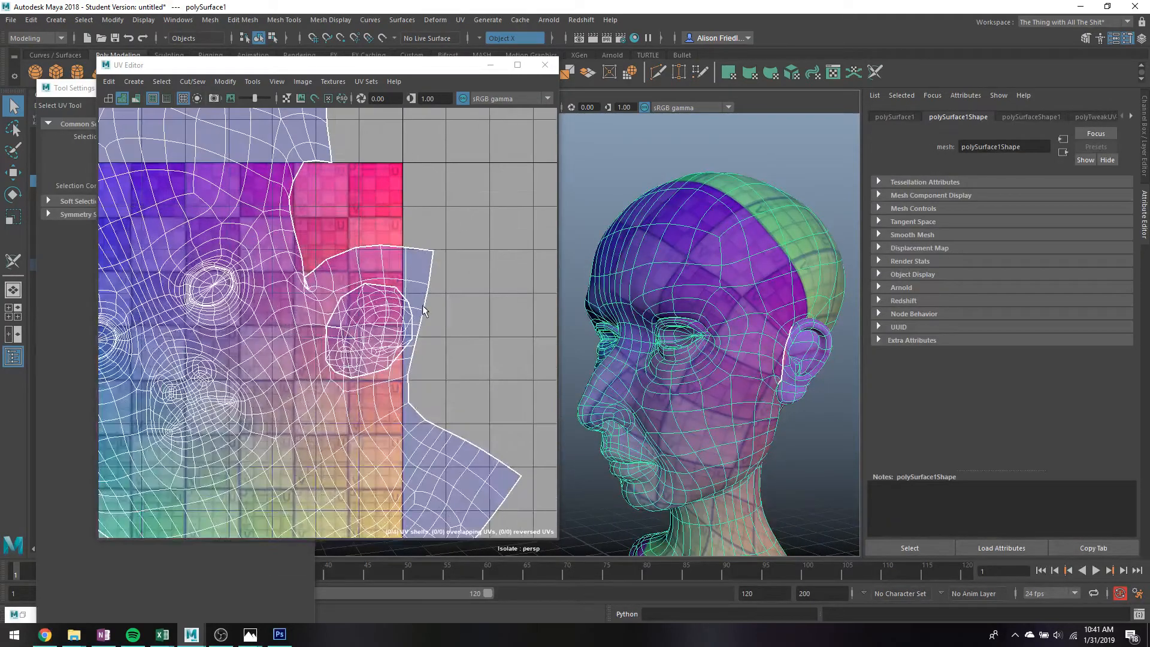
alt+drag(585, 334, 726, 287)
scroll(730, 290, up, 3)
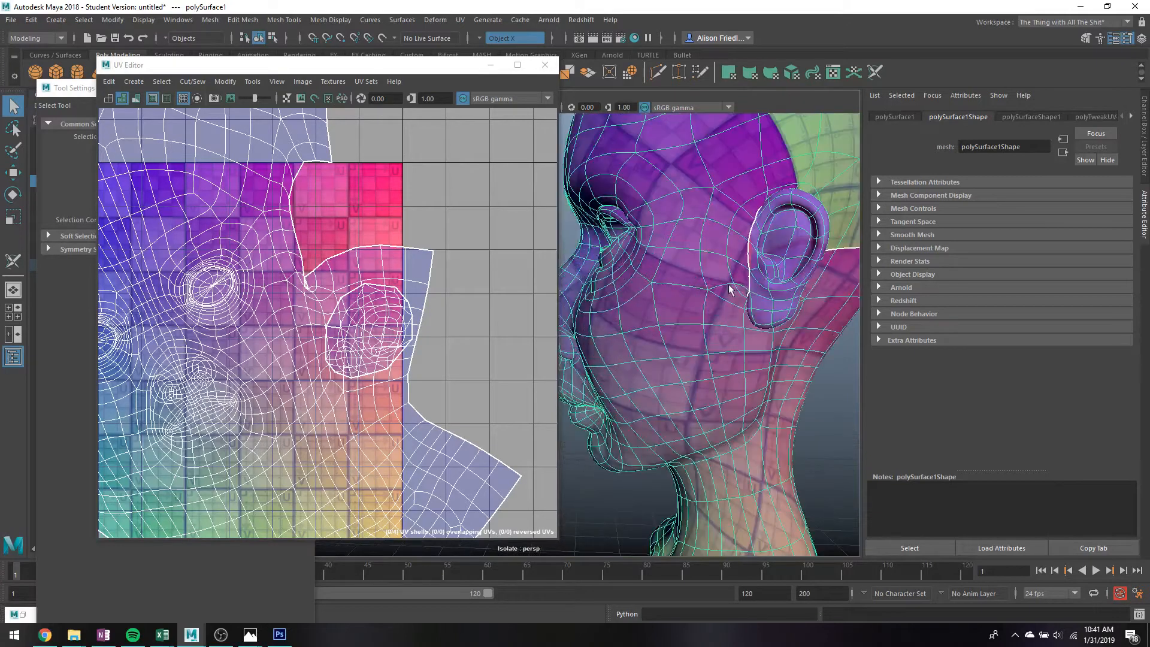
click(822, 388)
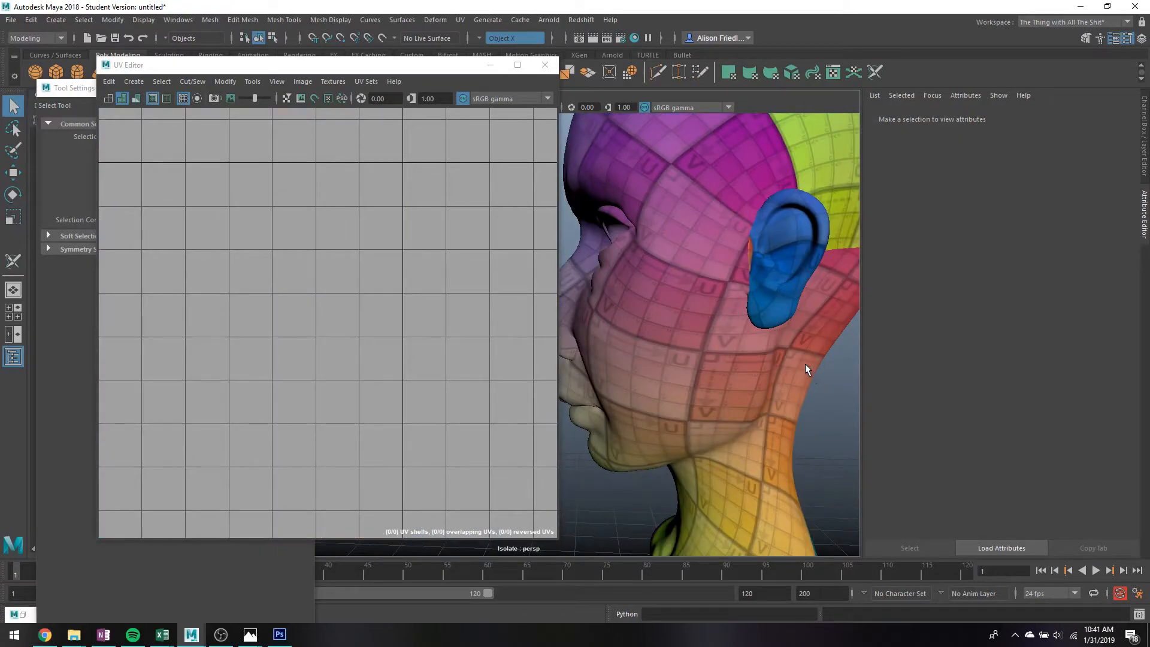
Select the bust and lay out all its UV shells within the 0 to 1 UV square
click(766, 295)
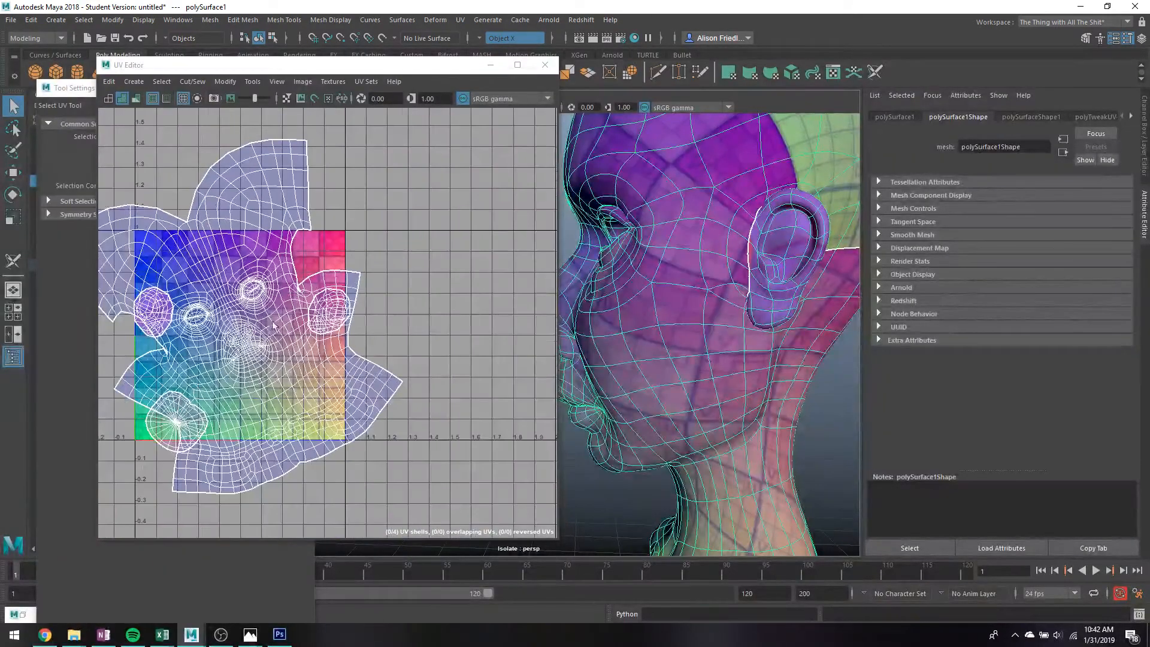
right_drag(285, 335, 333, 426)
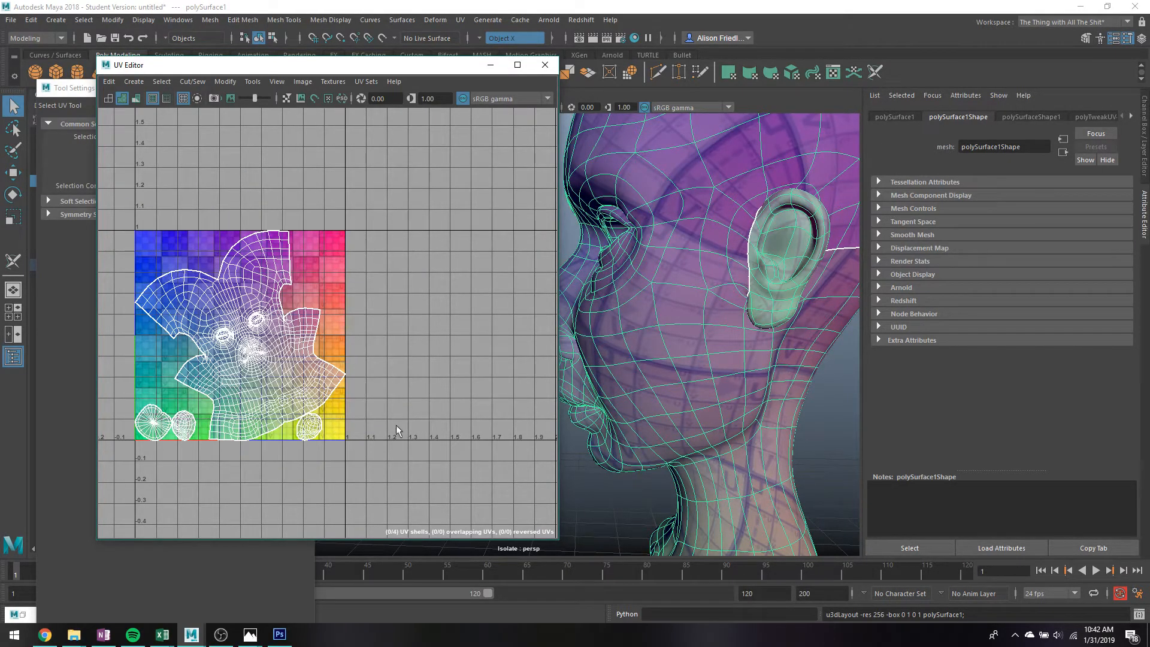
scroll(718, 419, down, 5)
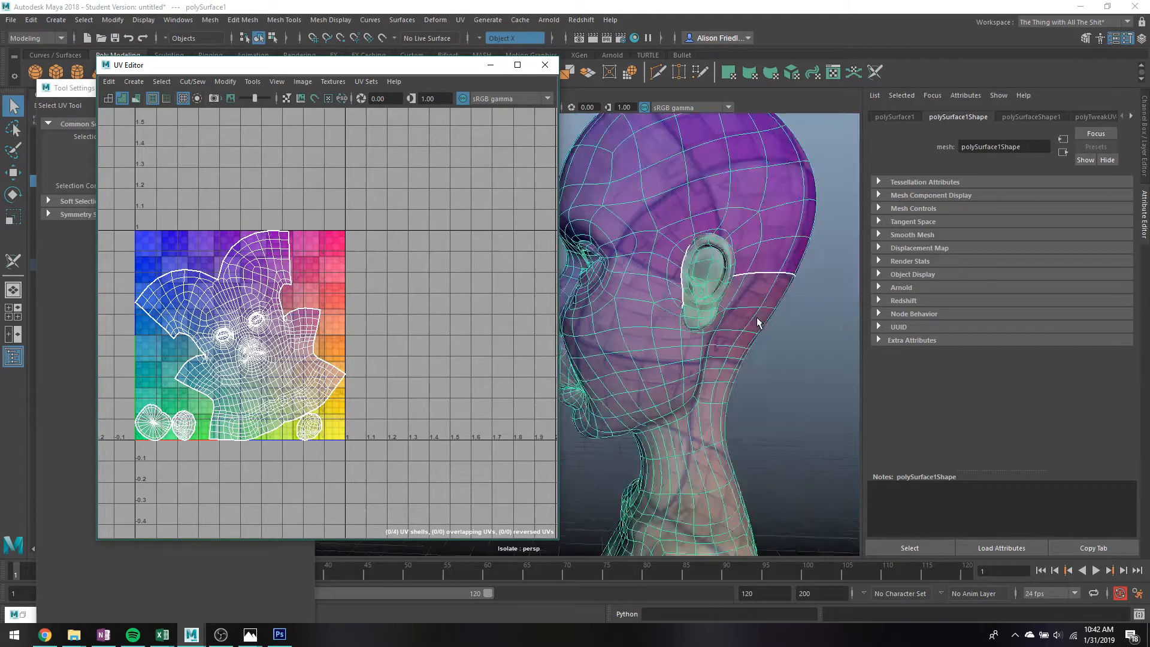
Deselect the bust and examine the checker pattern on the face and neck from the front and side
click(770, 426)
alt+drag(770, 426, 731, 385)
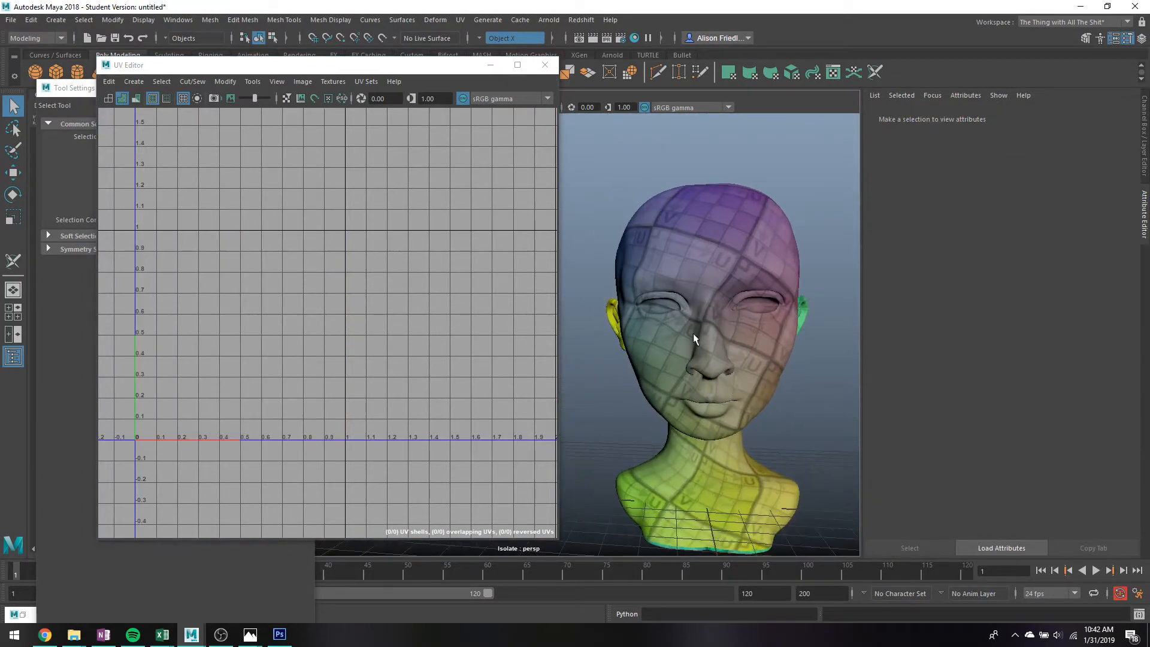
drag(293, 67, 215, 123)
alt+drag(598, 246, 696, 247)
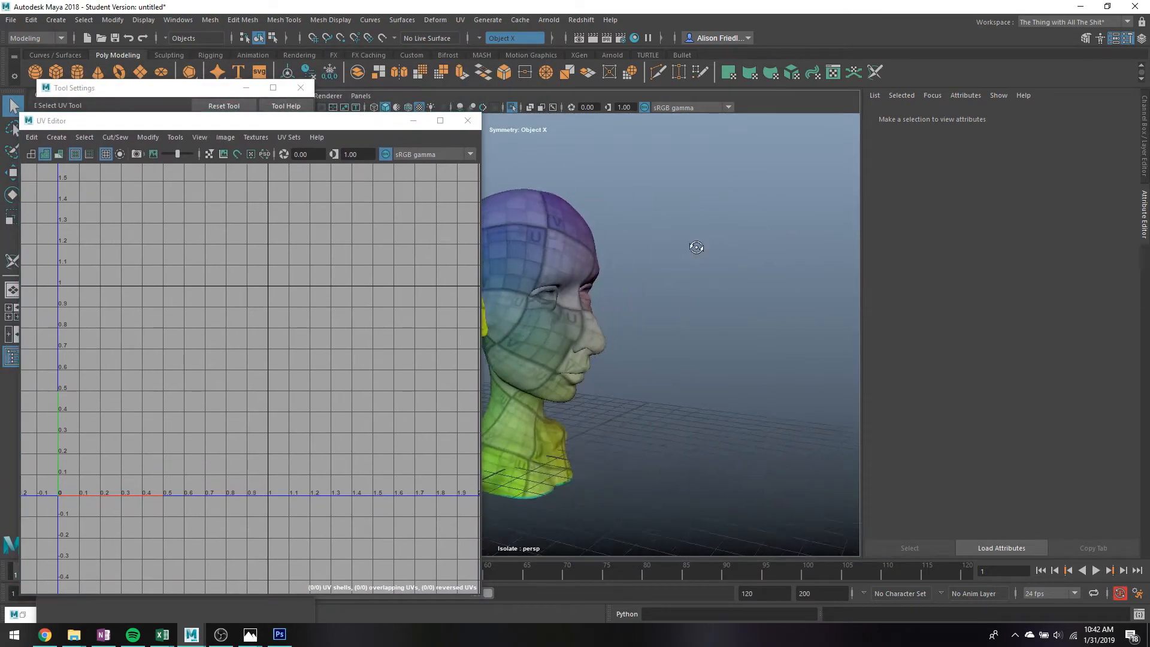
alt+middle_drag(696, 247, 867, 256)
scroll(752, 336, up, 5)
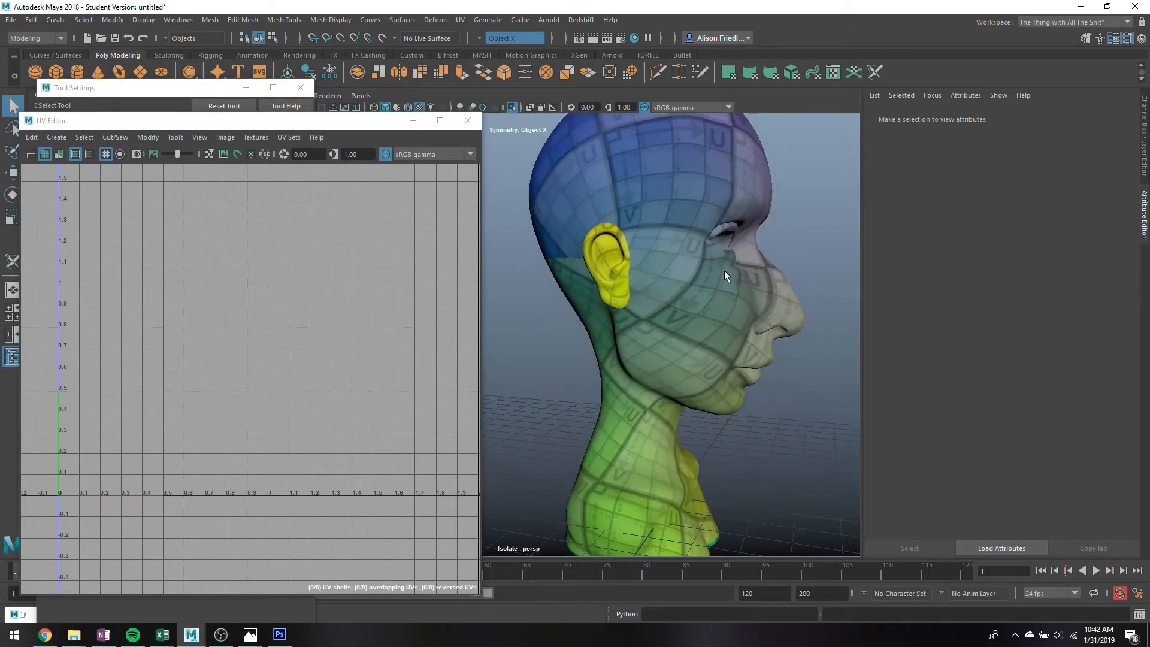
scroll(727, 279, up, 3)
Reselect the bust and rotate its main head UV shell upright so the face is vertical
click(807, 217)
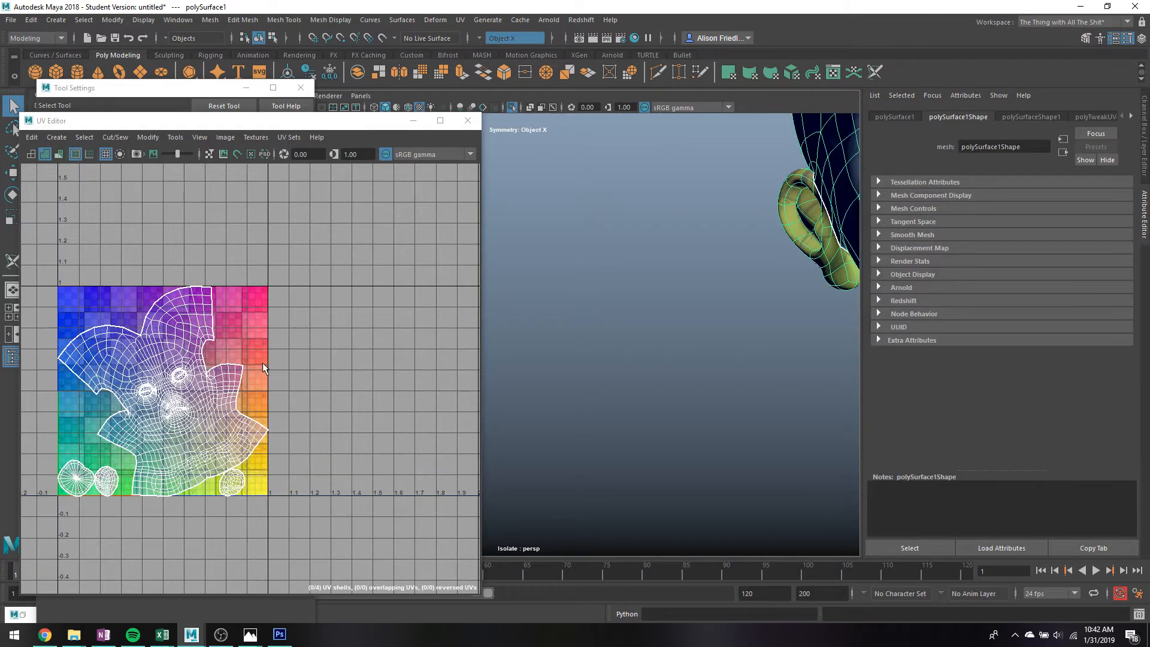
scroll(264, 367, down, 3)
right_drag(181, 309, 162, 294)
click(202, 270)
key(r)
key(e)
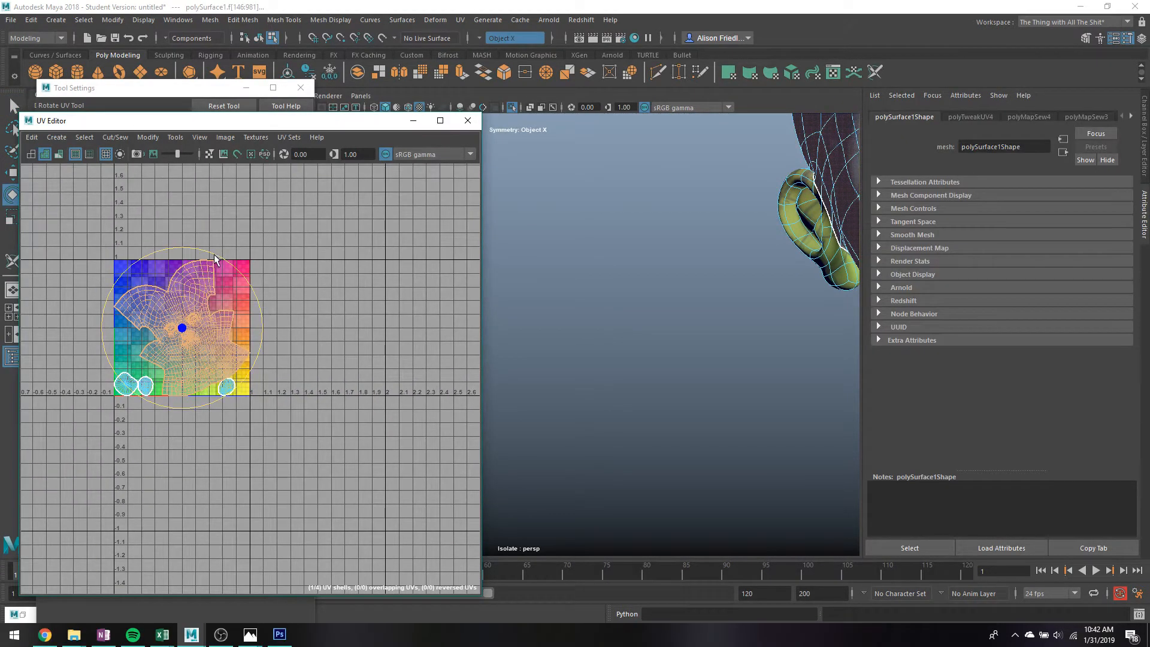
drag(230, 270, 240, 277)
key(f)
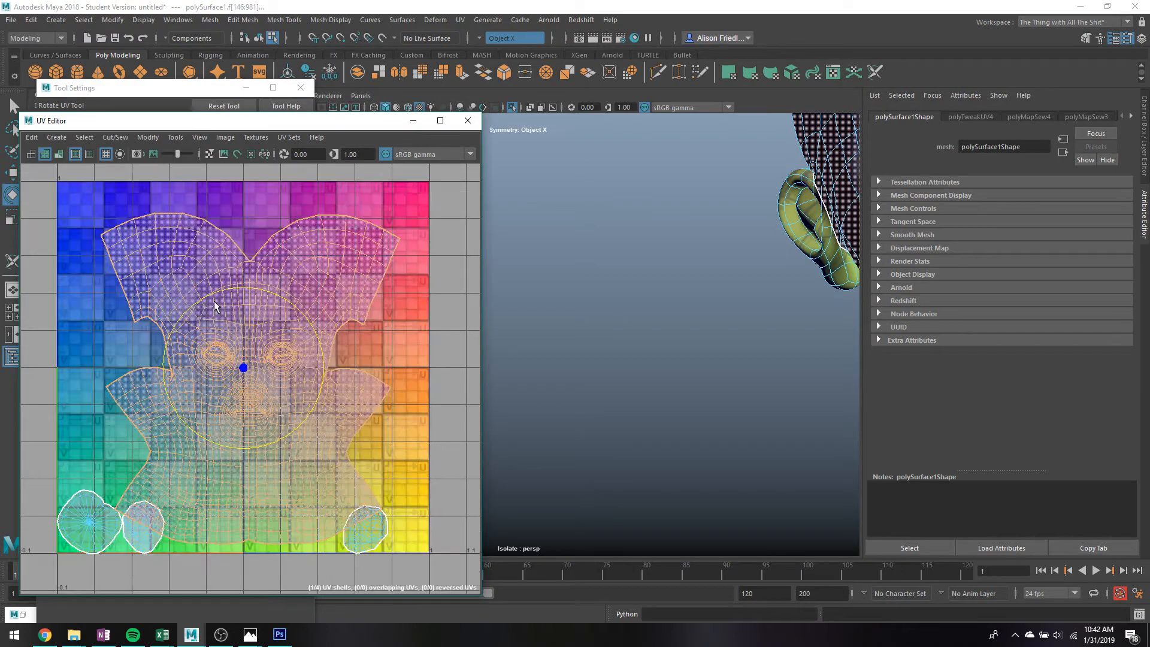
Scale up the main head UV shell and move it to fill the 0 to 1 UV square
key(r)
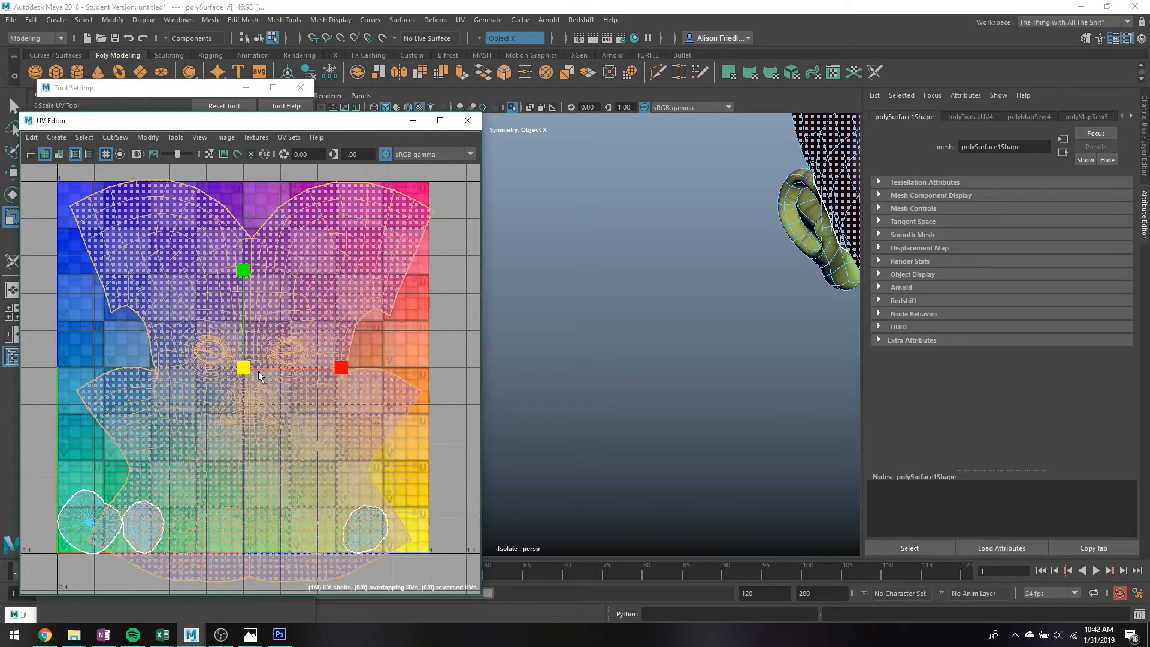
key(w)
drag(244, 367, 237, 351)
Select both ear UV shells and move them up into the notches beside the eyes of the head shell
key(q)
click(378, 531)
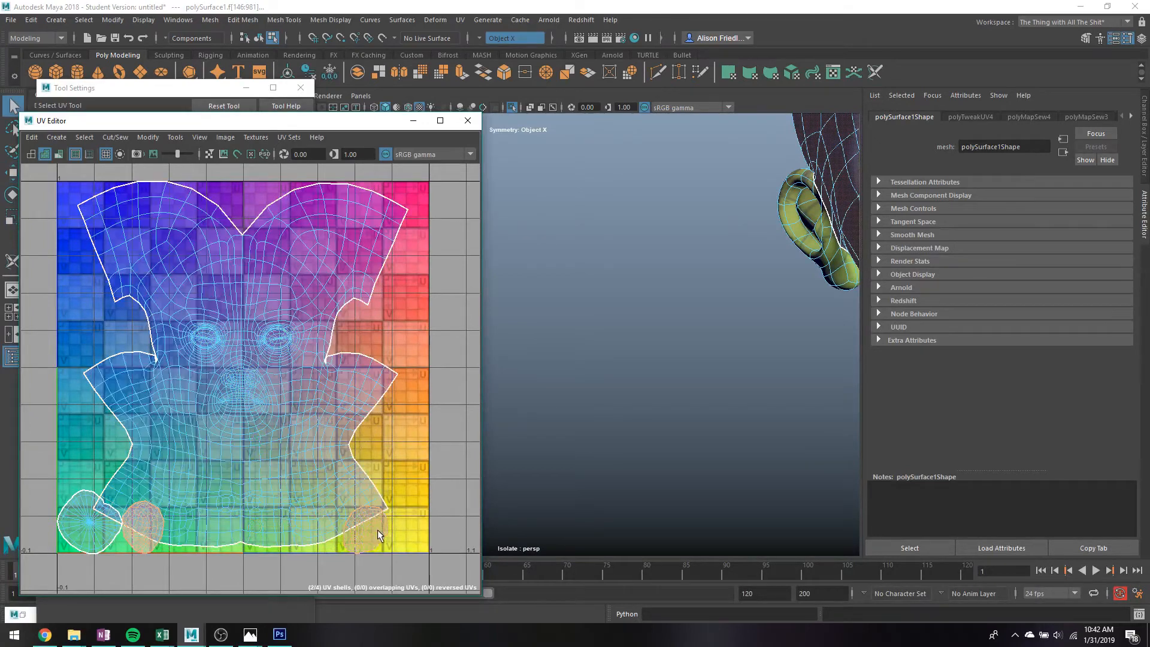
key(w)
drag(252, 500, 239, 327)
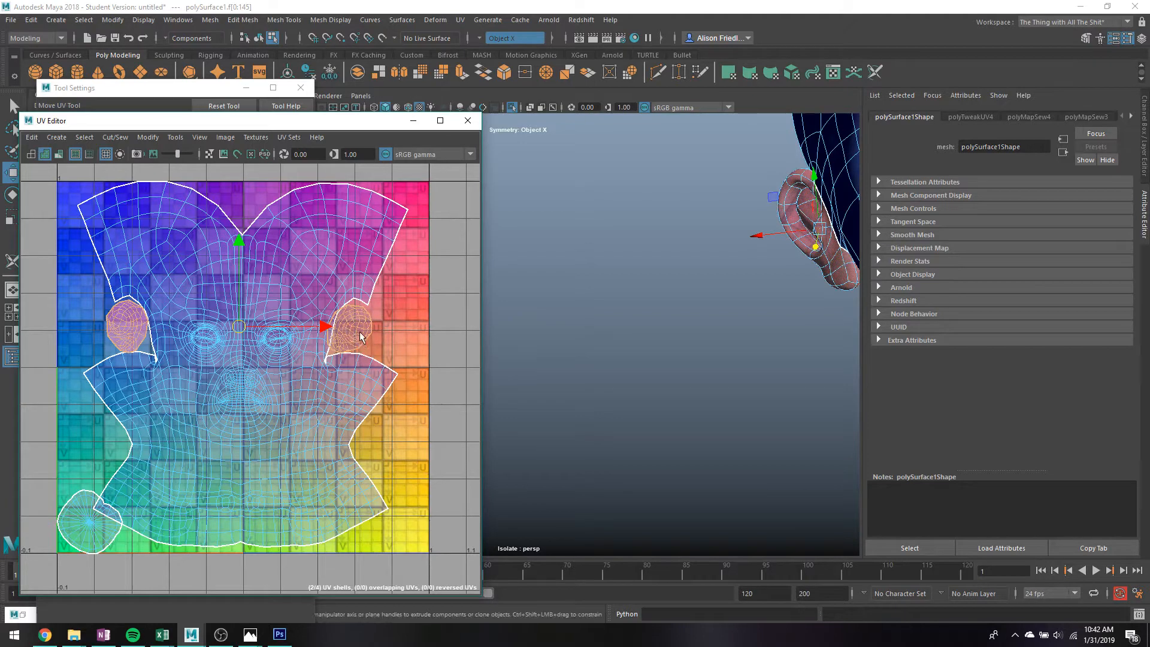
Try to shift both ear UV shells sideways together and undo the move
drag(324, 326, 314, 326)
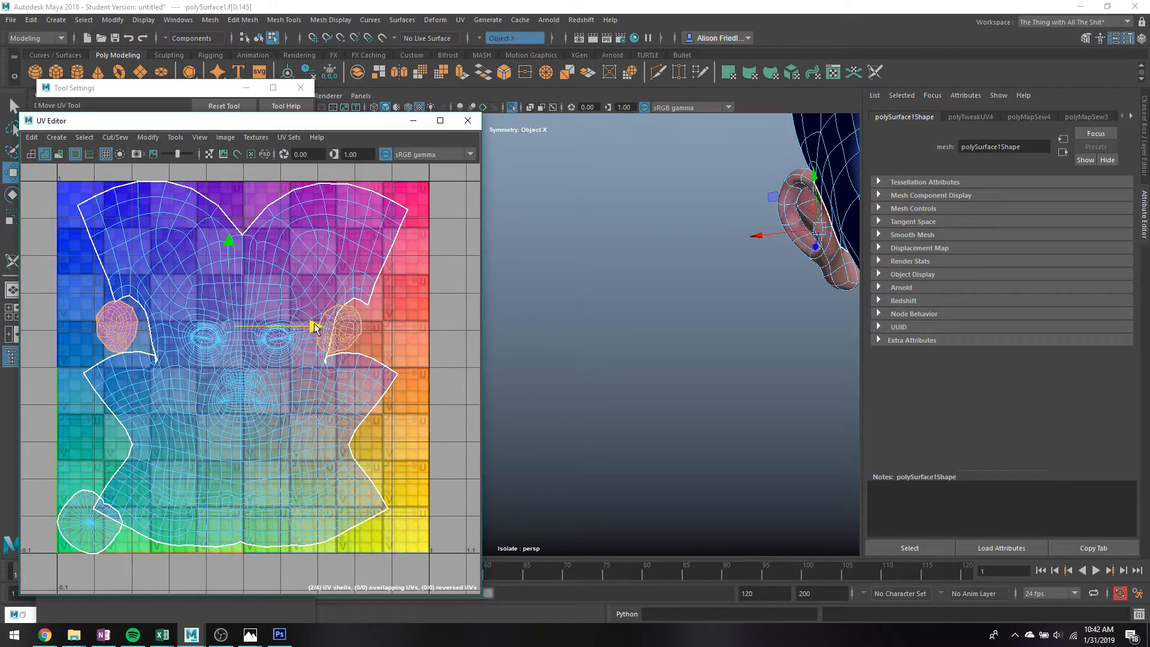
key(ctrl+z)
key(q)
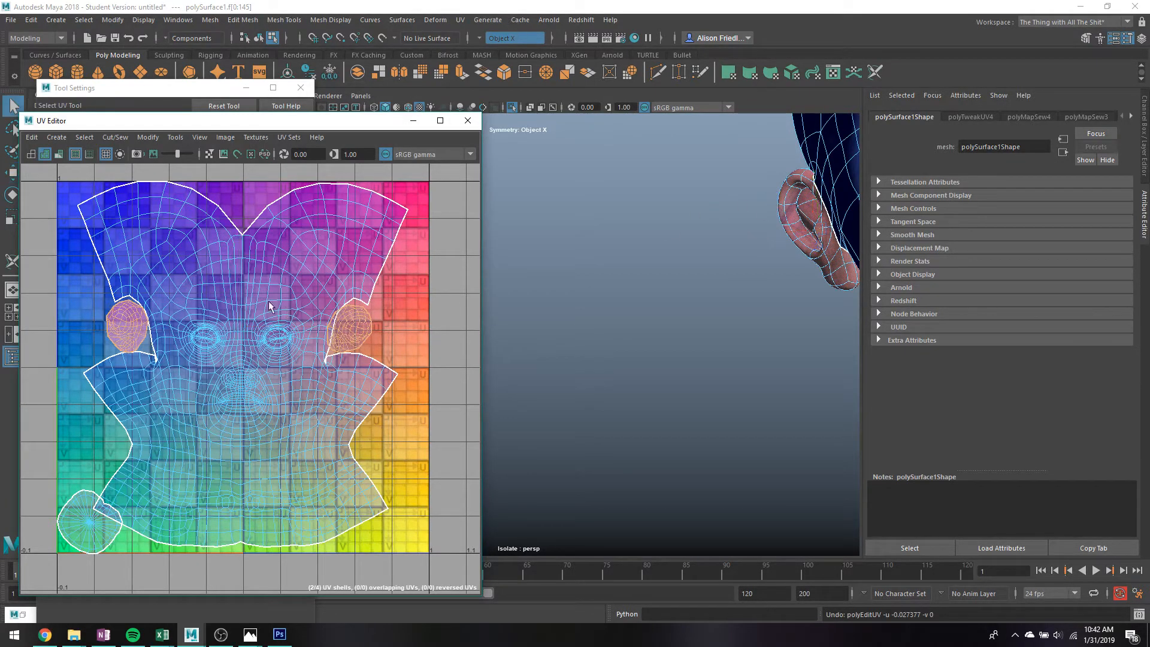
Turn symmetry off for moving the UV shells
key(w)
click(479, 38)
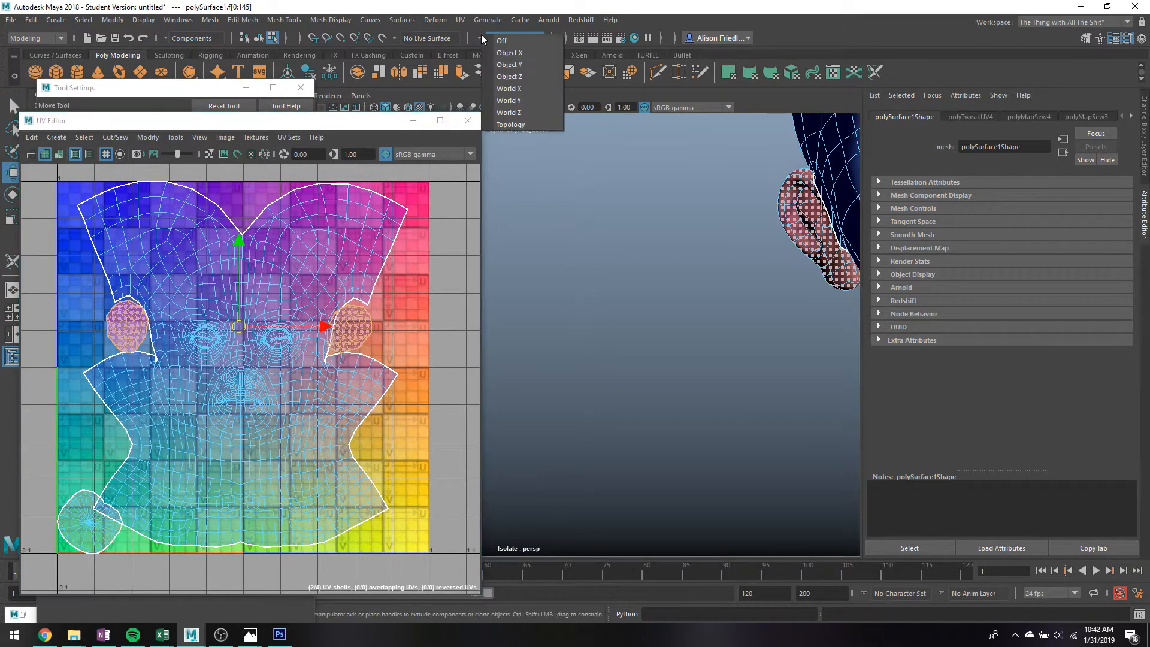
click(519, 41)
Move each ear UV shell outward separately until it sits clear of the main head shell
key(q)
click(363, 330)
key(w)
drag(363, 329, 398, 329)
key(q)
click(127, 329)
key(w)
drag(181, 333, 141, 333)
Return the bust to object selection and examine the checker size on its flat underside compared with the neck and shoulders
click(82, 514)
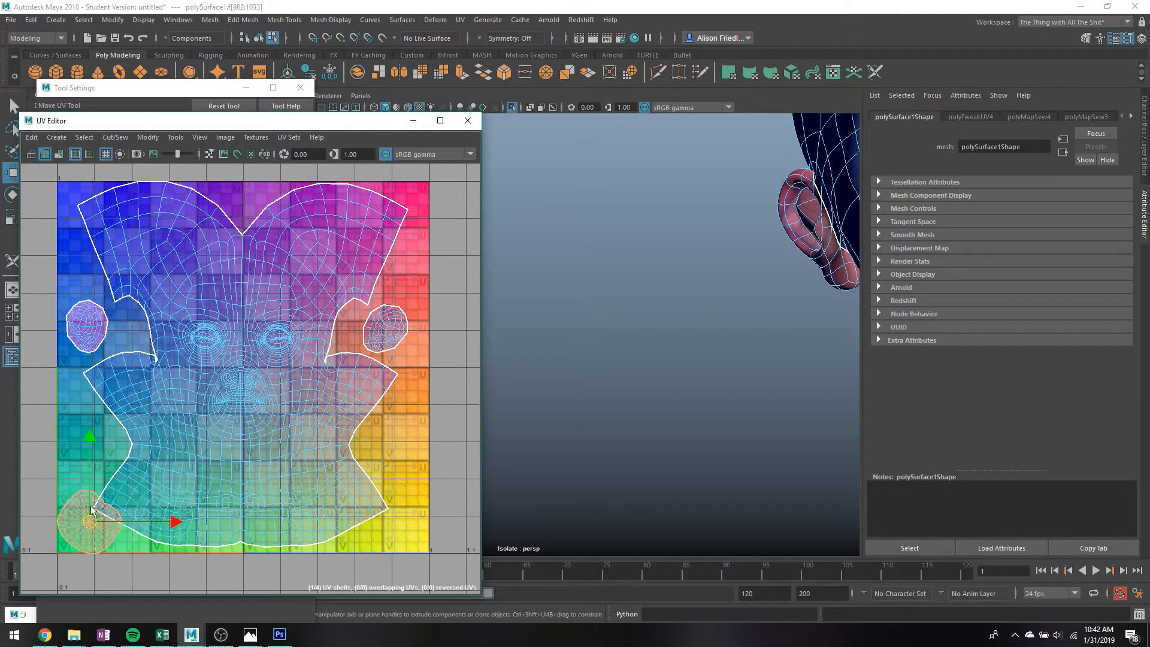
alt+drag(647, 331, 789, 398)
key(q)
right_drag(744, 290, 785, 303)
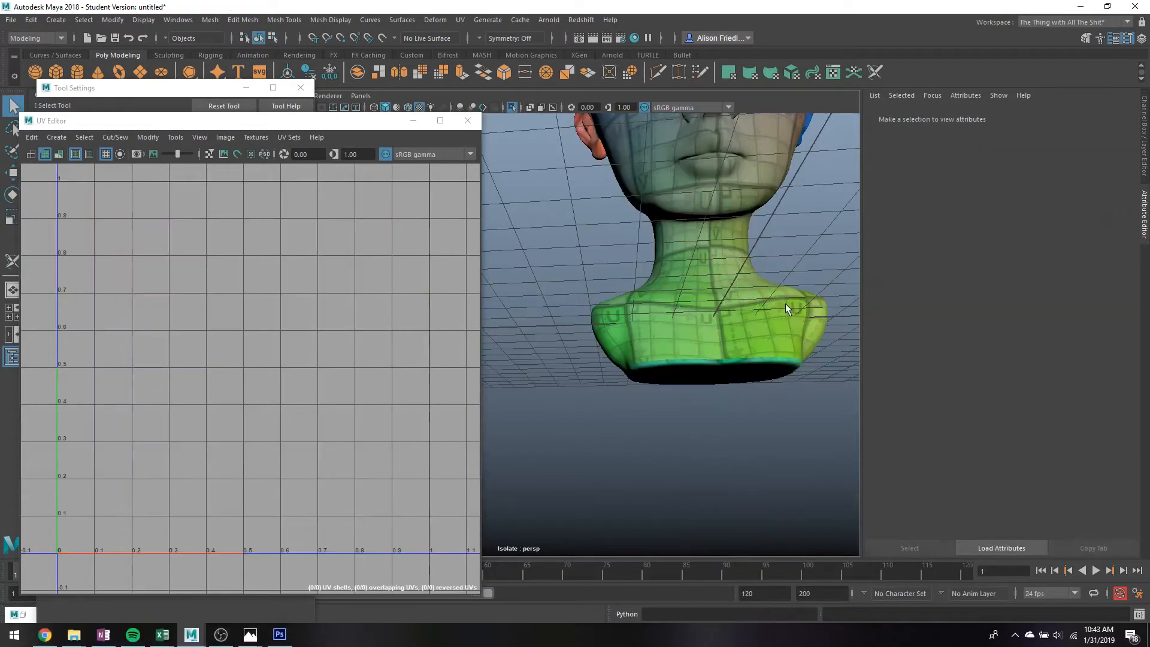
alt+drag(785, 303, 638, 317)
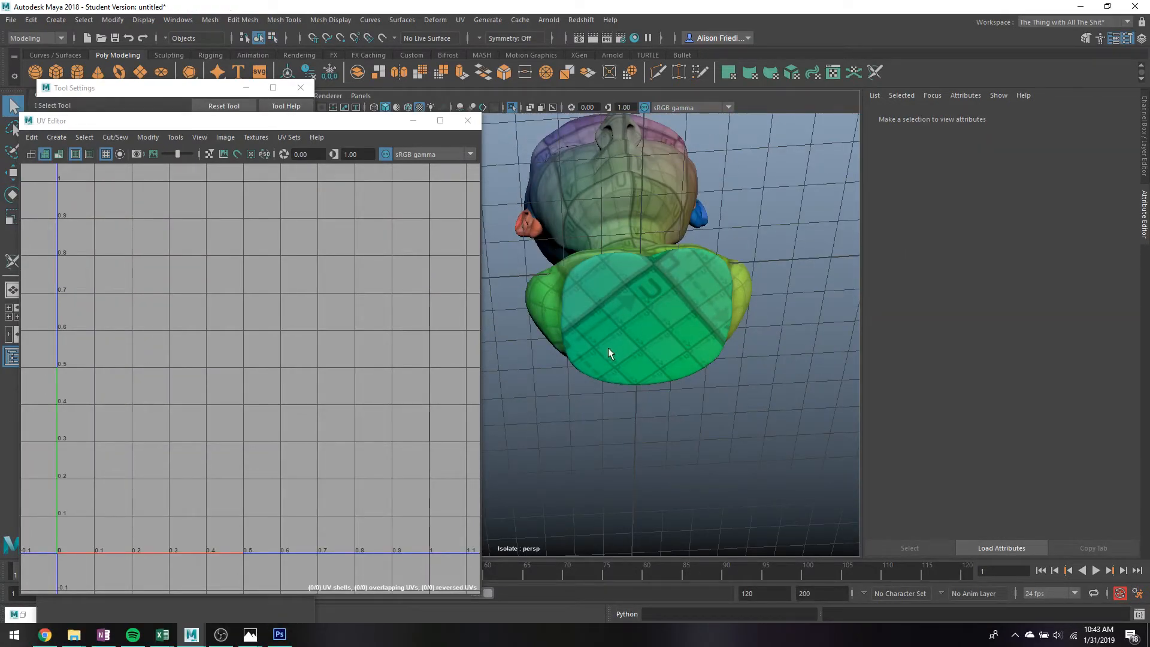
alt+drag(622, 306, 641, 328)
alt+drag(671, 367, 654, 314)
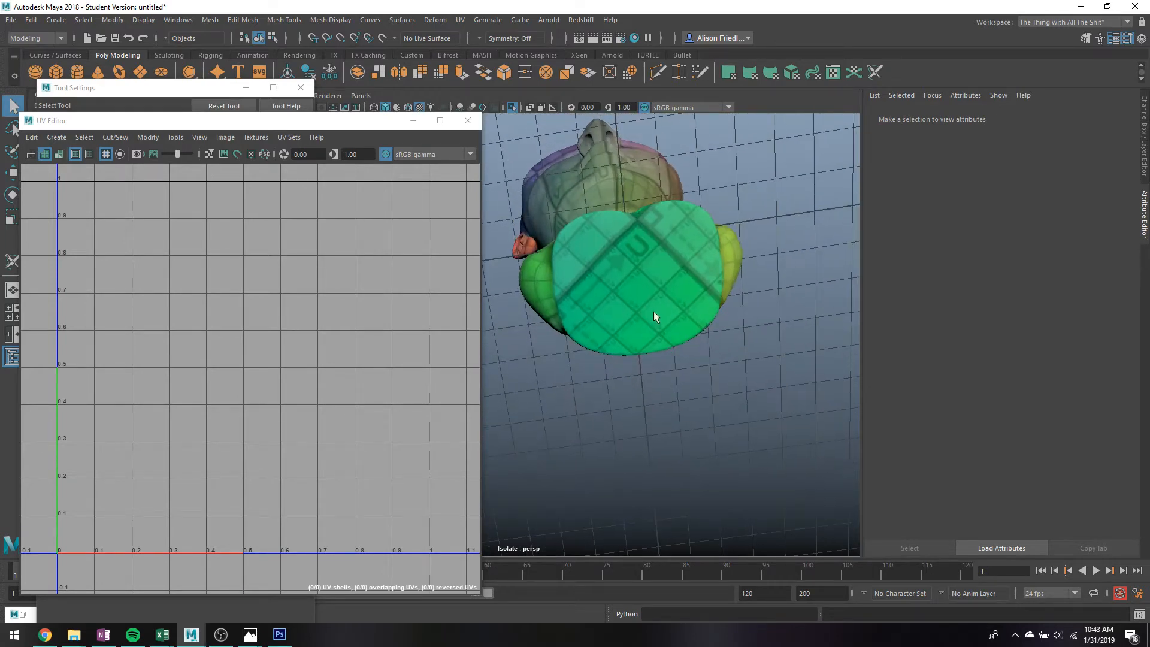
Enlarge the bust's flat base UV shell so its checkers come closer to the size of those on the neck and shoulders
click(646, 280)
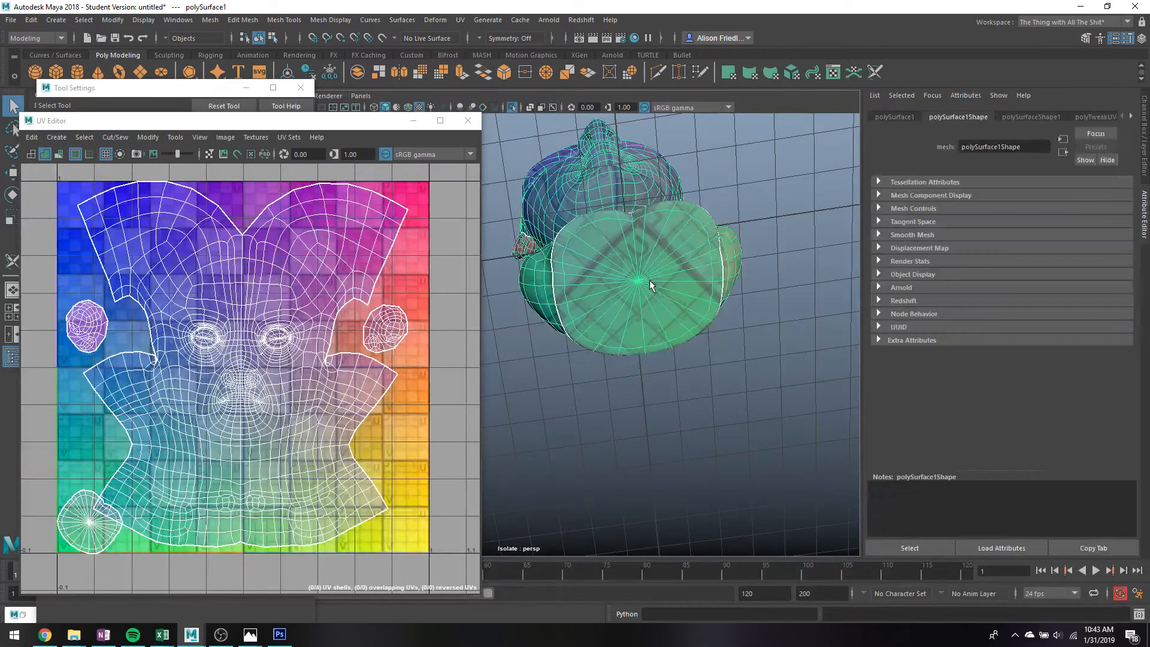
right_drag(88, 497, 50, 454)
click(87, 503)
key(r)
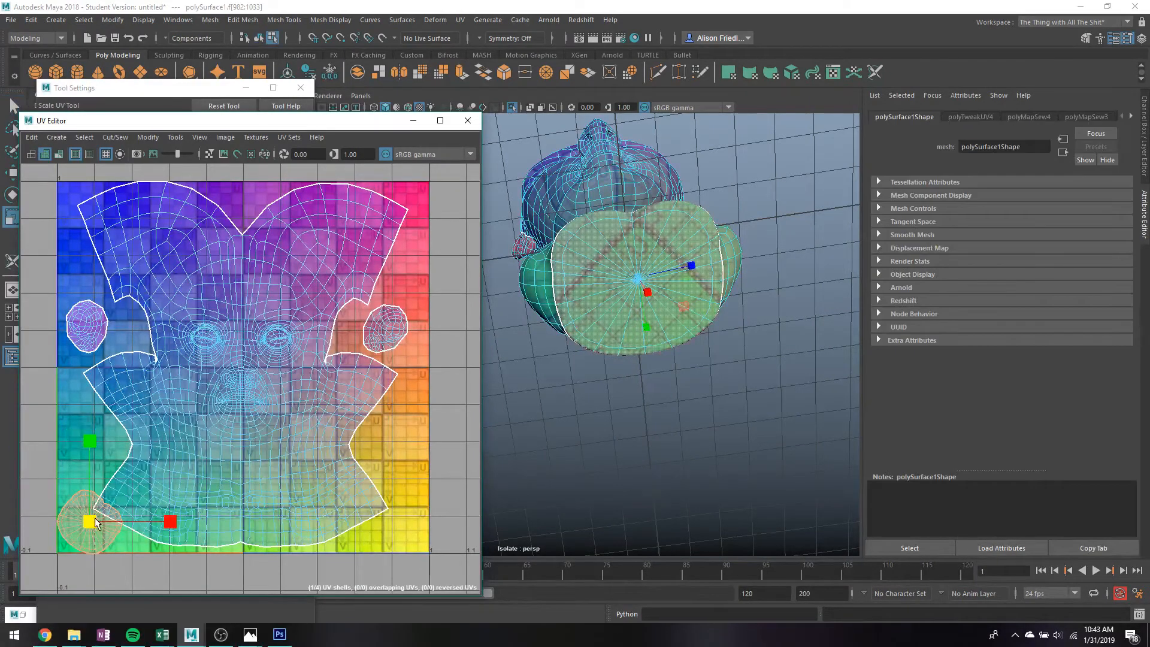
drag(96, 523, 120, 520)
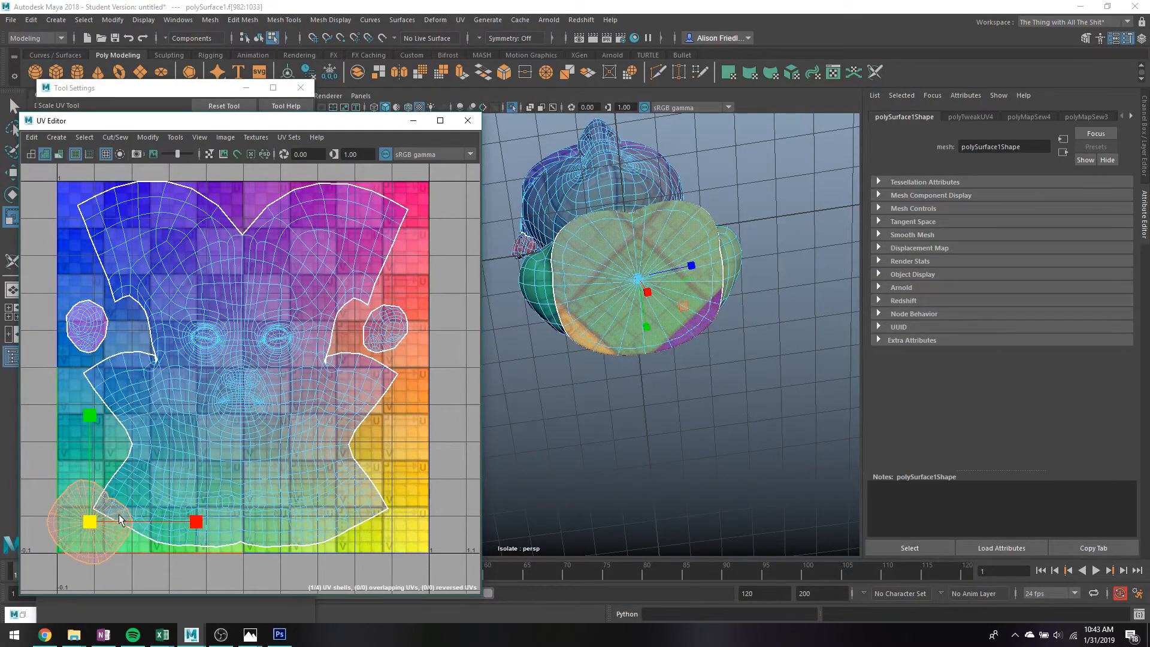
alt+drag(783, 329, 600, 335)
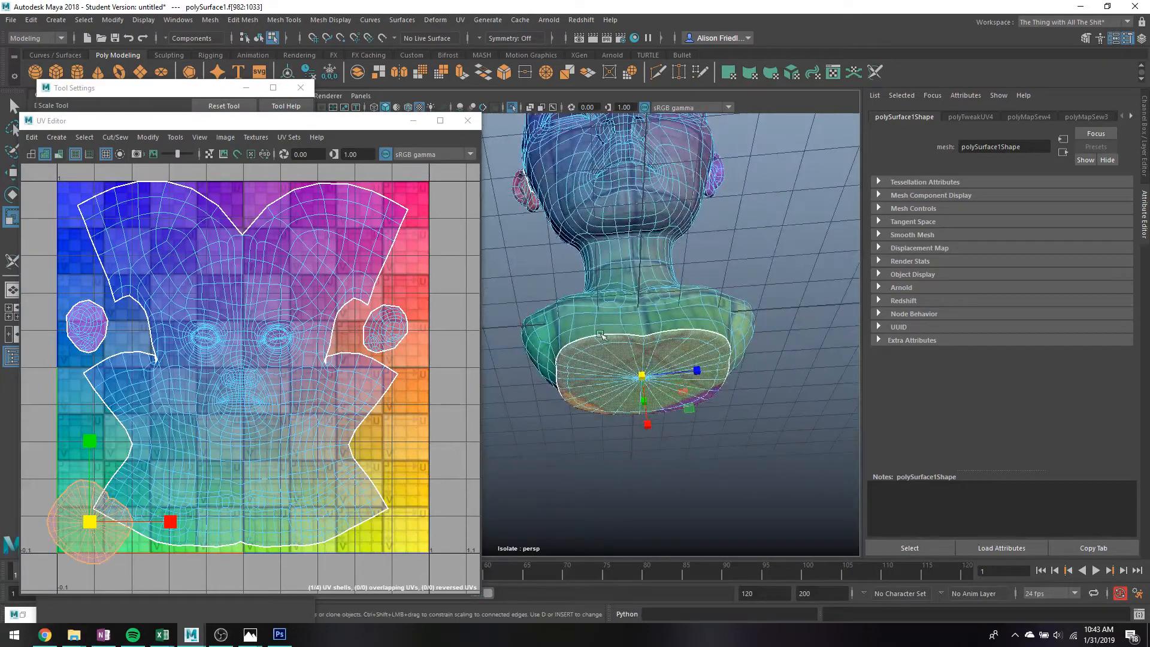
Move the base UV shell up into the gap beside the neck part of the main head shell
drag(96, 527, 79, 449)
key(w)
key(q)
key(w)
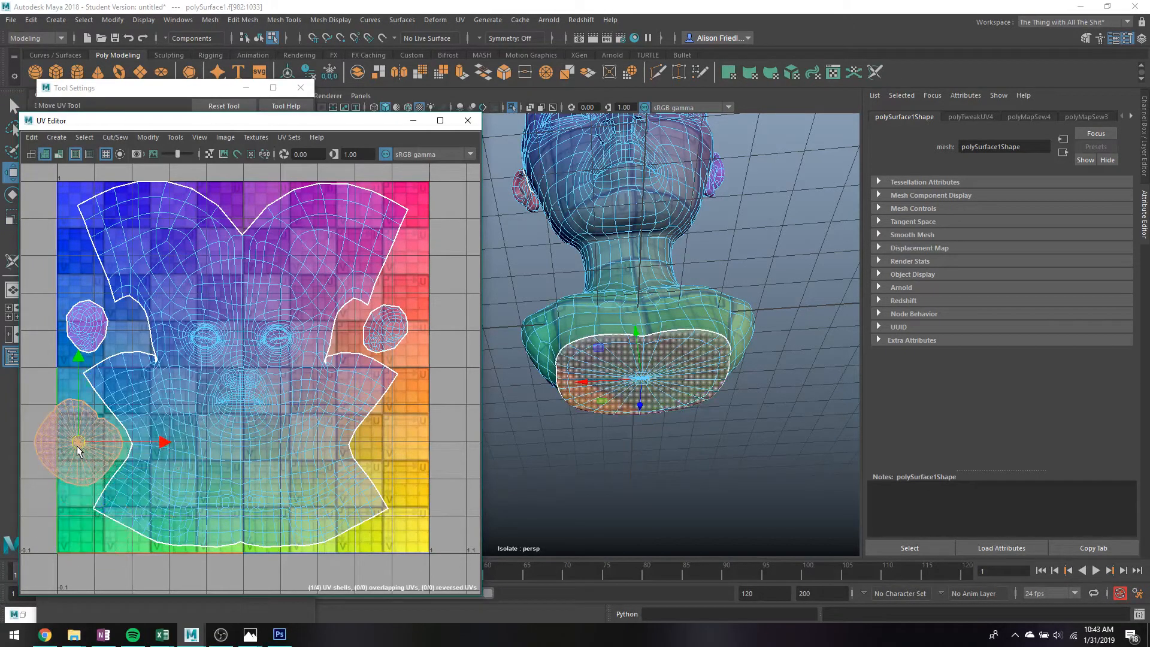
Shift all the UV shells together sideways until the base shell lies inside the 0 to 1 square
key(q)
drag(31, 236, 418, 521)
key(w)
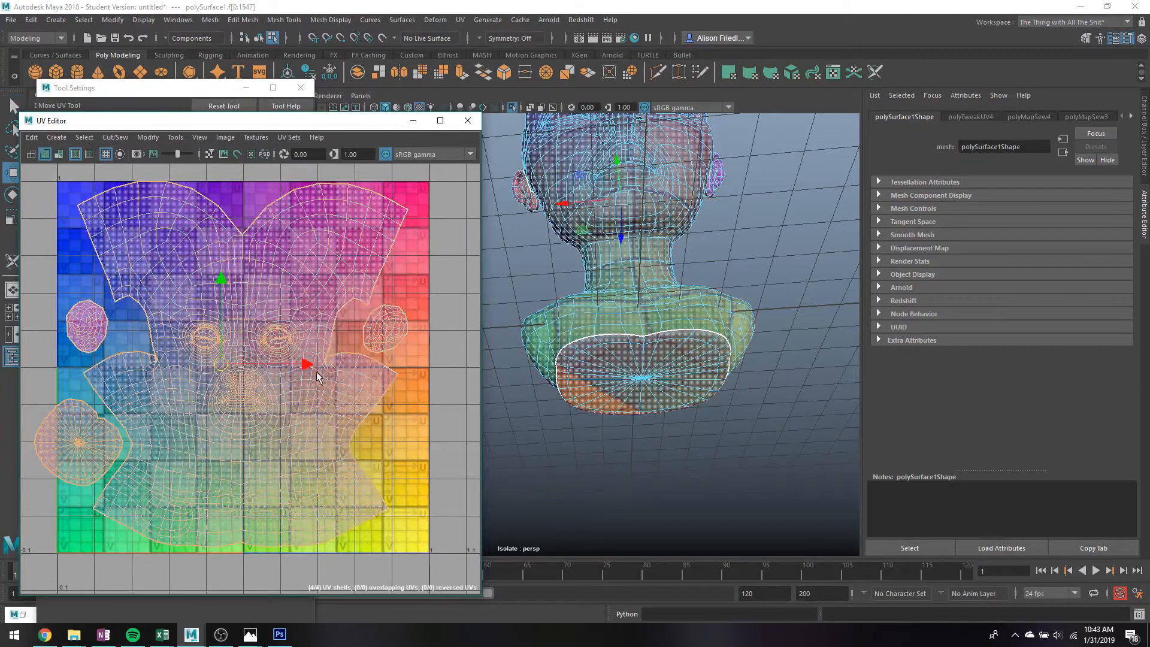
drag(306, 365, 327, 363)
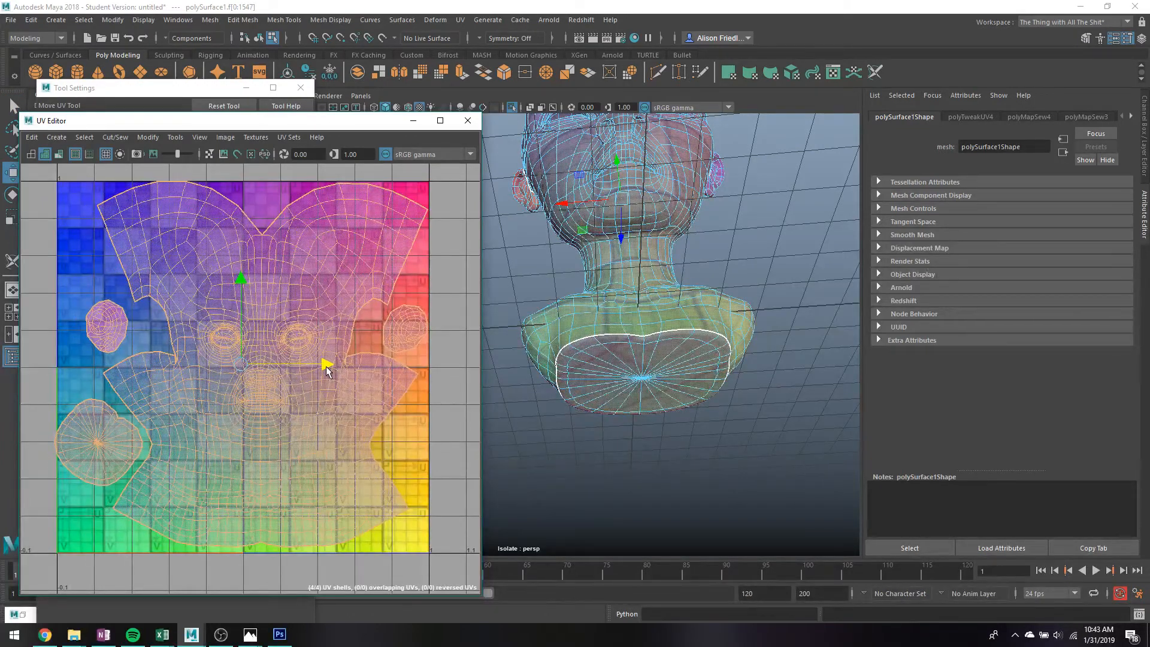
Nudge the base UV shell slightly inward, away from the edge of the 0 to 1 square
key(q)
click(97, 442)
key(r)
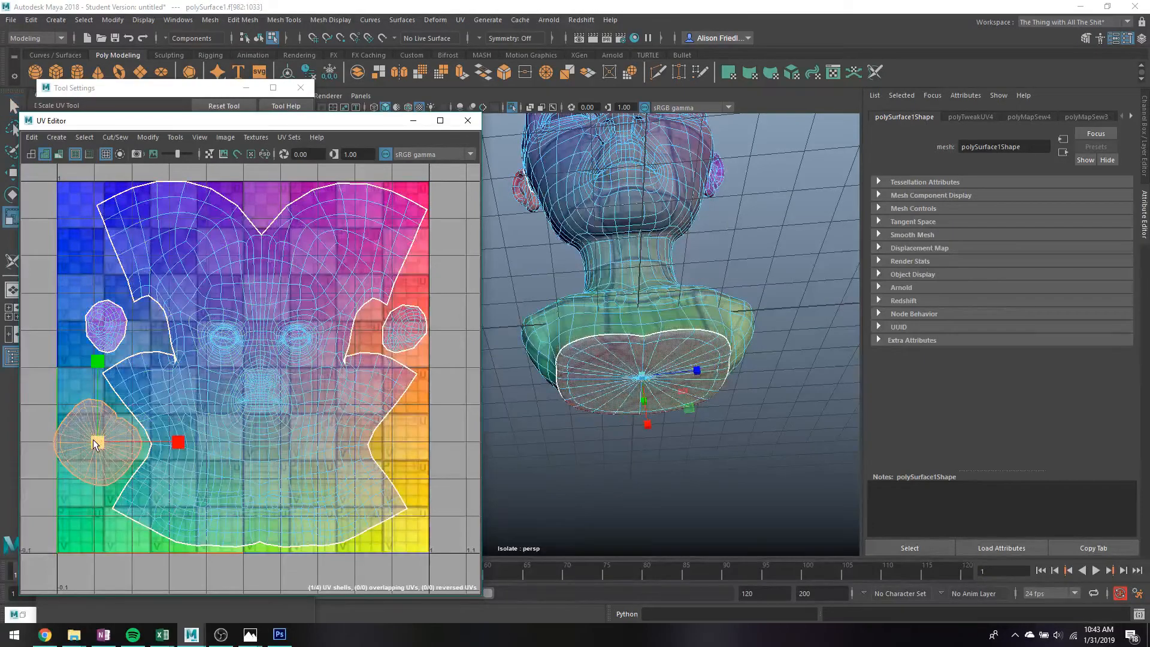
key(w)
drag(128, 443, 134, 444)
Shift all four UV shells slightly downward so the head shell's upper edge clears the border of the UV square
drag(76, 214, 422, 592)
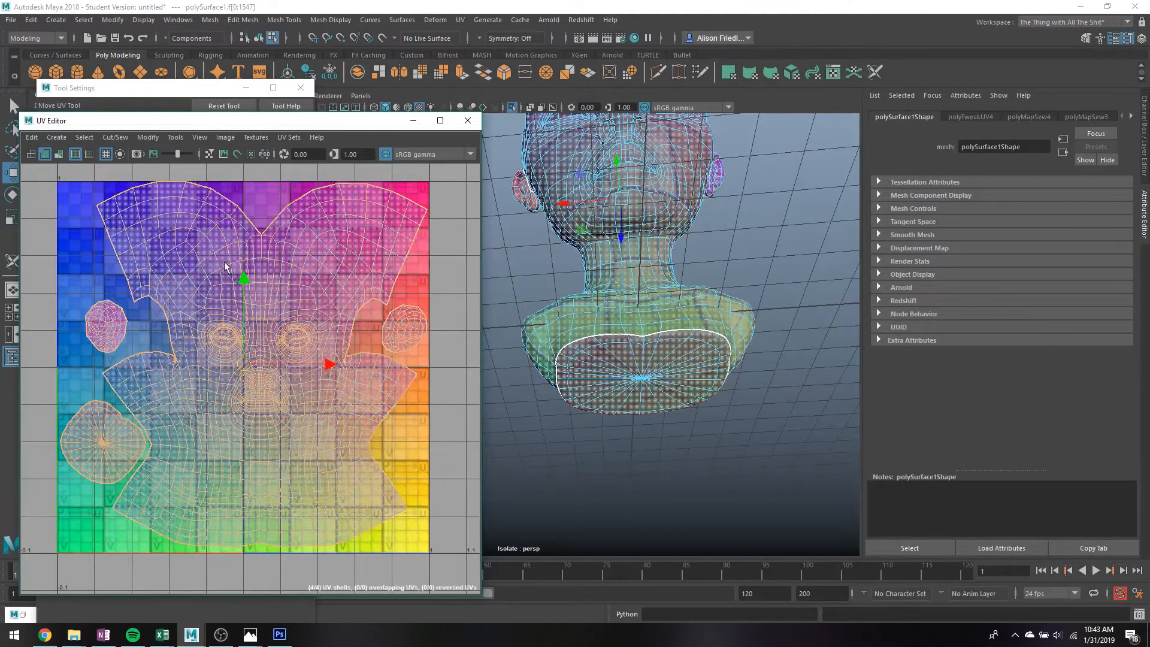
drag(241, 280, 236, 284)
key(q)
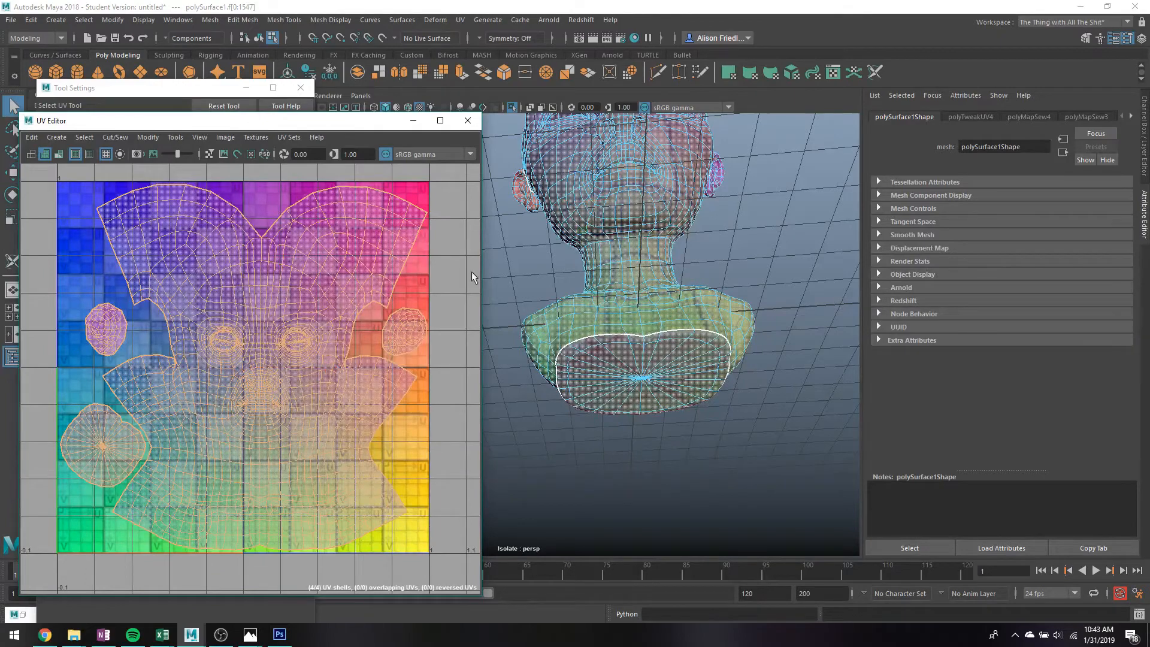
Return to object selection and examine the checker pattern on the bust's face, neck and shoulders
key(F8)
click(762, 224)
alt+drag(762, 224, 703, 349)
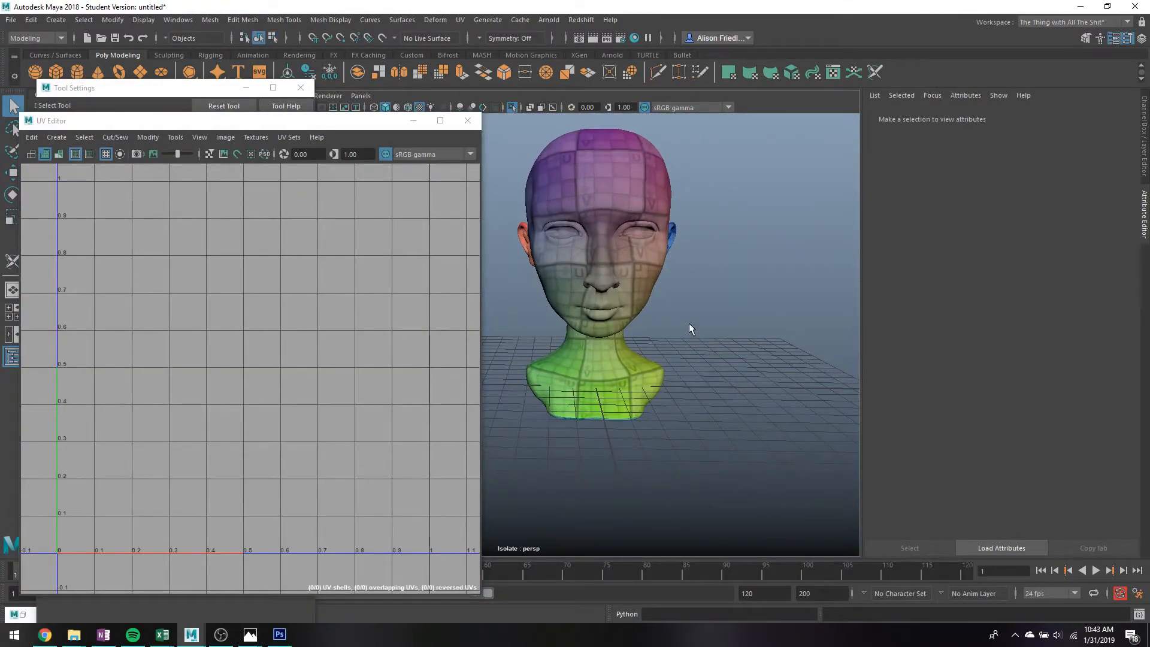
key(super)
scroll(689, 323, up, 5)
key(super)
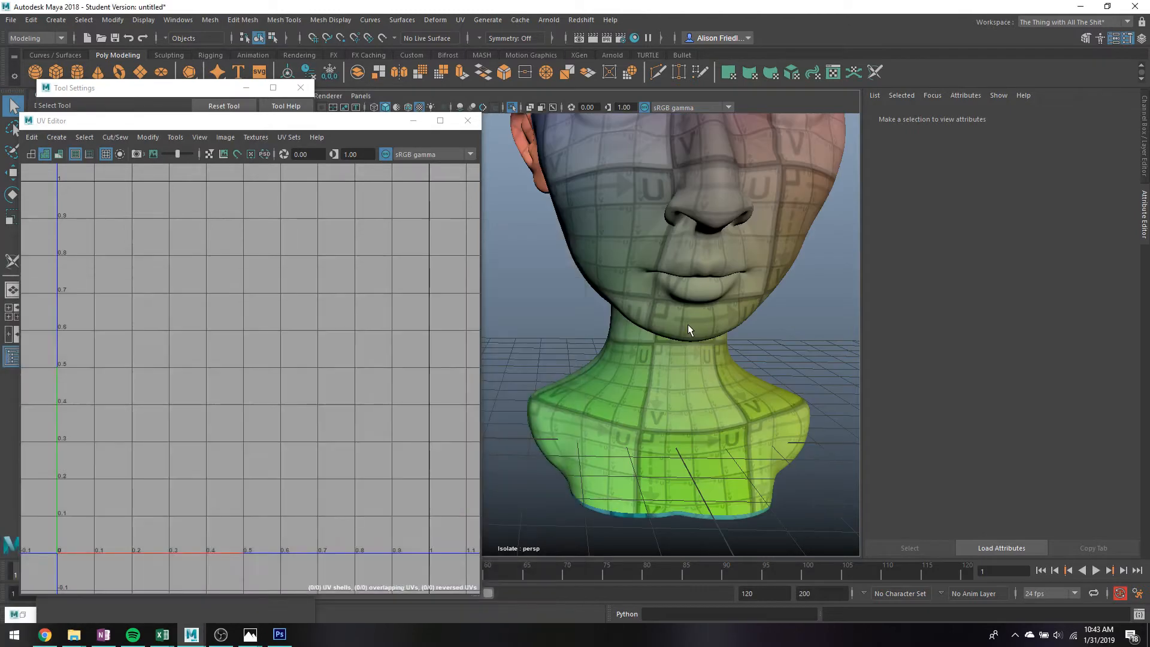
Save the scene as selfCaric_UVs in the project's scenes folder, accepting the student version notice
key(ctrl+s)
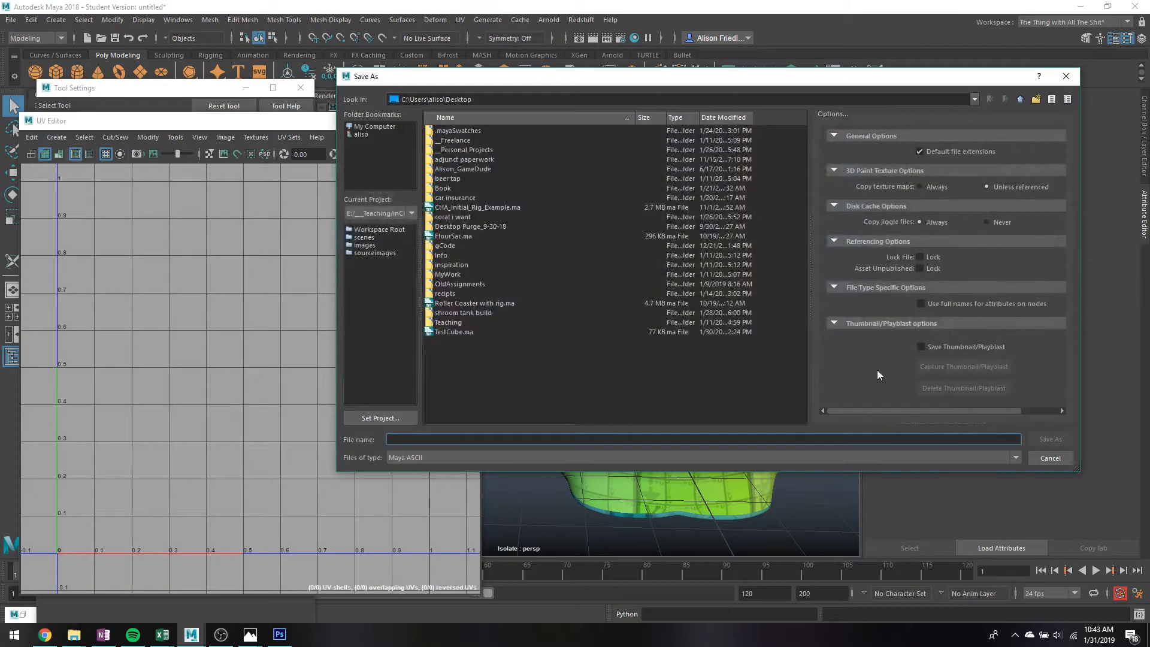
click(381, 238)
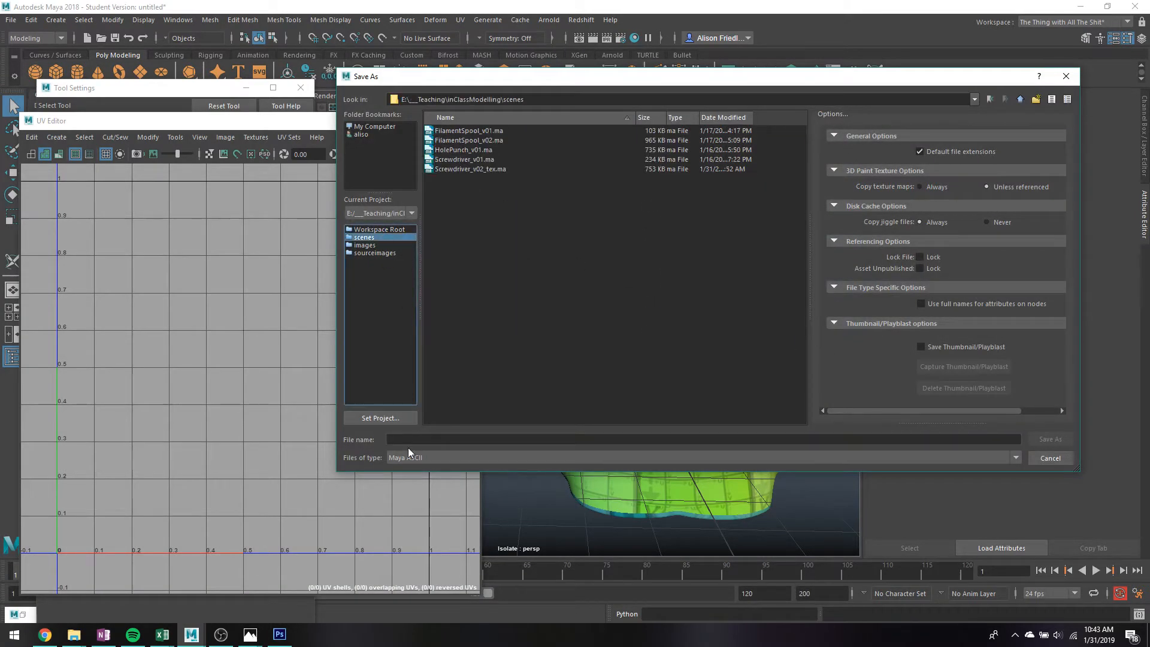
text(selfC)
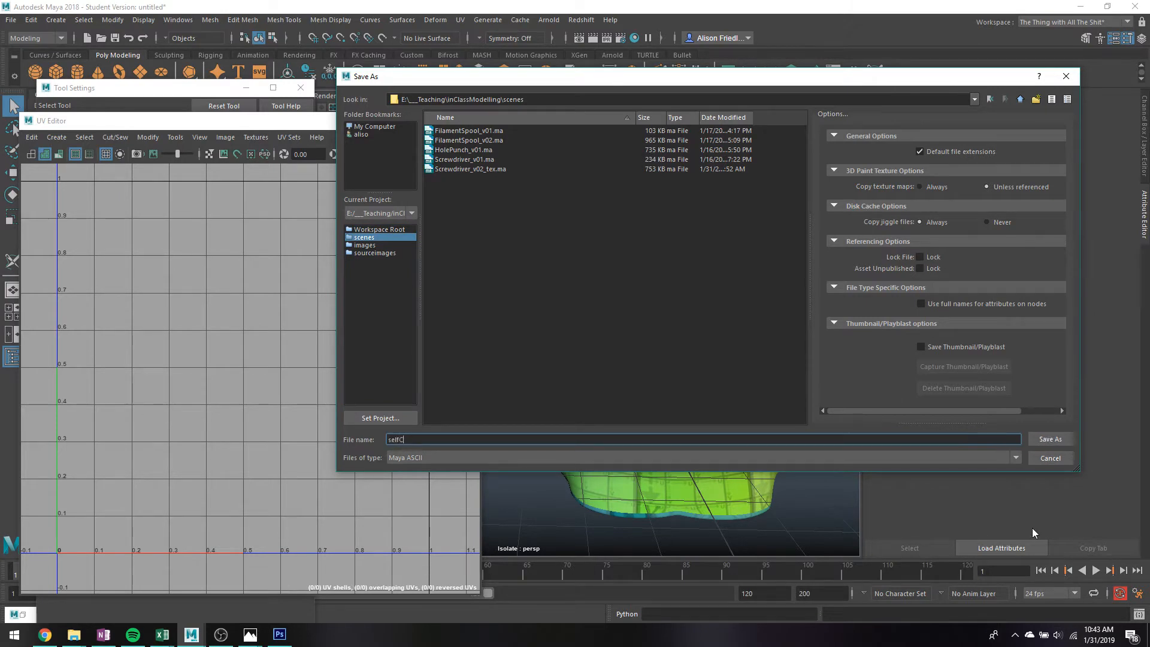
text(aric_UVs)
key(Return)
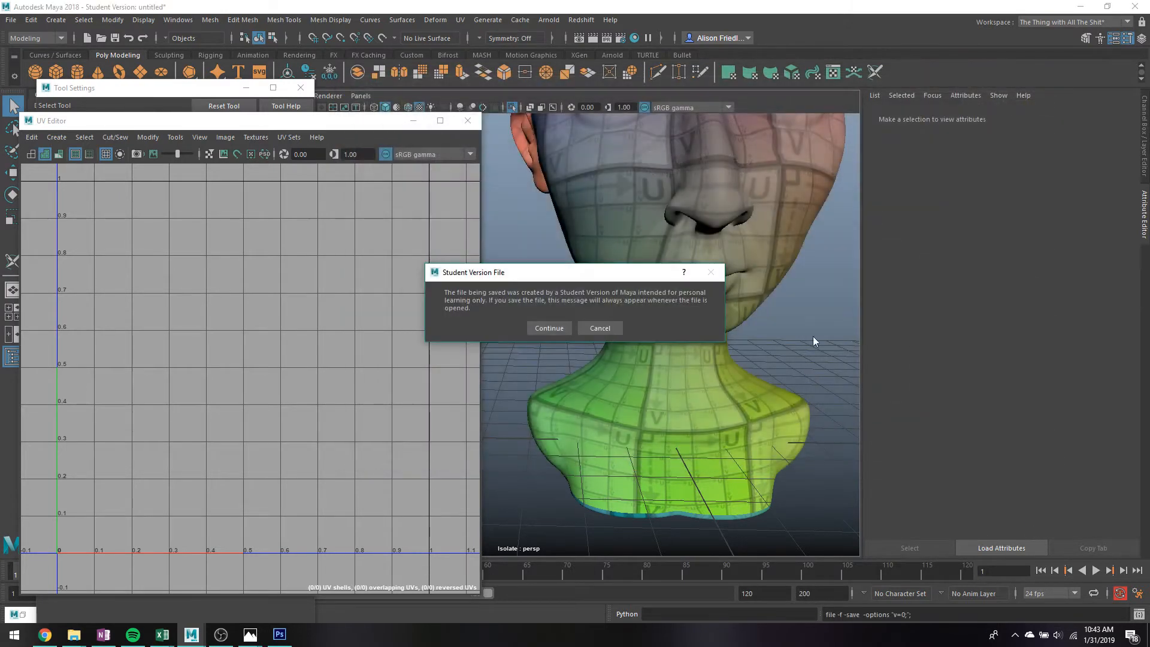
key(Return)
Delete the bust, leave isolation, then isolate and frame the caricature head mesh with its hair
click(662, 249)
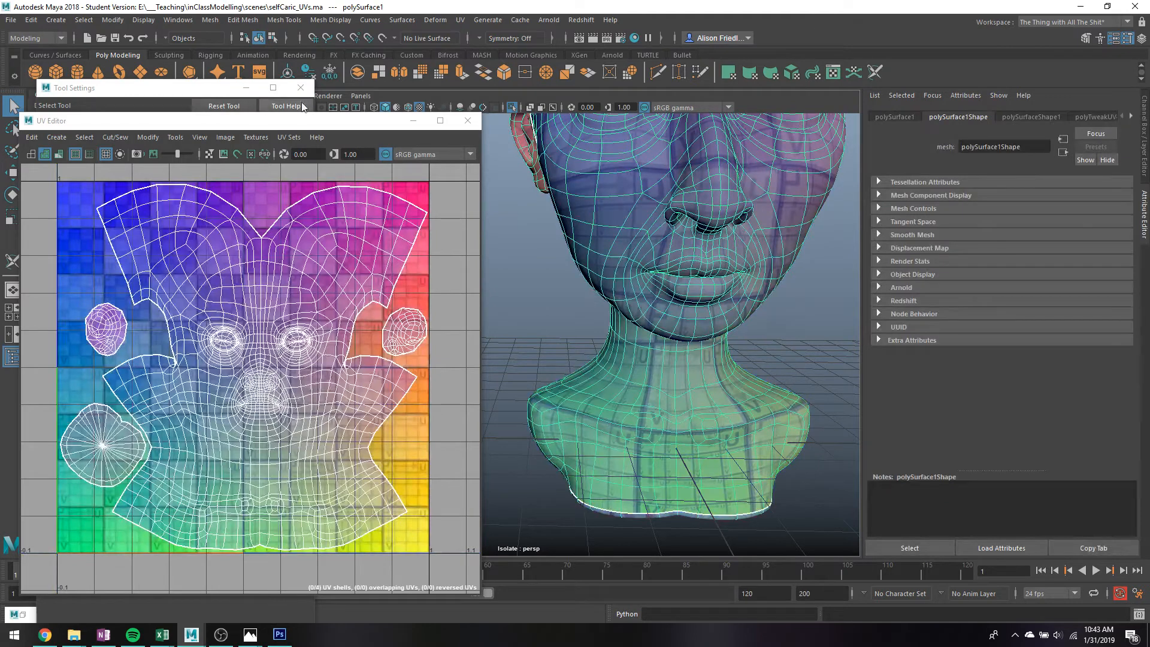
key(Delete)
key(ctrl+1)
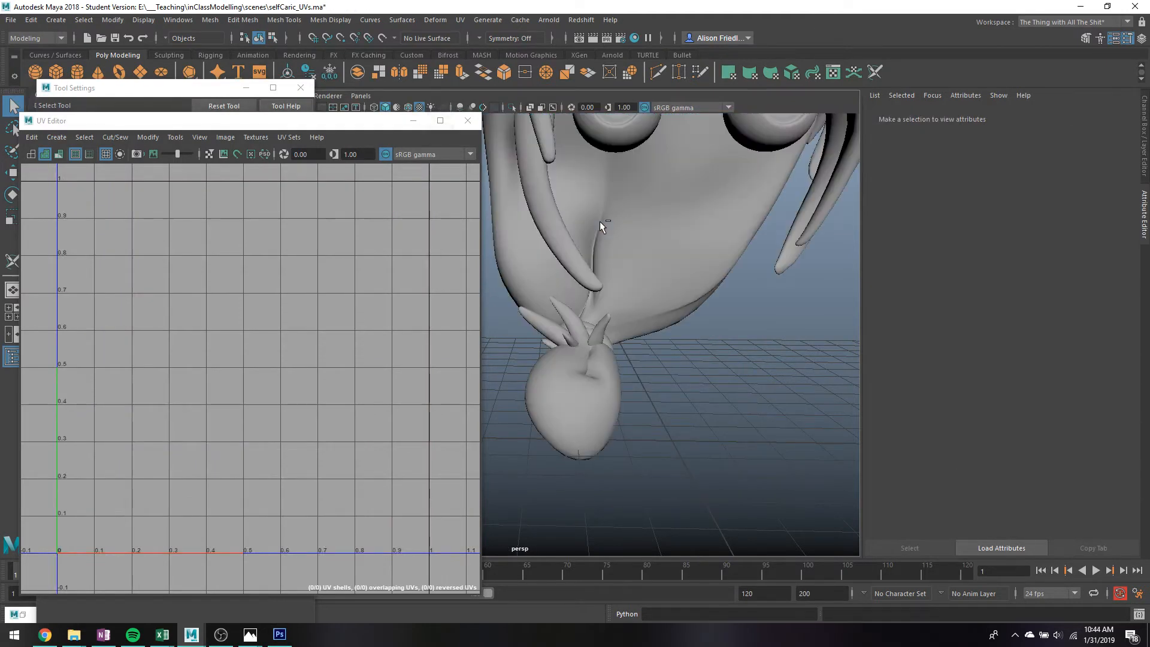
click(634, 221)
key(ctrl+1)
key(f)
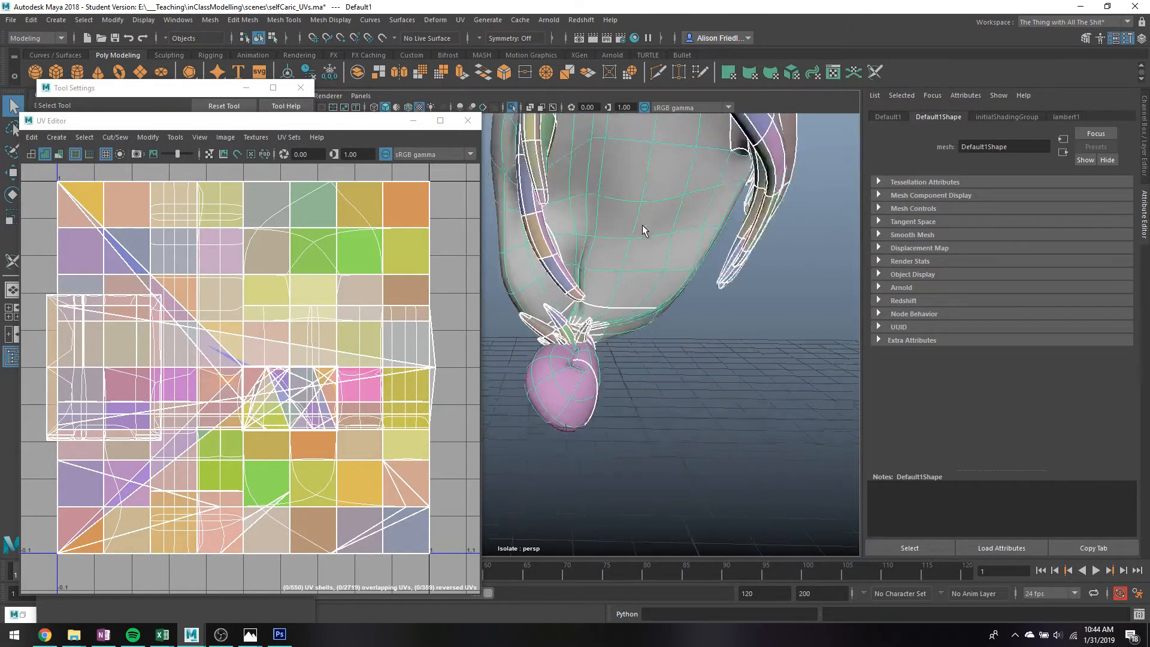
Assign the existing lambert2 checker material to the caricature head mesh
alt+middle_drag(622, 241, 636, 290)
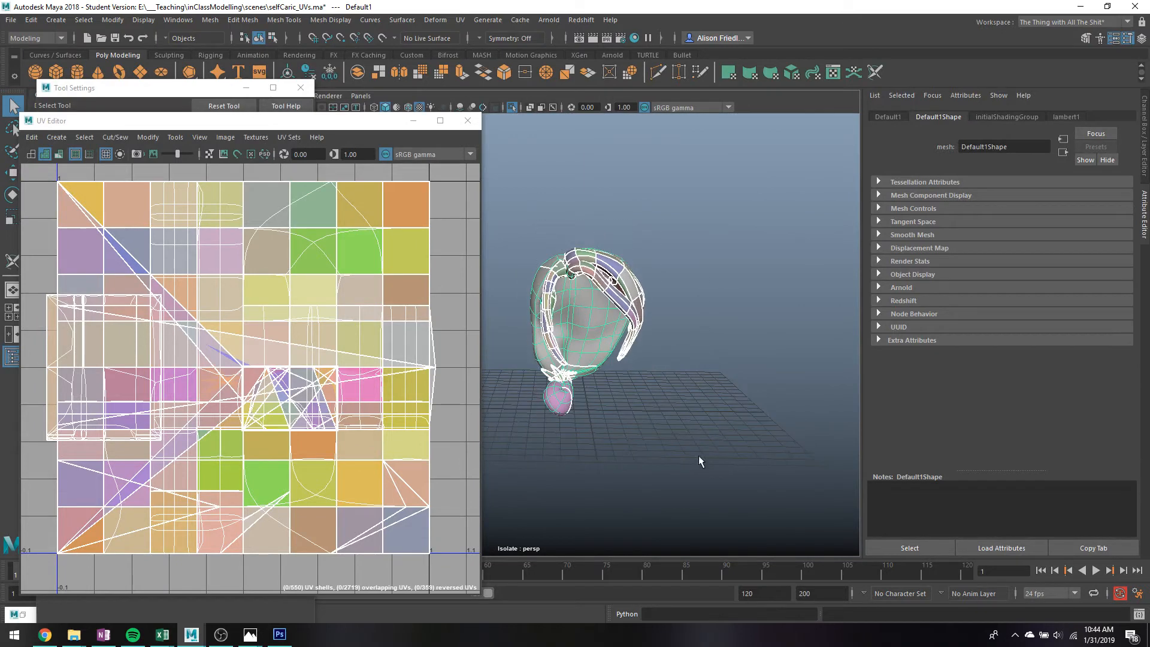
right_click(590, 290)
mouse_move(632, 623)
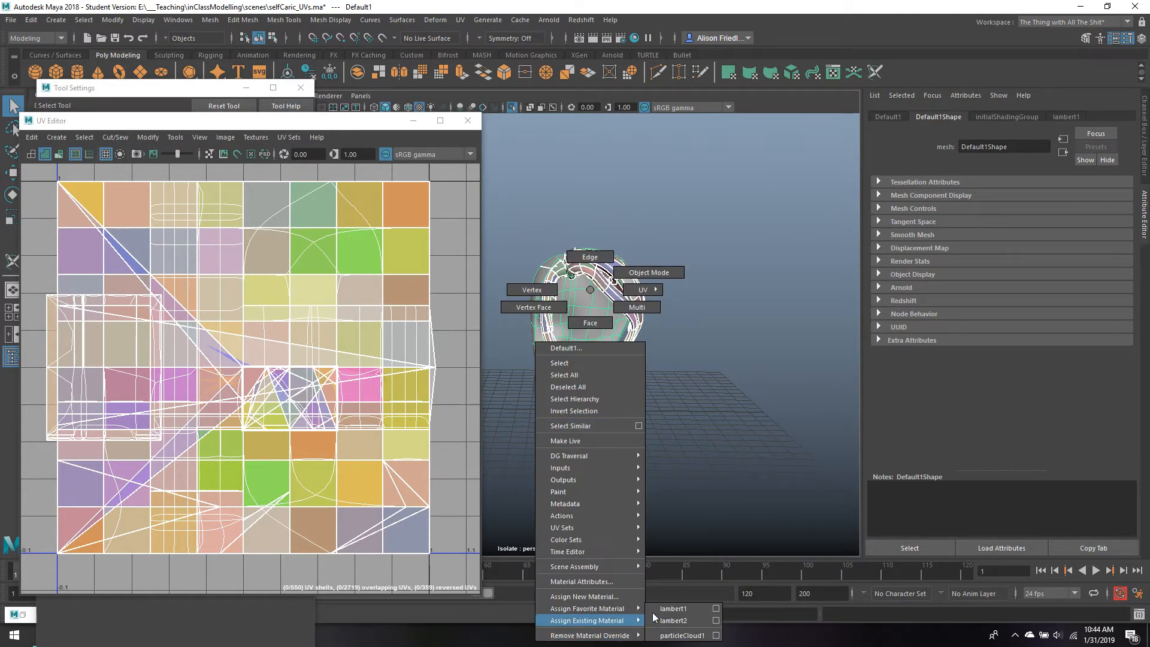
click(673, 620)
click(682, 364)
scroll(628, 351, up, 6)
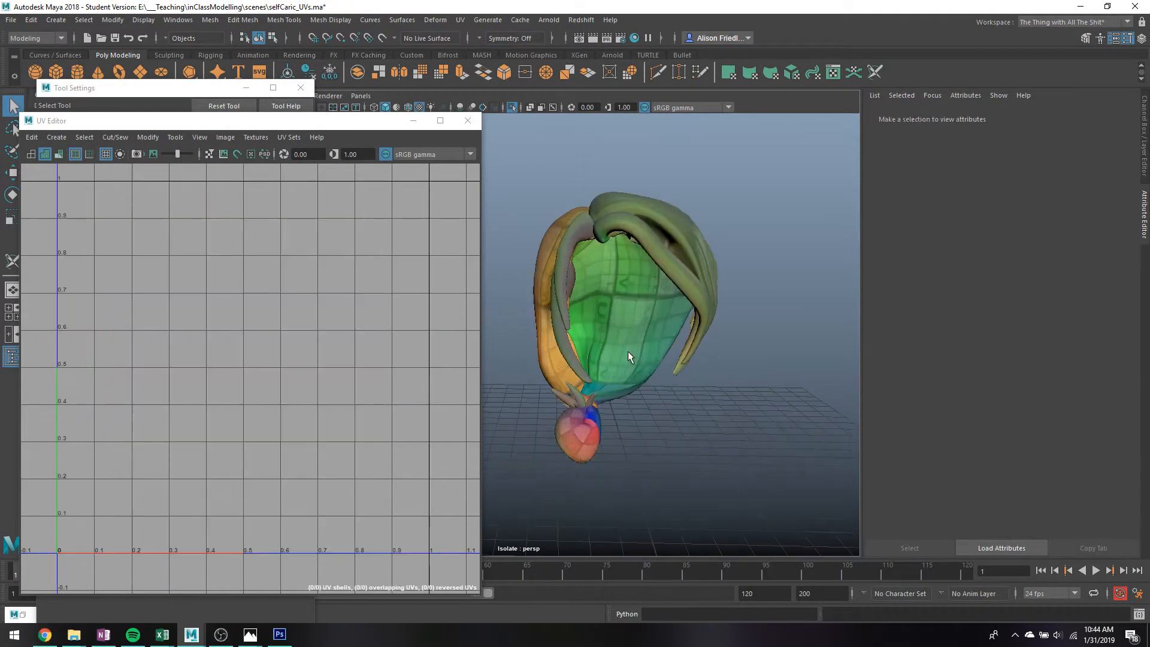
Separate the combined caricature head and hair mesh into individual objects
alt+drag(659, 240, 792, 297)
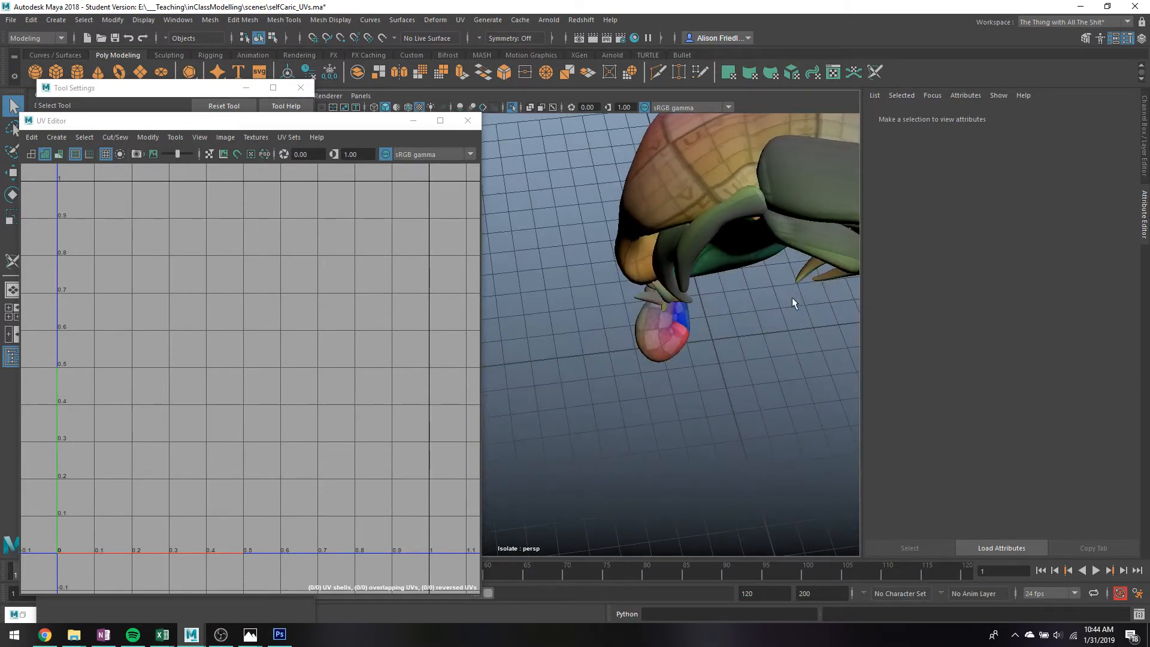
alt+drag(746, 212, 749, 325)
alt+middle_drag(749, 326, 933, 384)
click(654, 315)
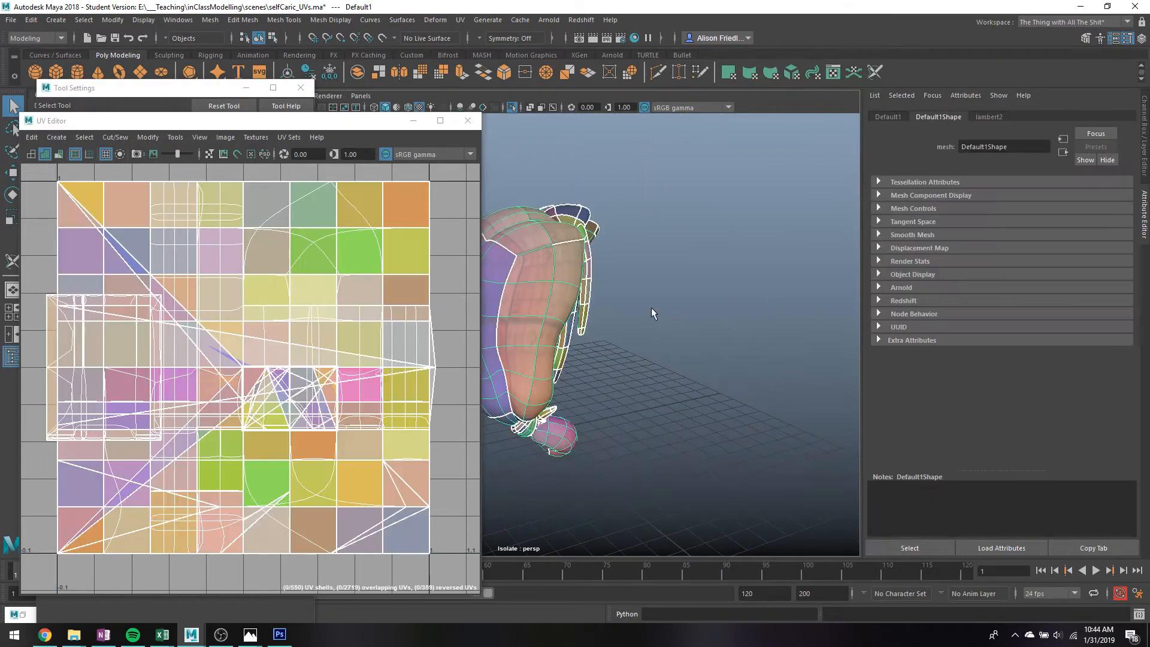
alt+drag(585, 295, 725, 295)
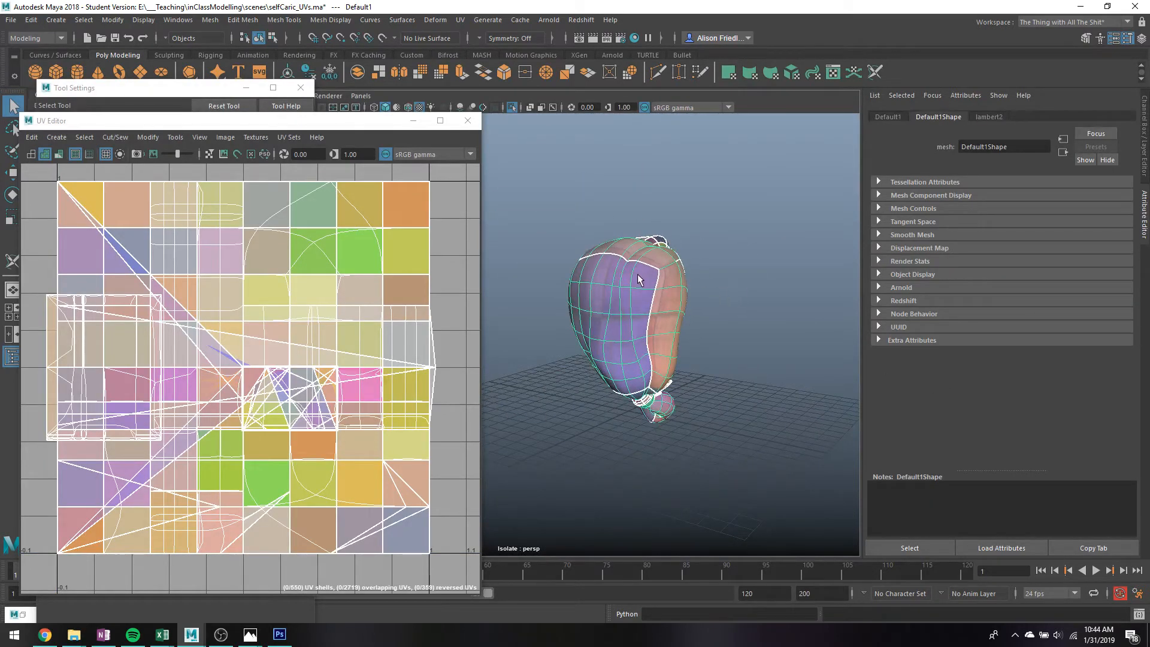
alt+drag(638, 279, 669, 274)
click(210, 19)
click(240, 68)
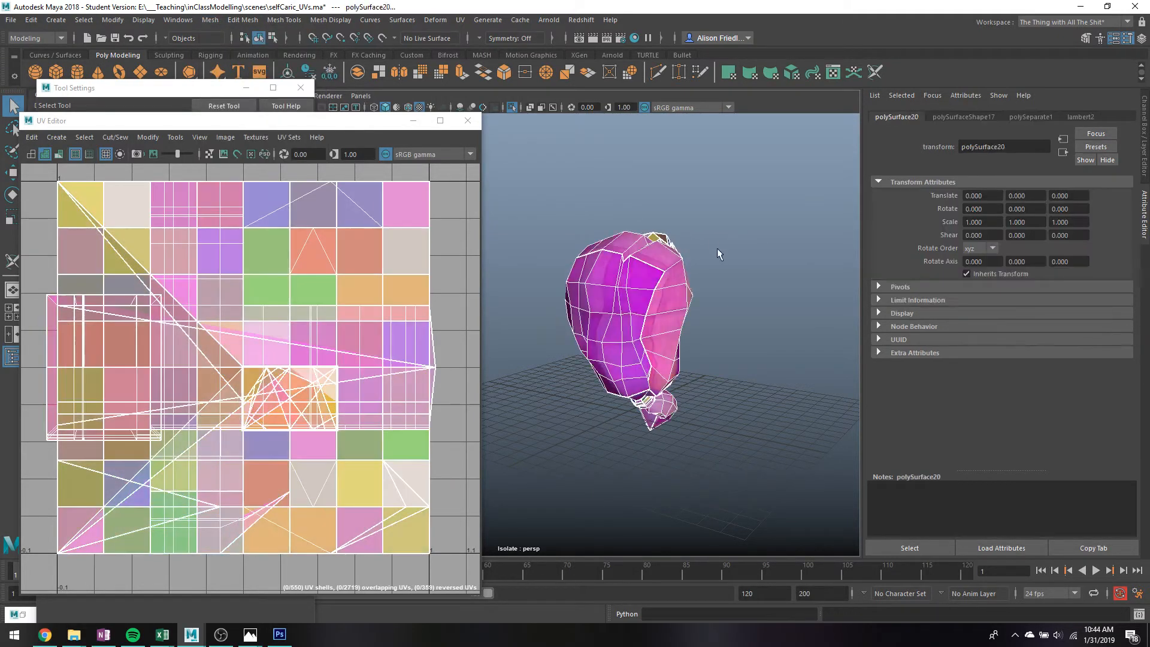
Compare the separated head piece with and without smooth preview and leave the smooth preview on
click(683, 280)
key(3)
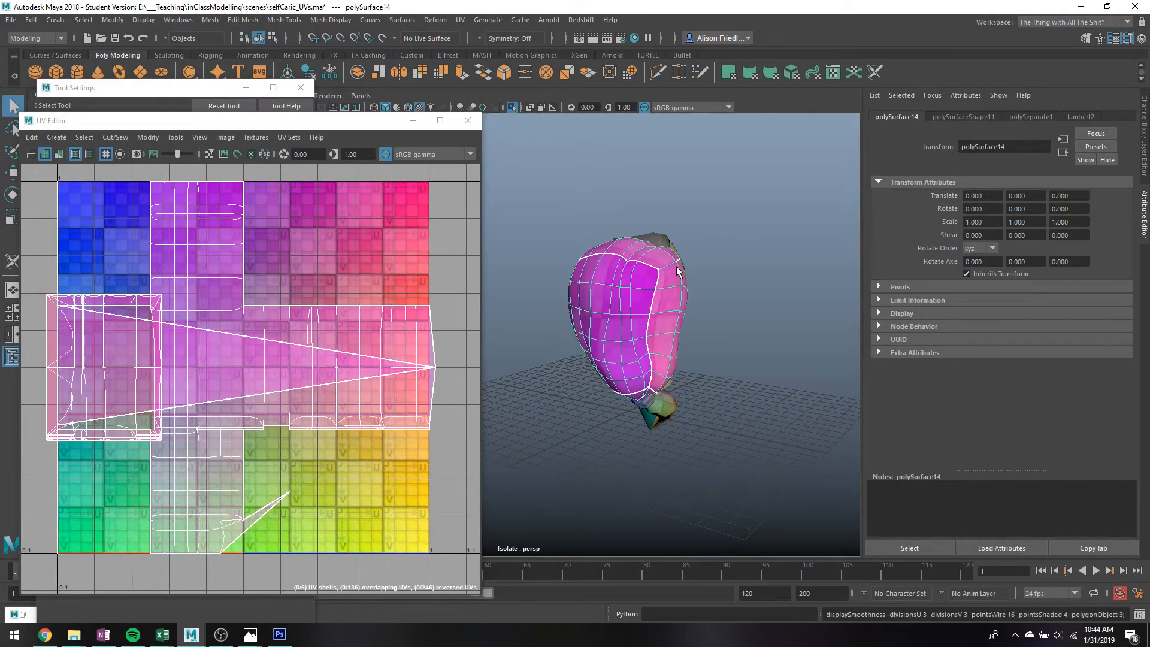
key(1)
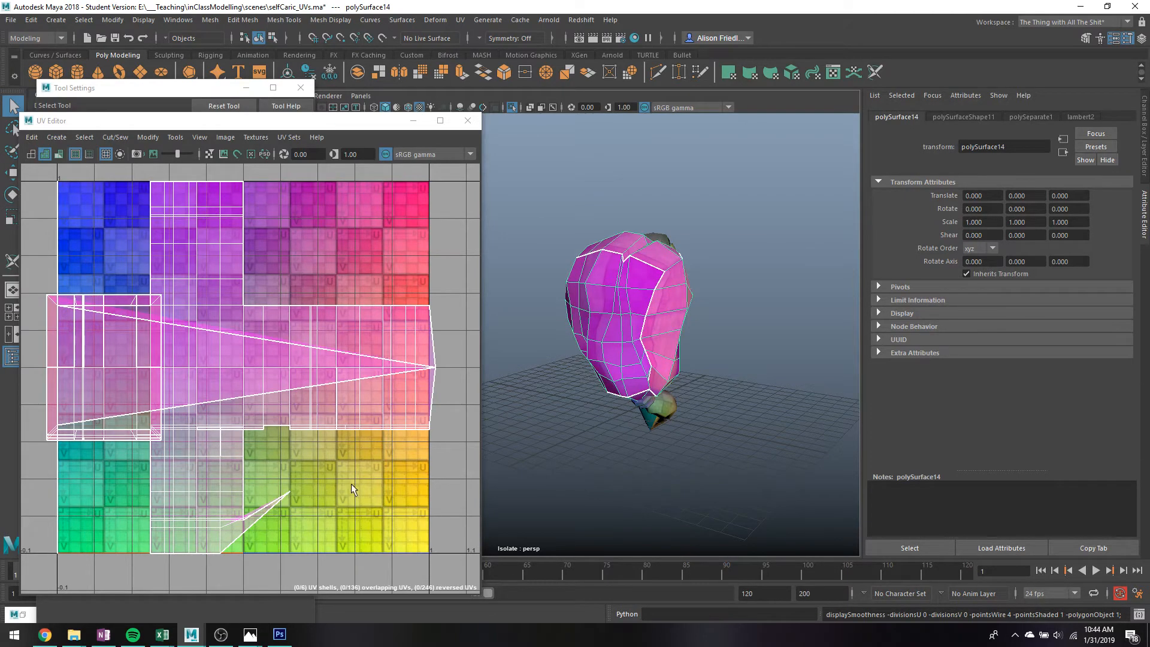
key(3)
Apply a planar UV projection to all the separated head and hair pieces
drag(581, 210, 824, 483)
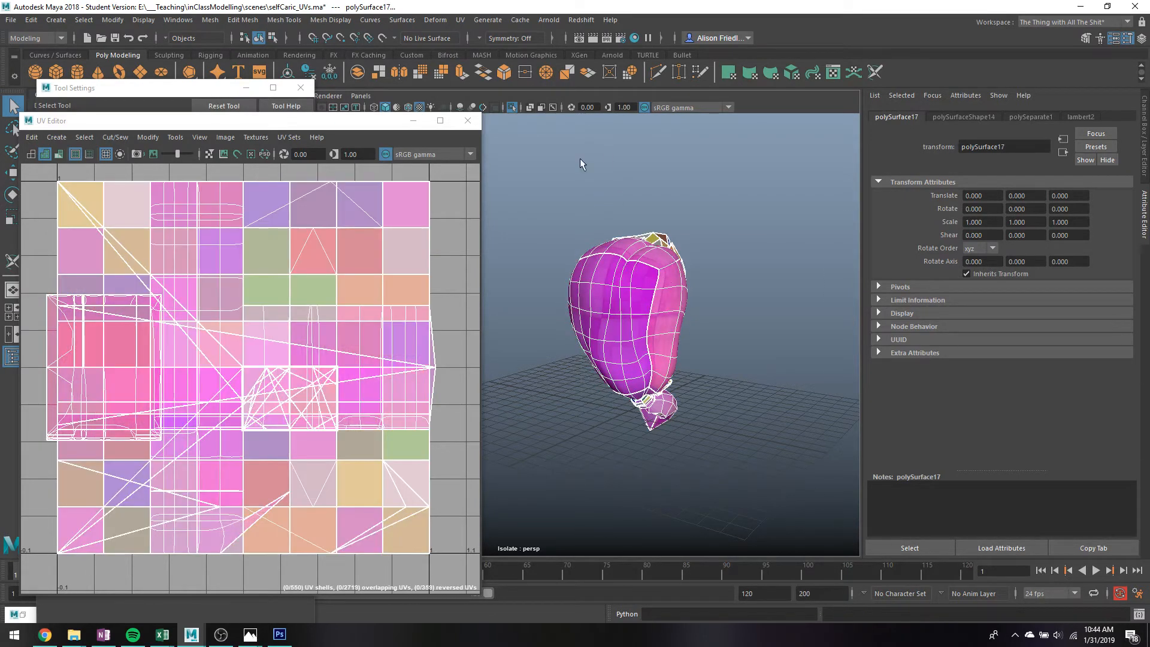
click(460, 19)
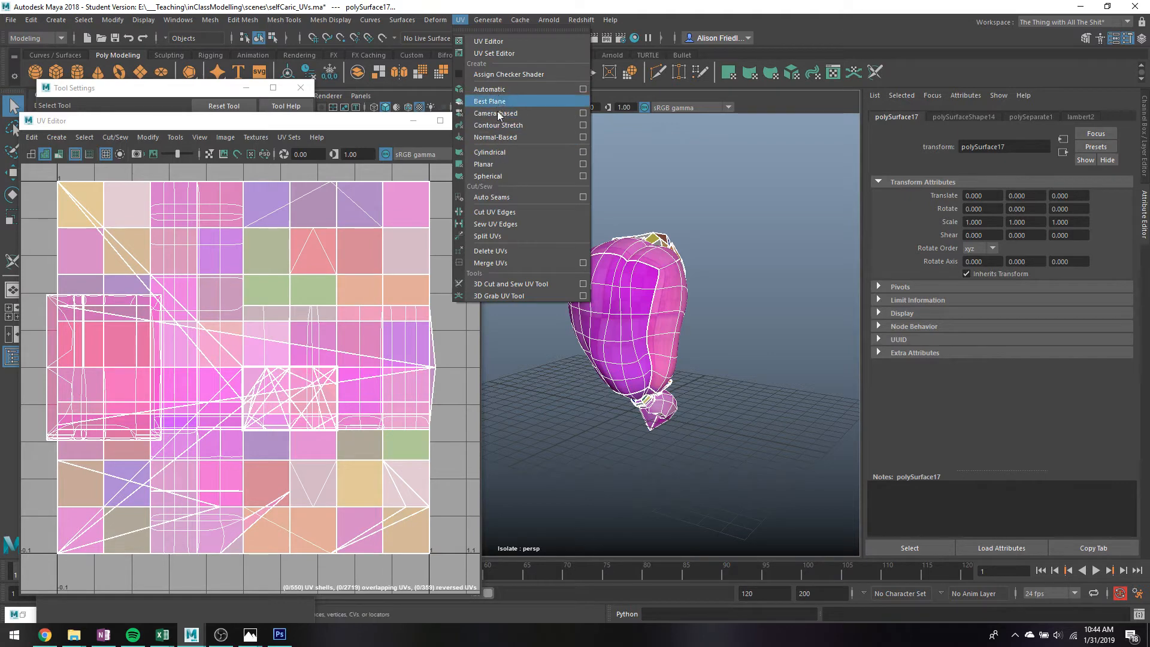
click(501, 163)
key(q)
Return to object selection, select the head piece alone and turn off isolation
click(644, 257)
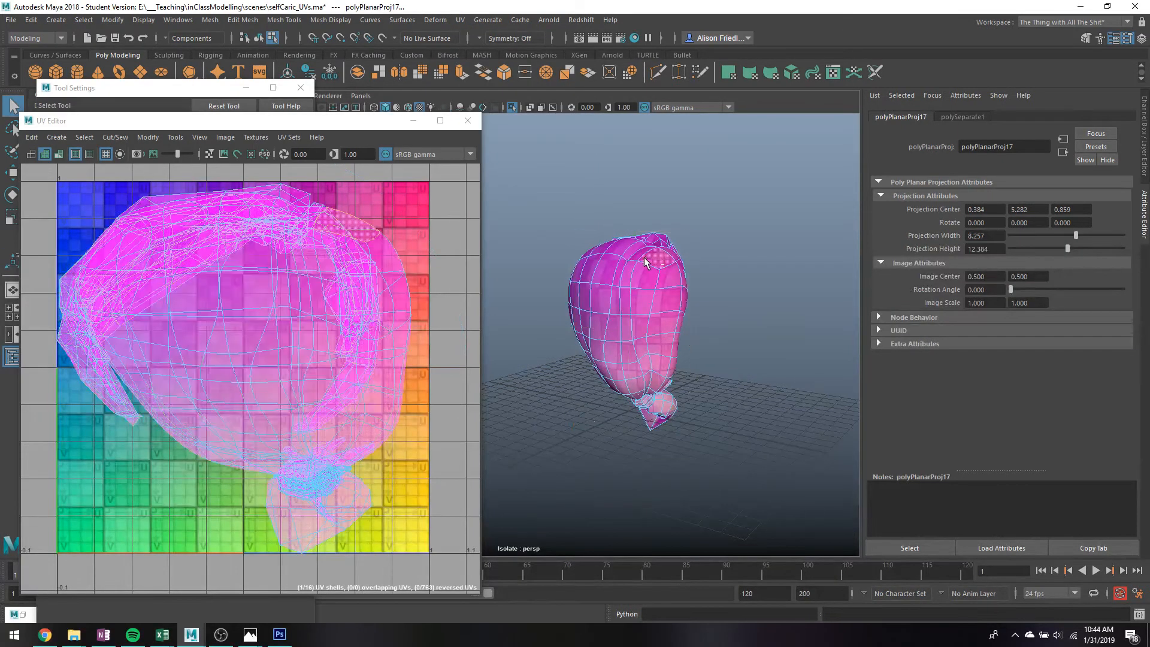
right_drag(644, 268, 663, 251)
key(ctrl+1)
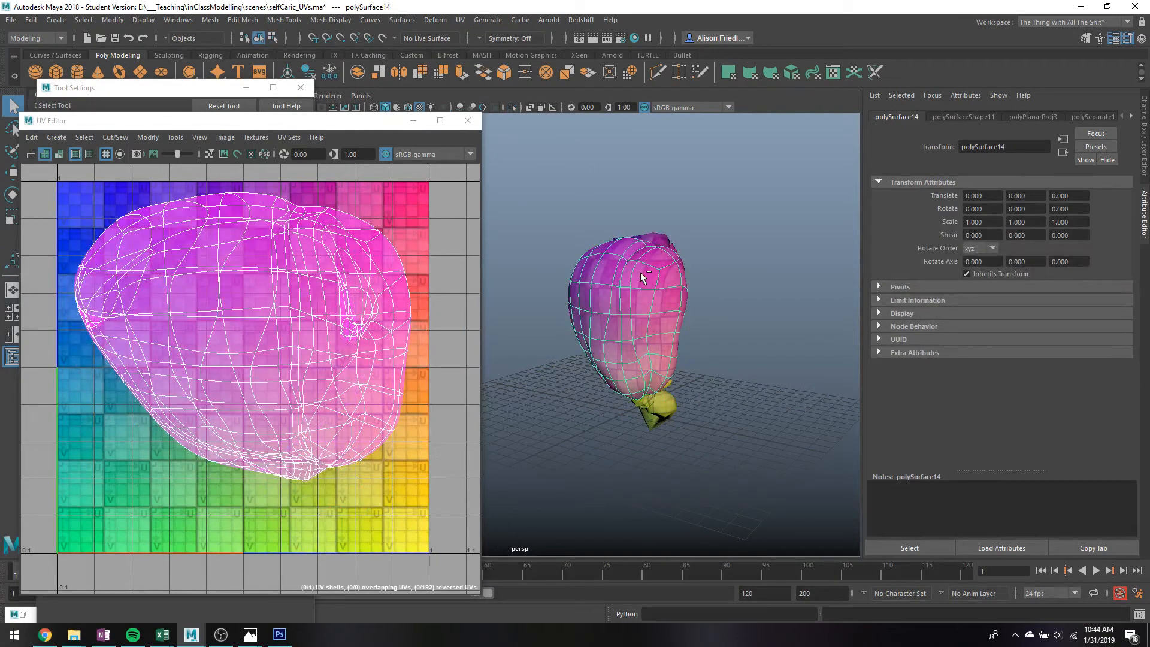
Cut a UV seam along the edge loop down the side of the caricature's face with the 3D Cut and Sew UV Tool
click(460, 19)
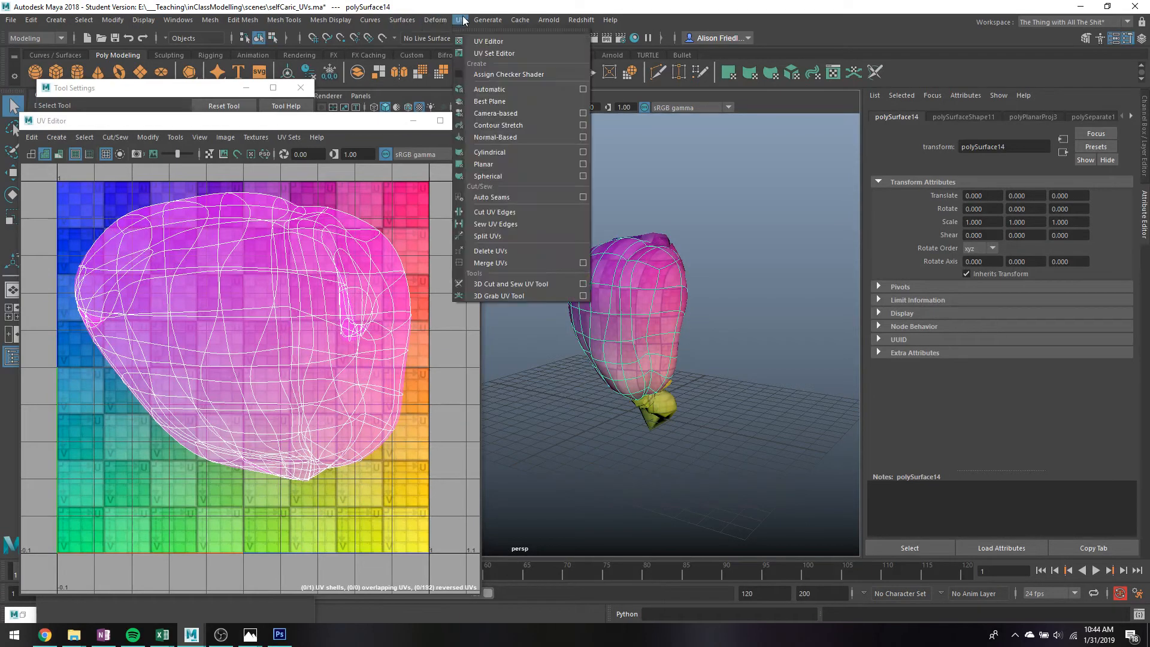
alt+drag(628, 287, 497, 286)
alt+middle_drag(497, 286, 715, 281)
scroll(715, 282, up, 3)
alt+drag(718, 286, 651, 267)
scroll(689, 277, up, 3)
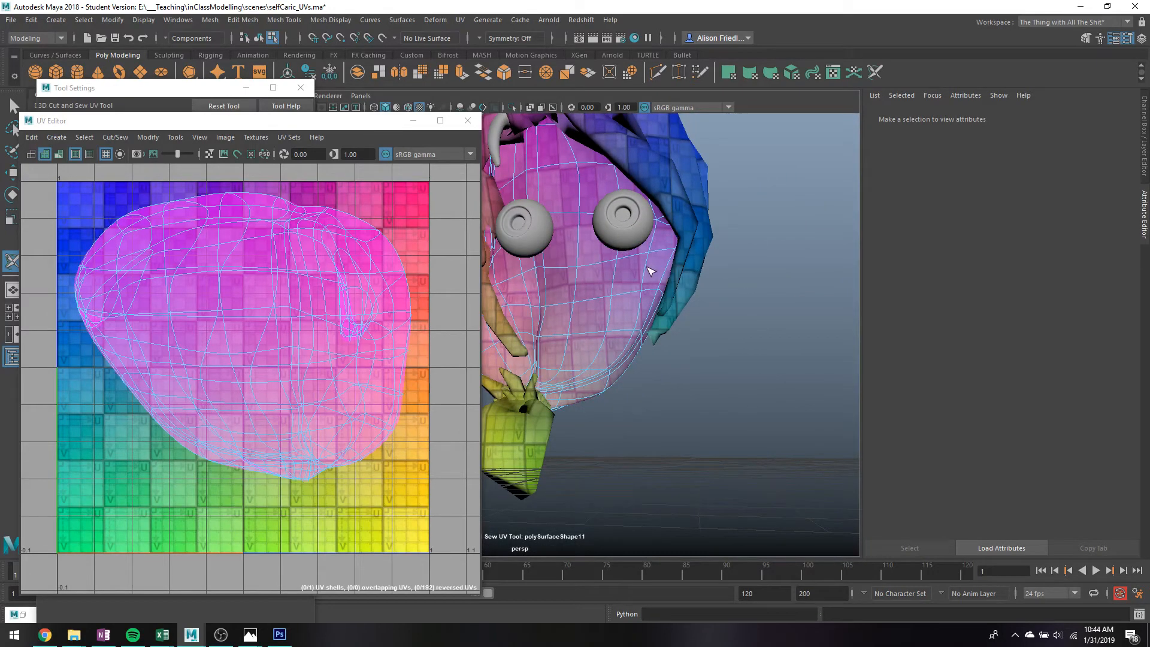
double_click(648, 275)
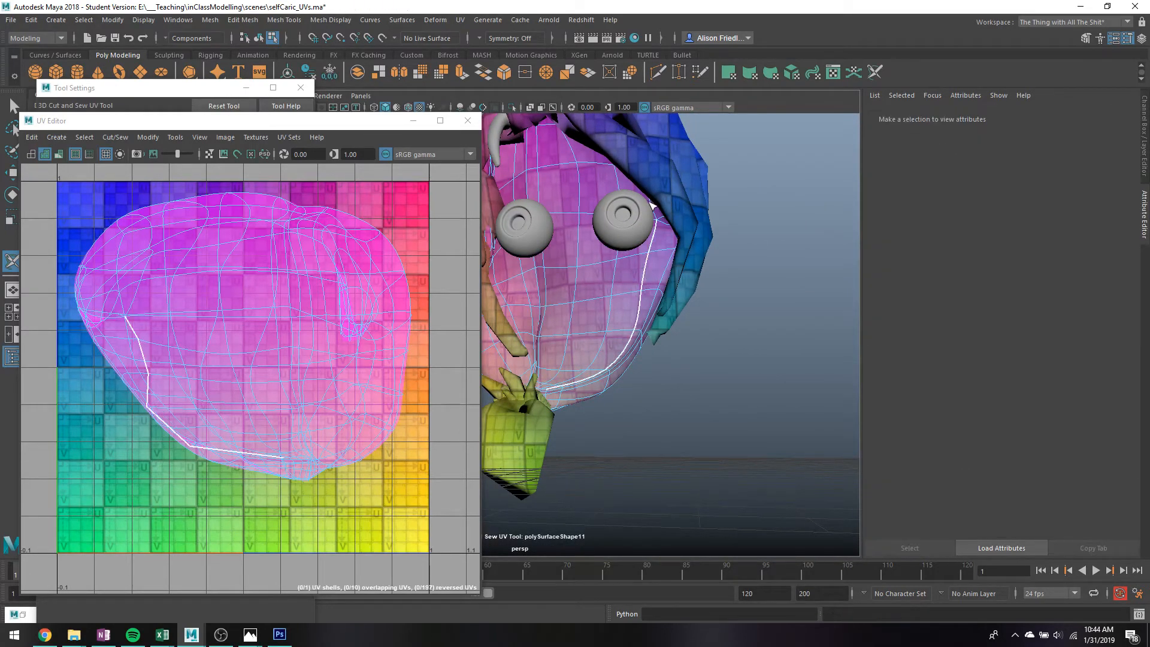
Extend the seam down the face's side up to the hairline, return to object selection and isolate the head piece
click(652, 206)
scroll(651, 240, down, 3)
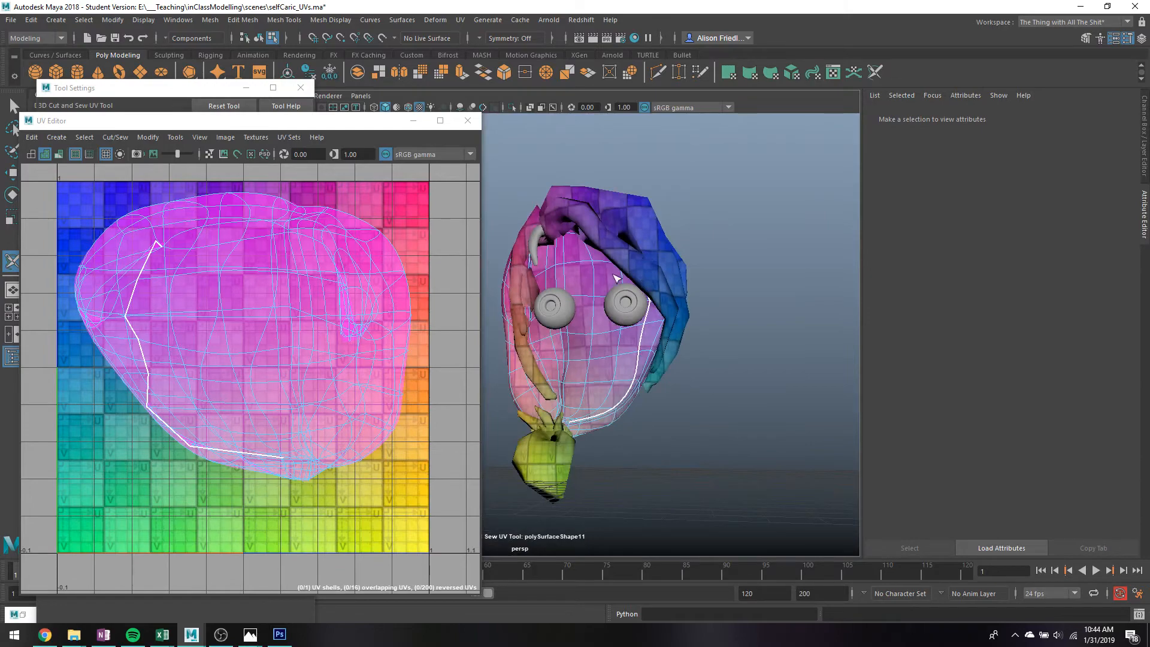
right_drag(616, 279, 596, 274)
key(ctrl+1)
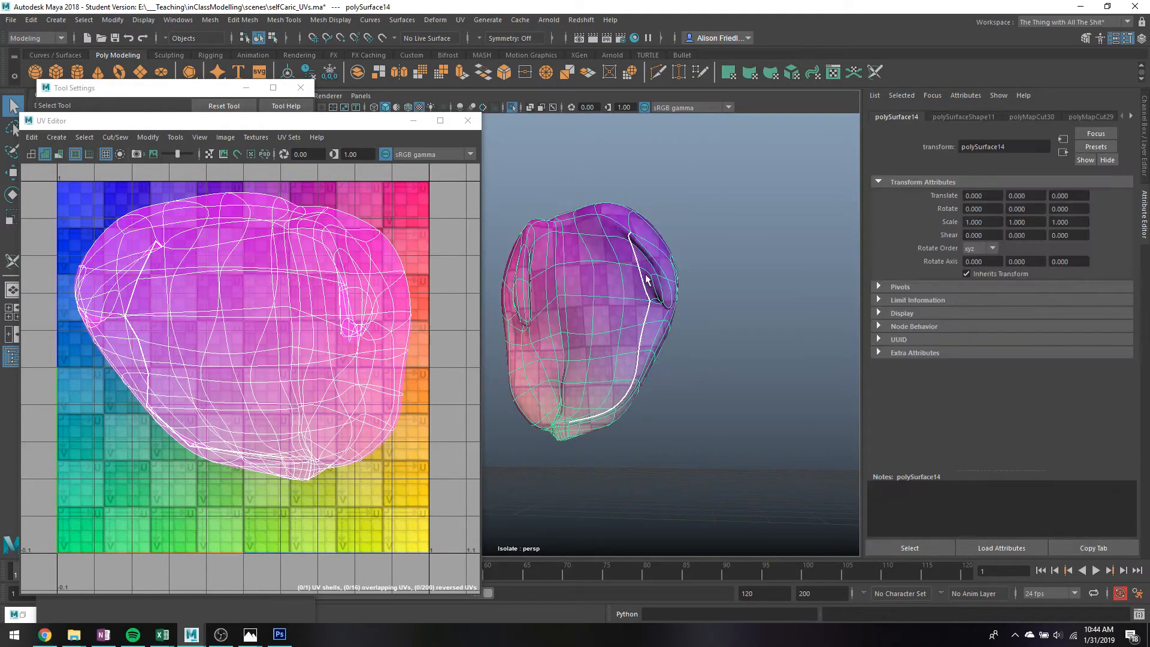
Cut a UV seam along the edge loop across the forehead and down the opposite temple with the 3D Cut and Sew UV Tool
alt+drag(686, 270, 678, 295)
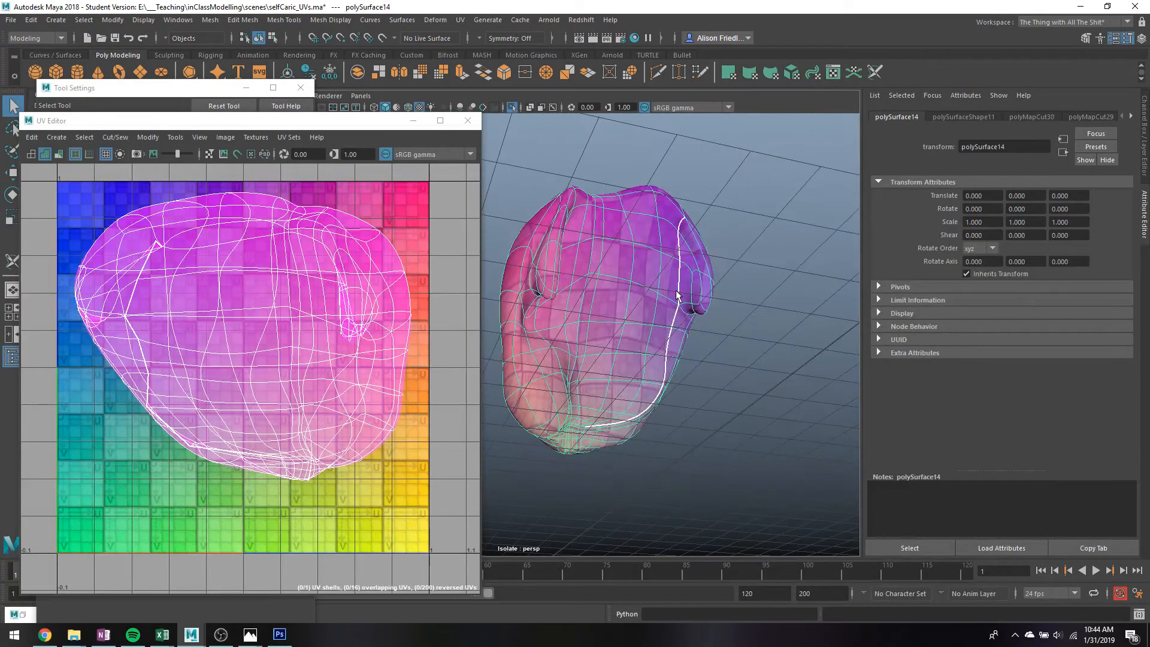
key(g)
alt+drag(581, 297, 519, 318)
alt+middle_drag(519, 319, 709, 267)
alt+drag(690, 260, 585, 303)
double_click(575, 290)
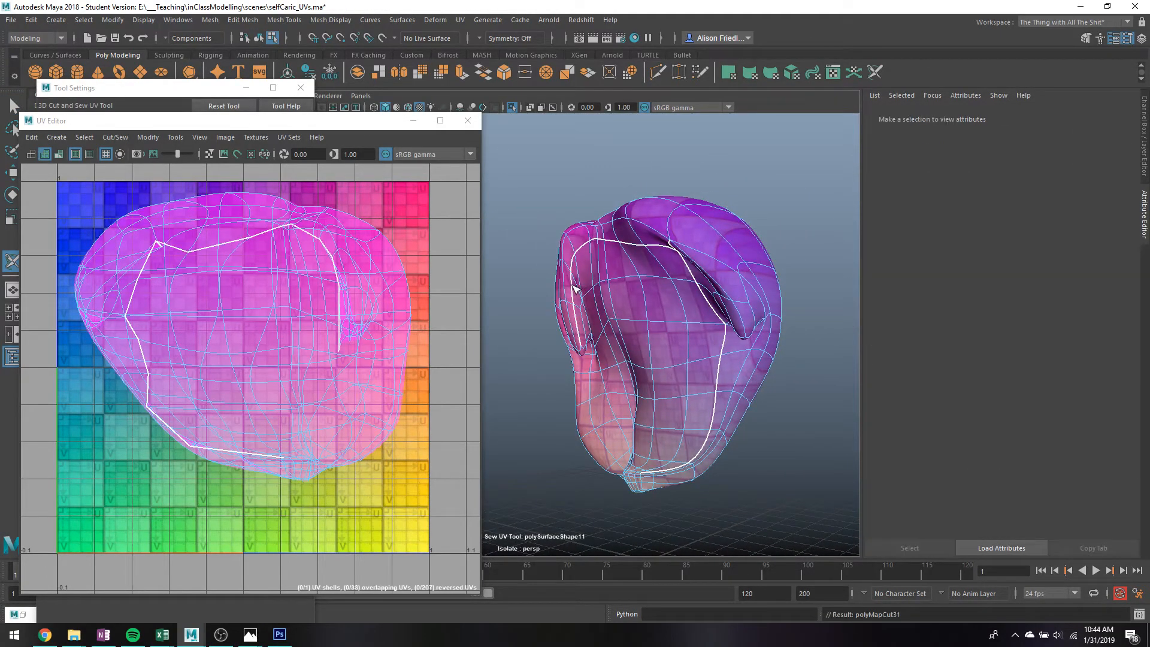
Unfold the head's UV shell, compare it without and with smooth preview, and return to object selection
alt+drag(645, 278, 664, 265)
right_drag(742, 243, 750, 249)
right_drag(300, 306, 336, 616)
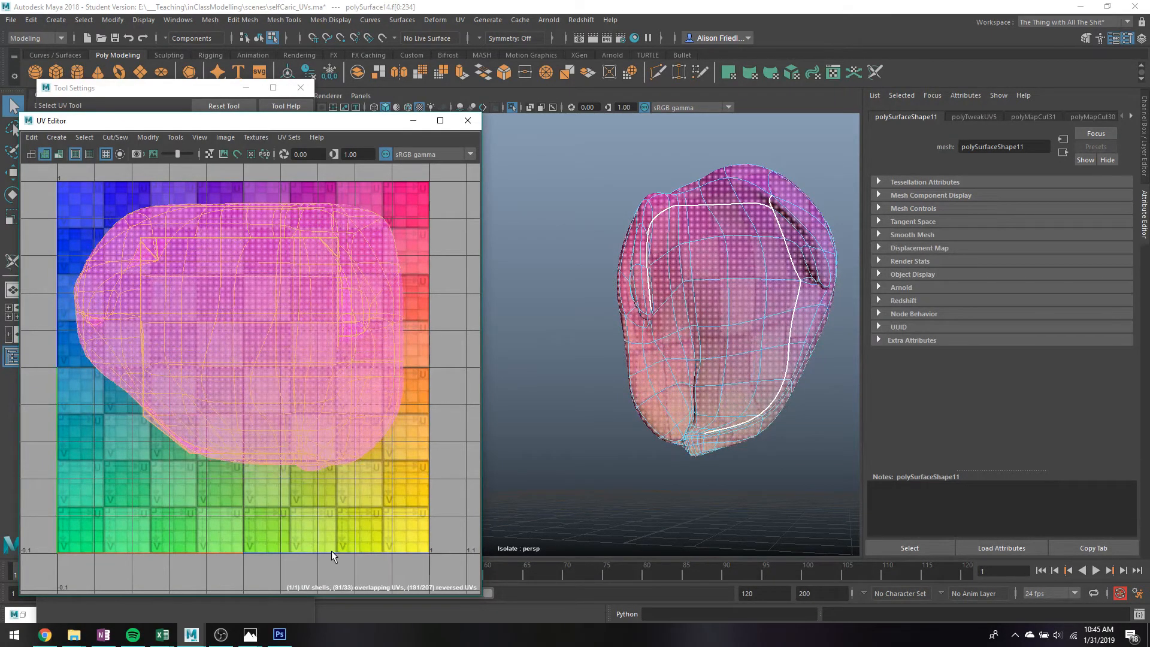
key(1)
key(3)
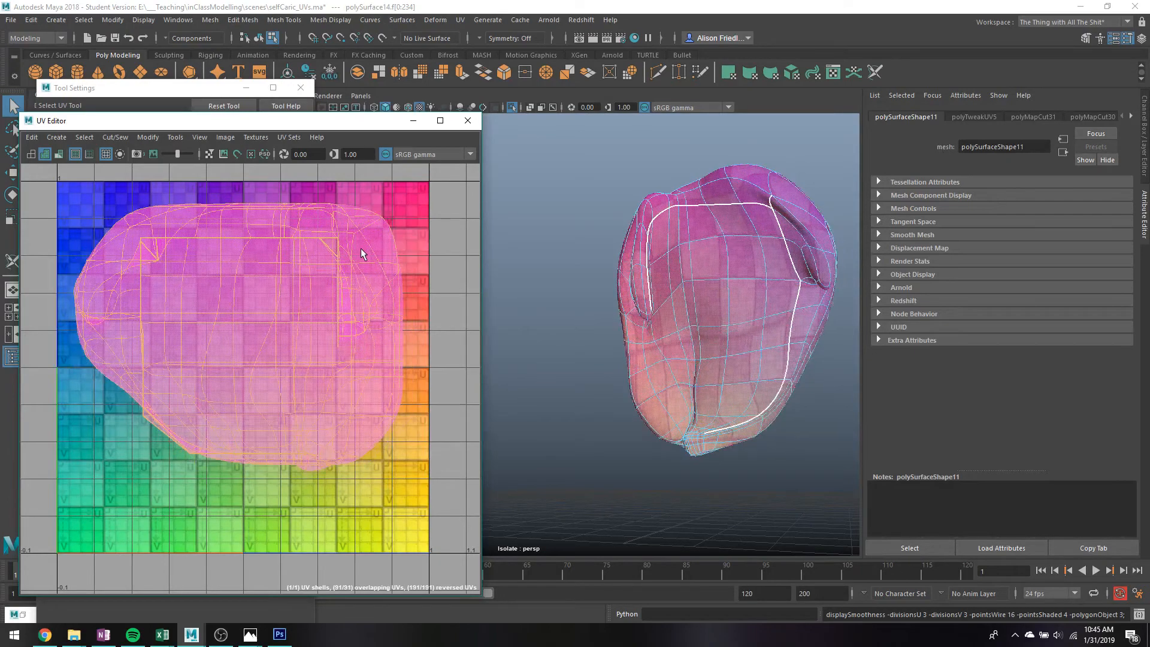
right_drag(739, 220, 765, 232)
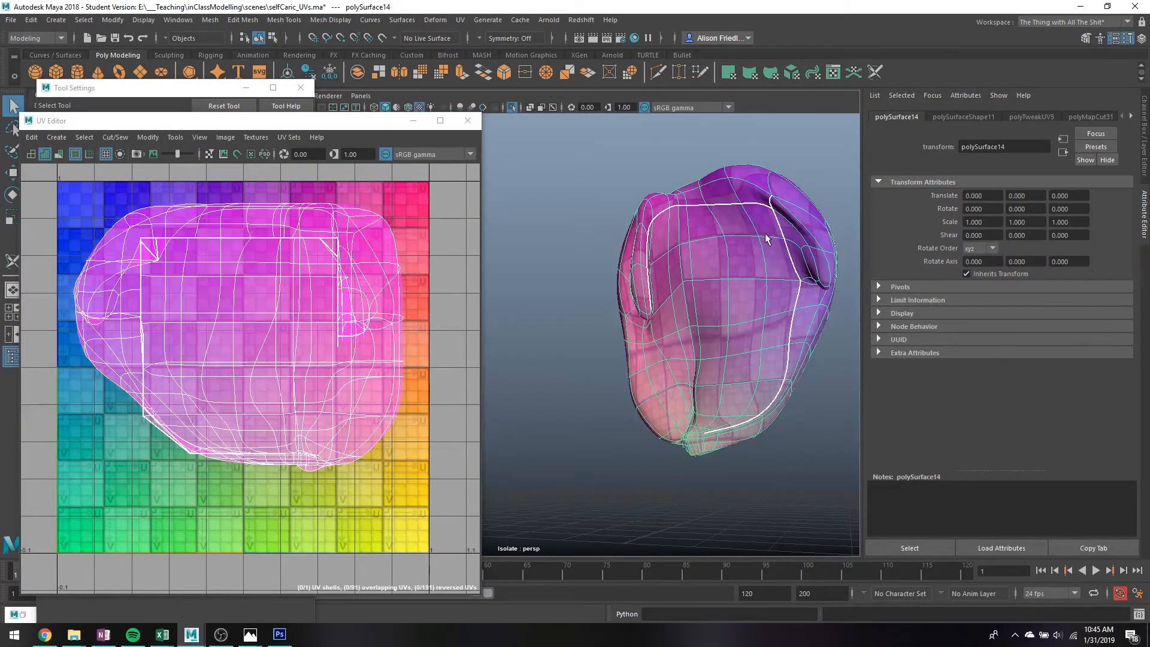
Cut a UV seam with the 3D Cut and Sew UV Tool from the chin up the opposite cheek and join it to the temple seam
alt+drag(730, 348, 773, 306)
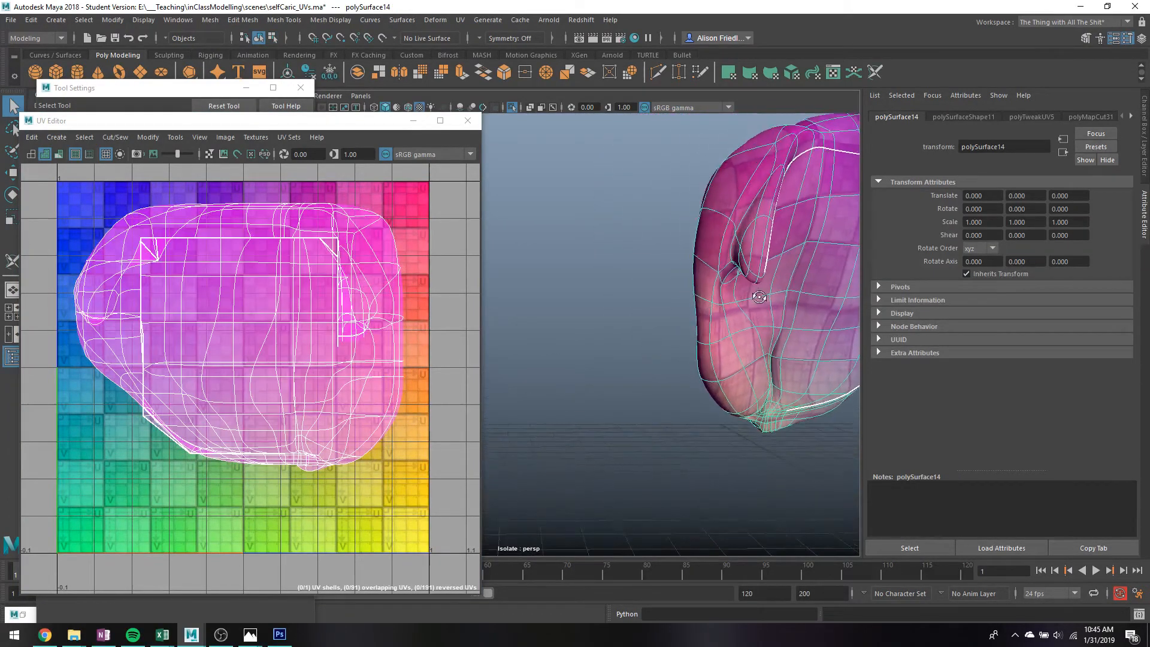
alt+middle_drag(773, 305, 758, 298)
alt+drag(758, 298, 602, 245)
right_click(601, 240)
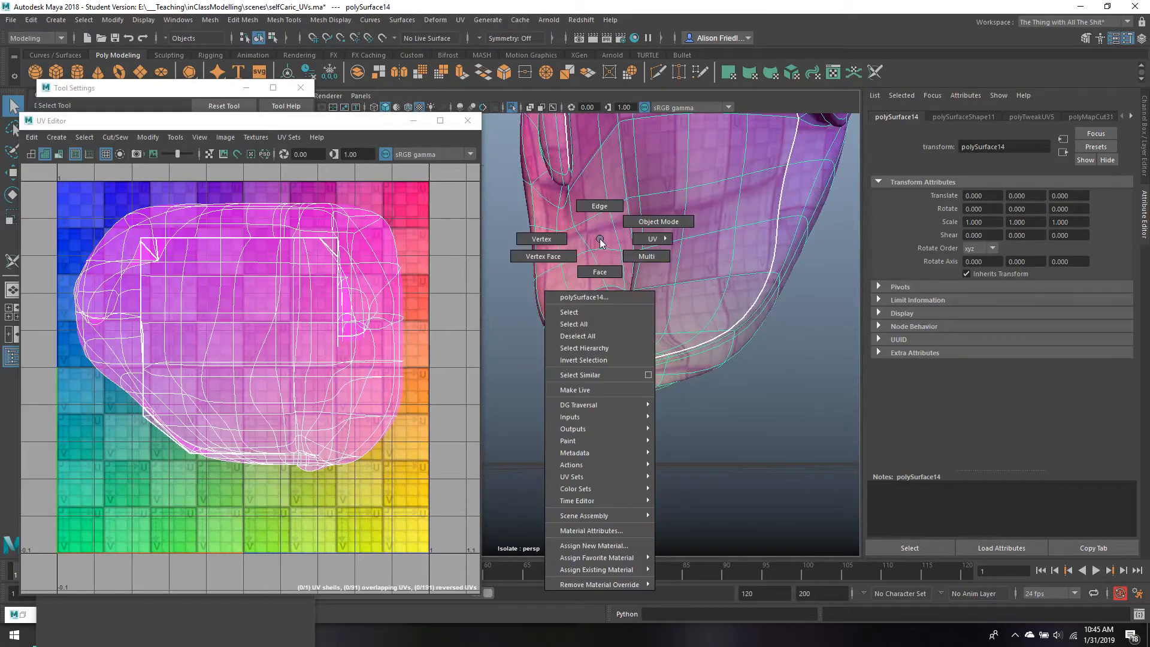
click(460, 20)
click(514, 281)
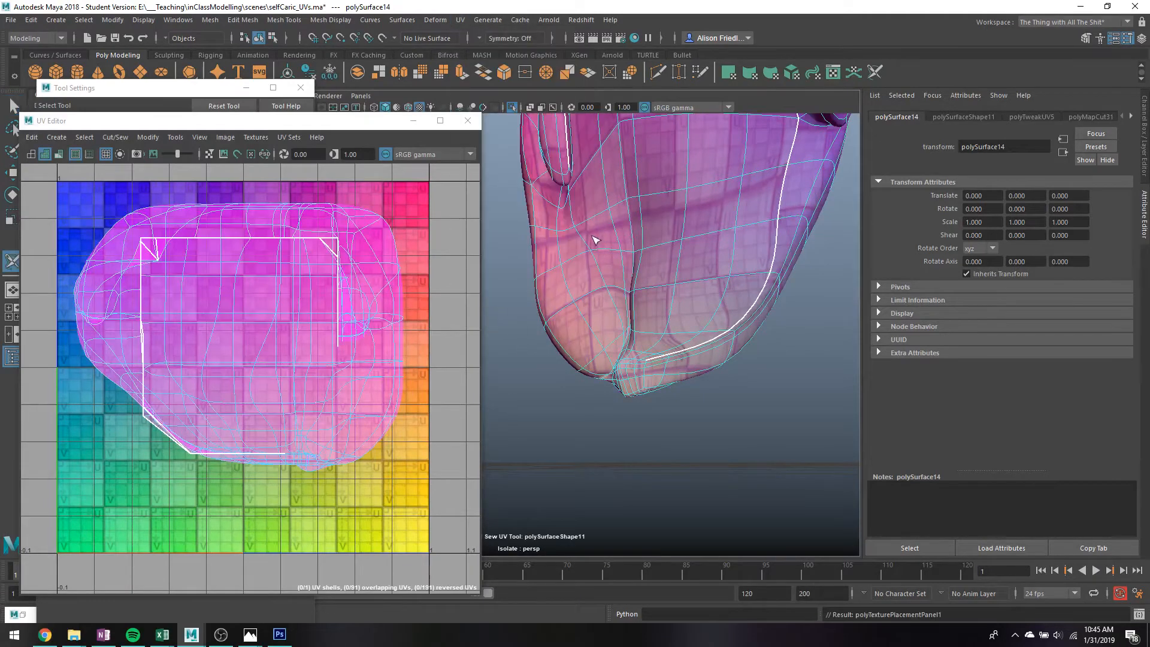
double_click(572, 214)
alt+drag(672, 290, 689, 398)
alt+drag(704, 286, 784, 341)
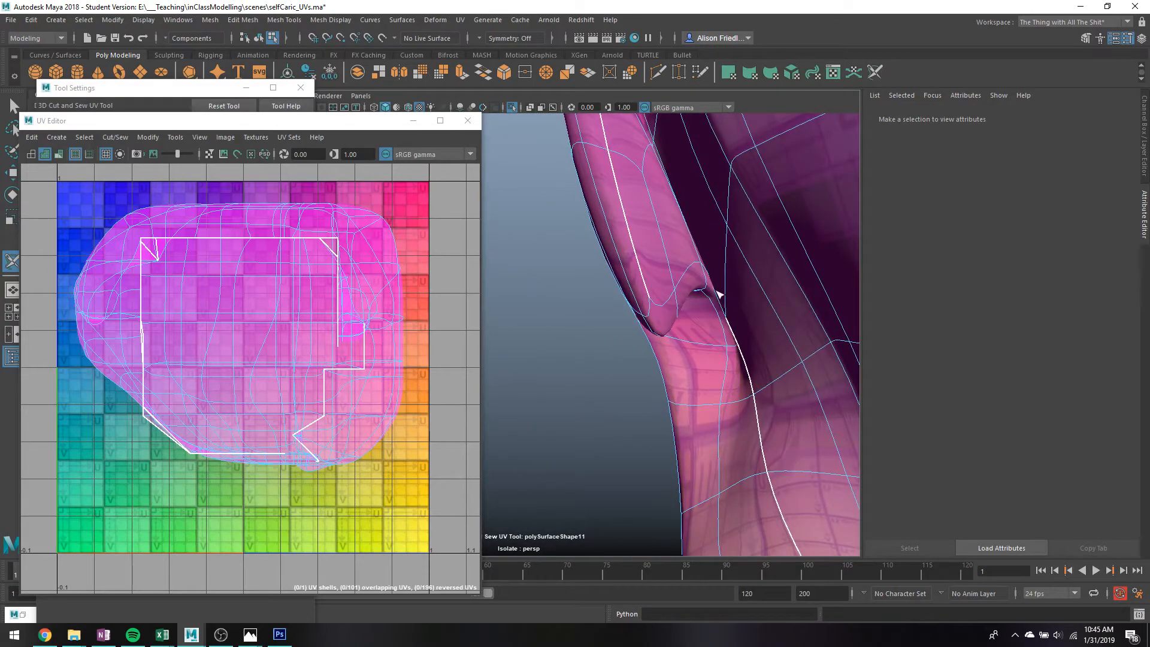
alt+drag(718, 291, 707, 251)
Select the head's UV shell and unfold it along the connected seams
scroll(747, 245, down, 5)
click(292, 267)
right_drag(247, 241, 293, 620)
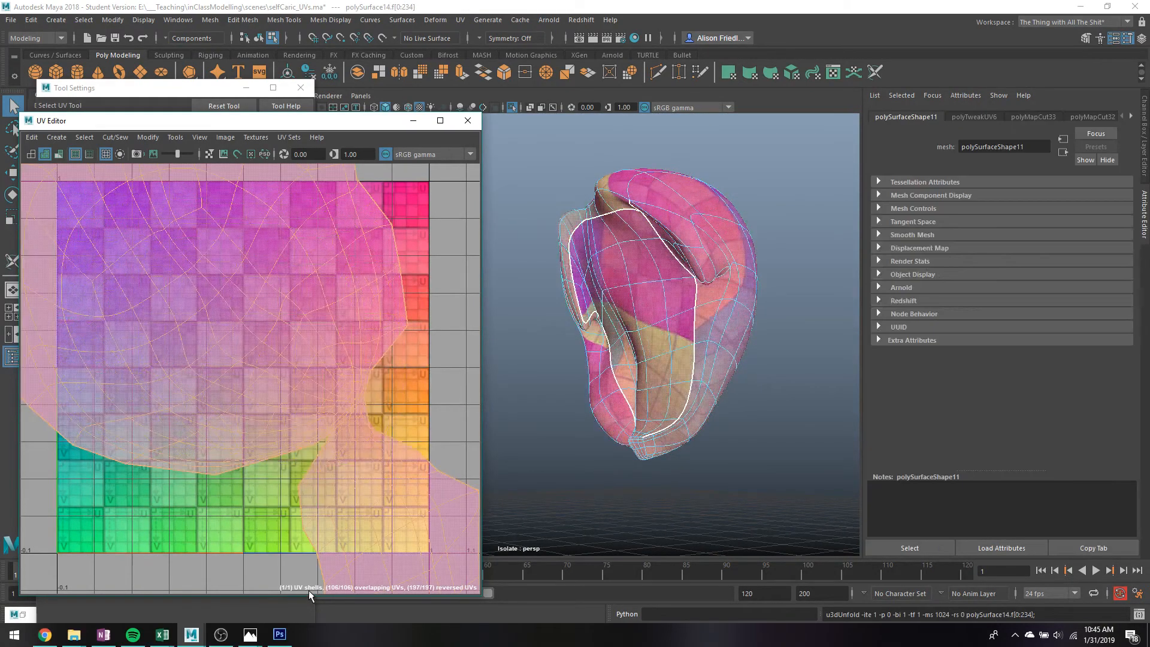
scroll(368, 455, down, 3)
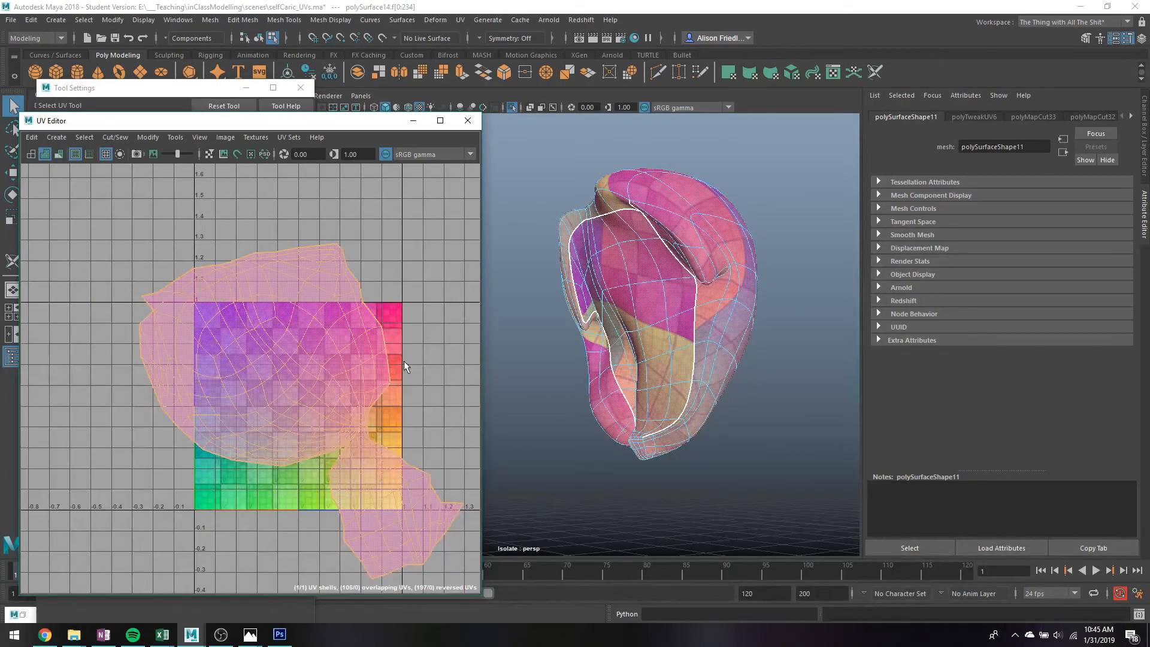
Return to object selection and examine the checker pattern around the unfolded head for distortion
right_drag(659, 216, 725, 180)
click(793, 244)
alt+drag(793, 245, 608, 280)
alt+middle_drag(608, 281, 722, 273)
alt+drag(722, 273, 538, 297)
click(538, 297)
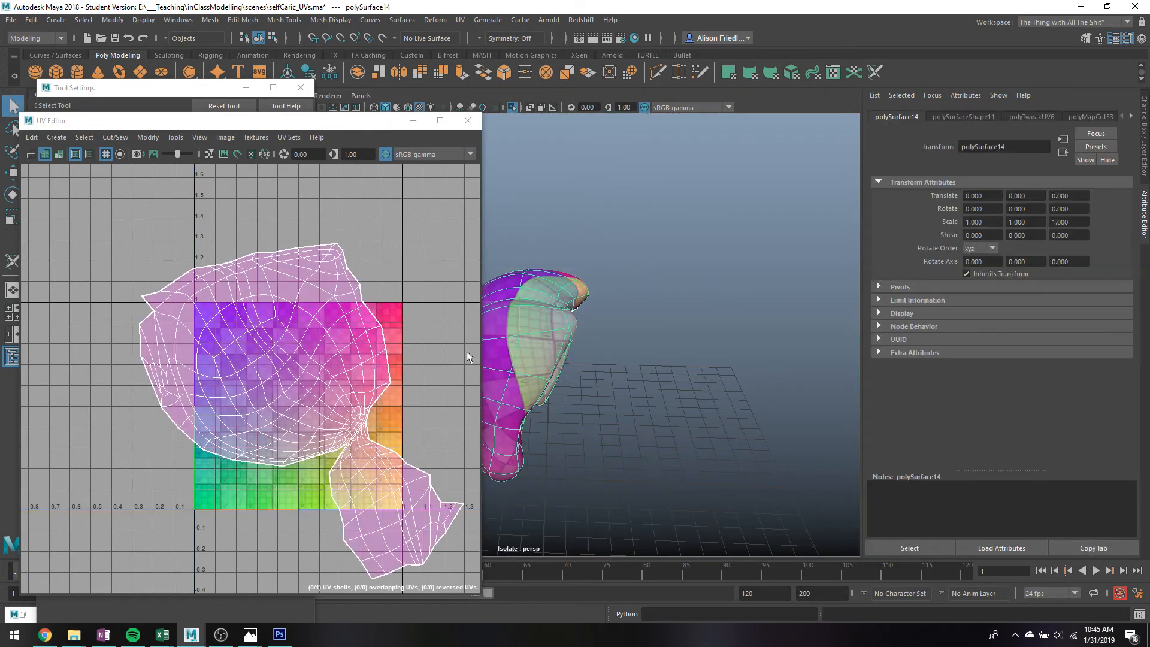
alt+drag(539, 359, 716, 356)
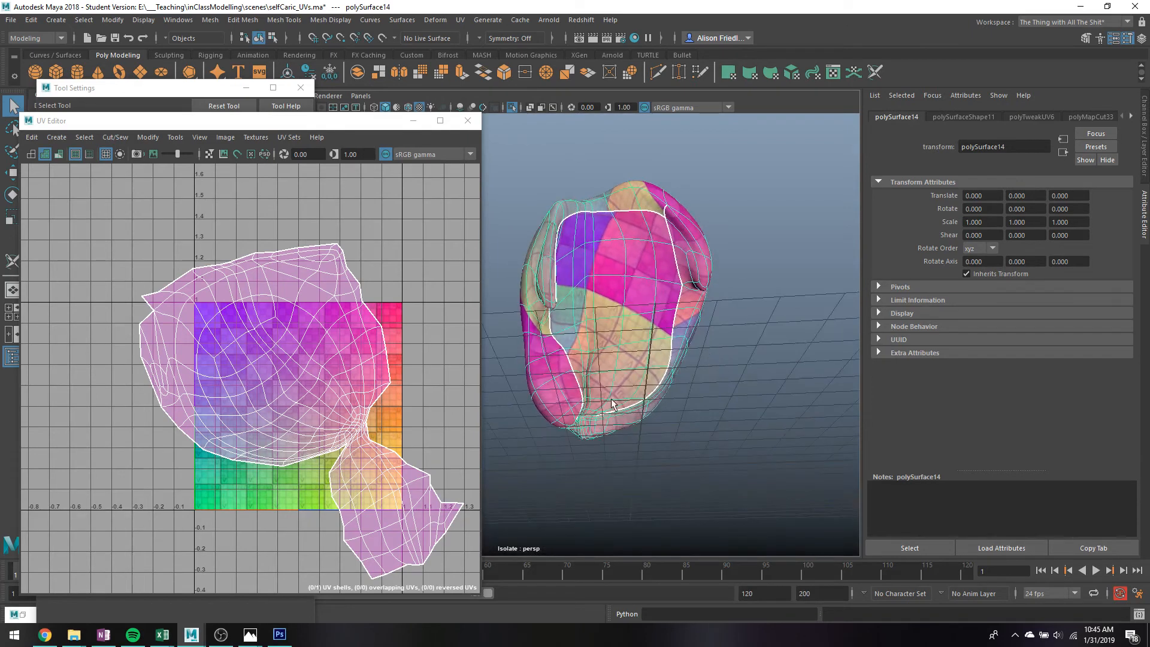
Cut the uncut gap at the chin with the 3D Cut and Sew UV Tool and sew the face-side seam from temple to chin
scroll(597, 430, up, 3)
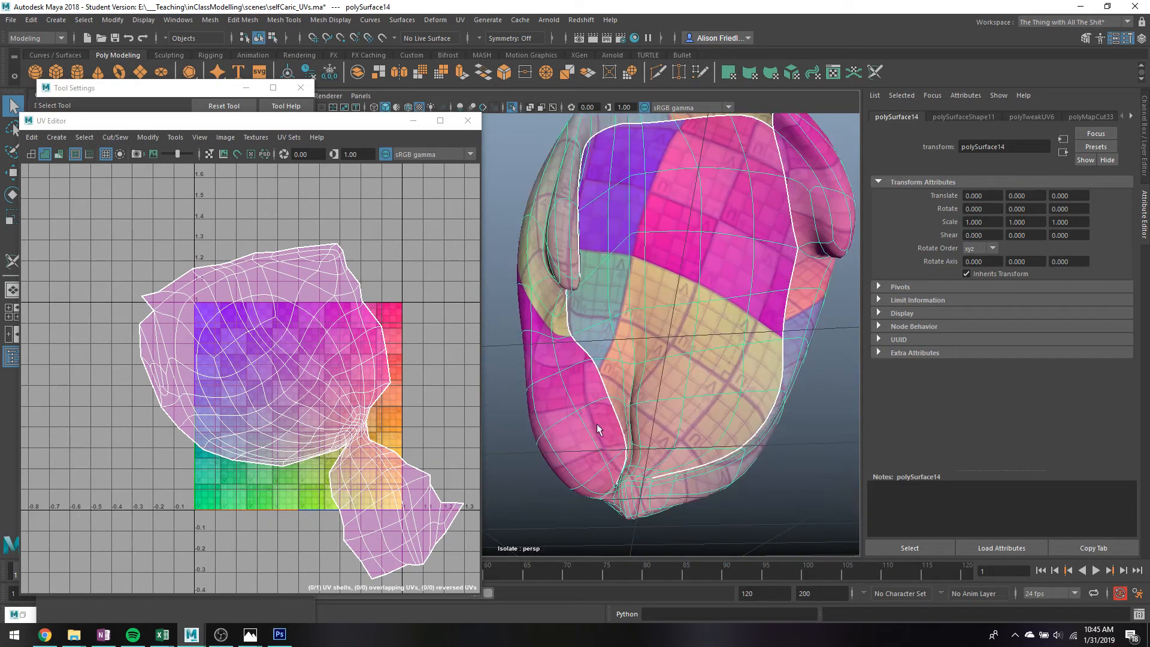
click(460, 20)
click(484, 285)
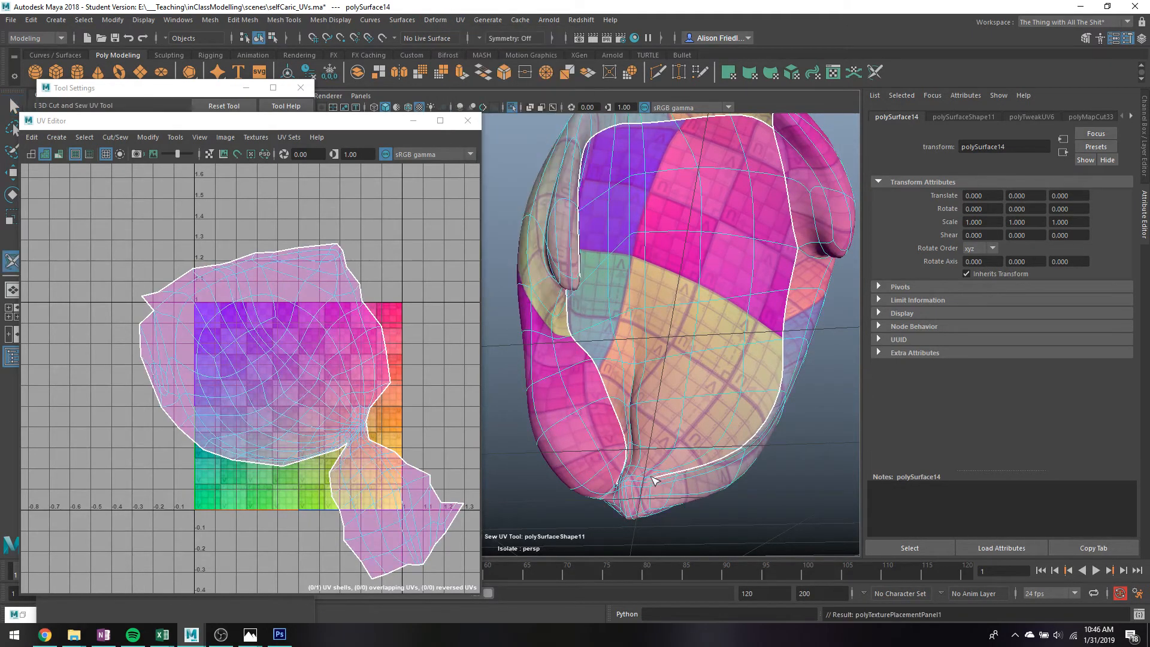
click(654, 479)
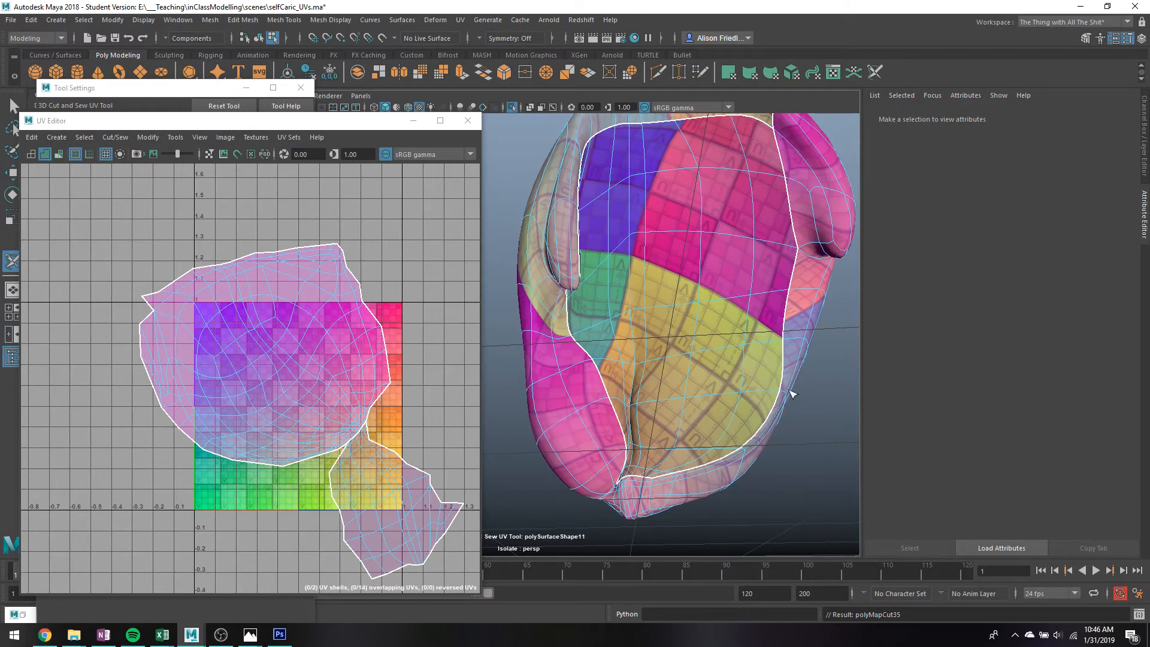
ctrl+click(783, 373)
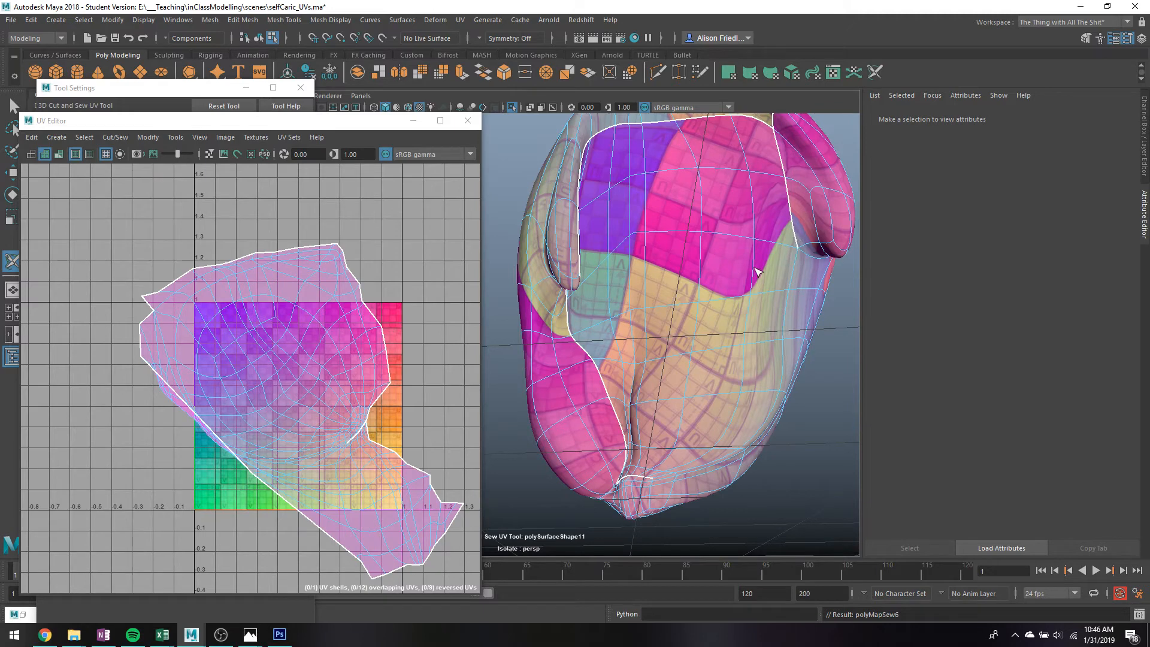
Unfold the head's UV shell again with the revised seams
key(q)
right_drag(281, 316, 291, 617)
click(342, 384)
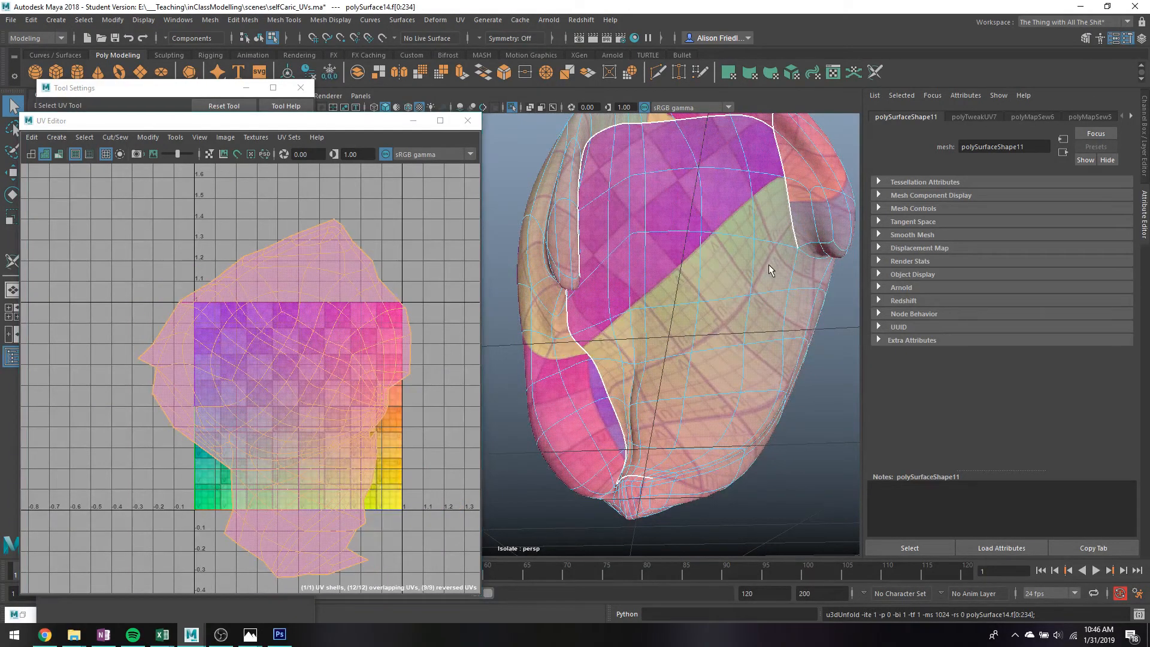
Return to object selection, deselect the head and examine its checker pattern from the front, side and back
right_drag(768, 264, 821, 245)
click(825, 403)
alt+right_drag(825, 403, 753, 387)
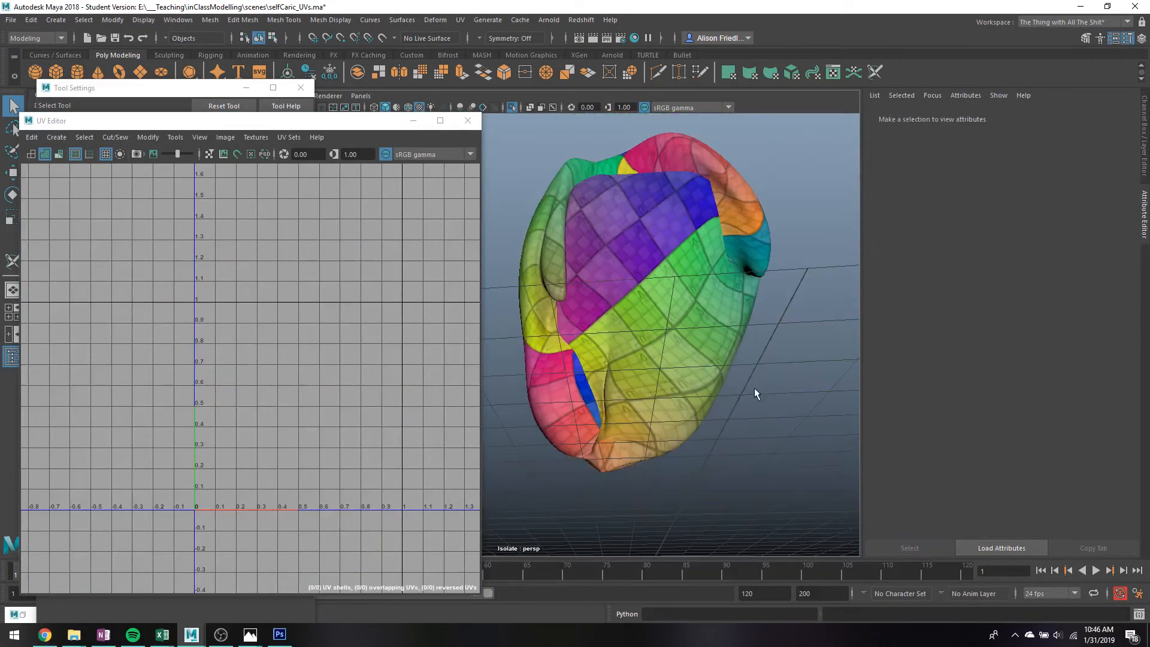
mouse_move(753, 387)
alt+mouse_down()
mouse_move(722, 390)
mouse_move(754, 397)
alt+mouse_up()
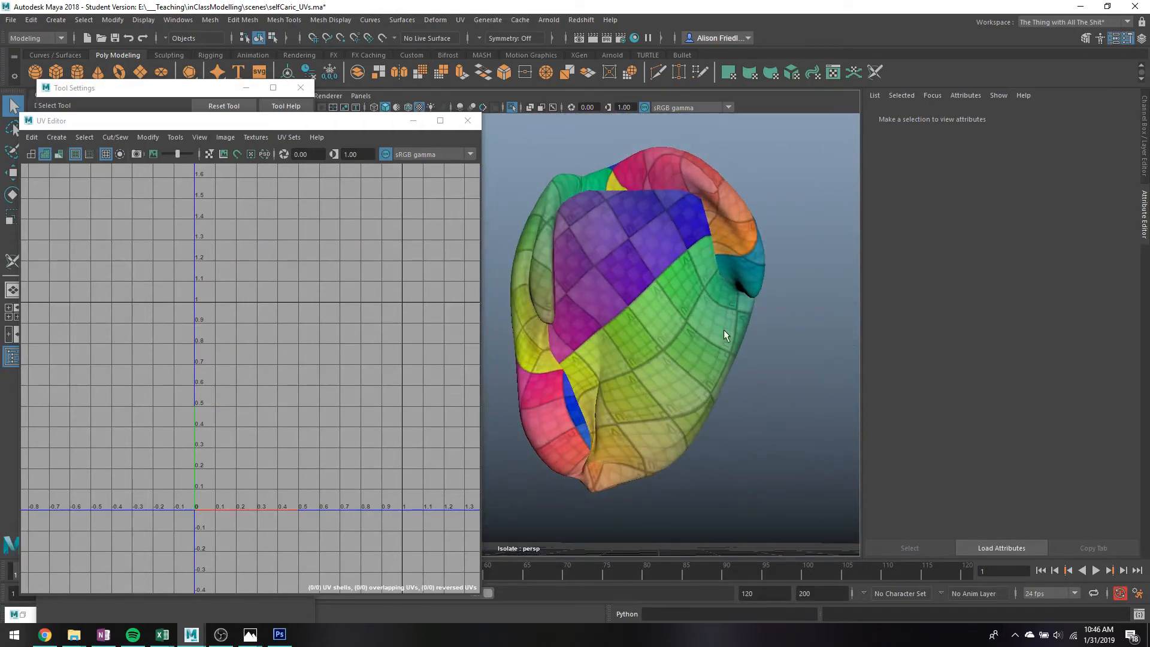
alt+drag(679, 400, 689, 402)
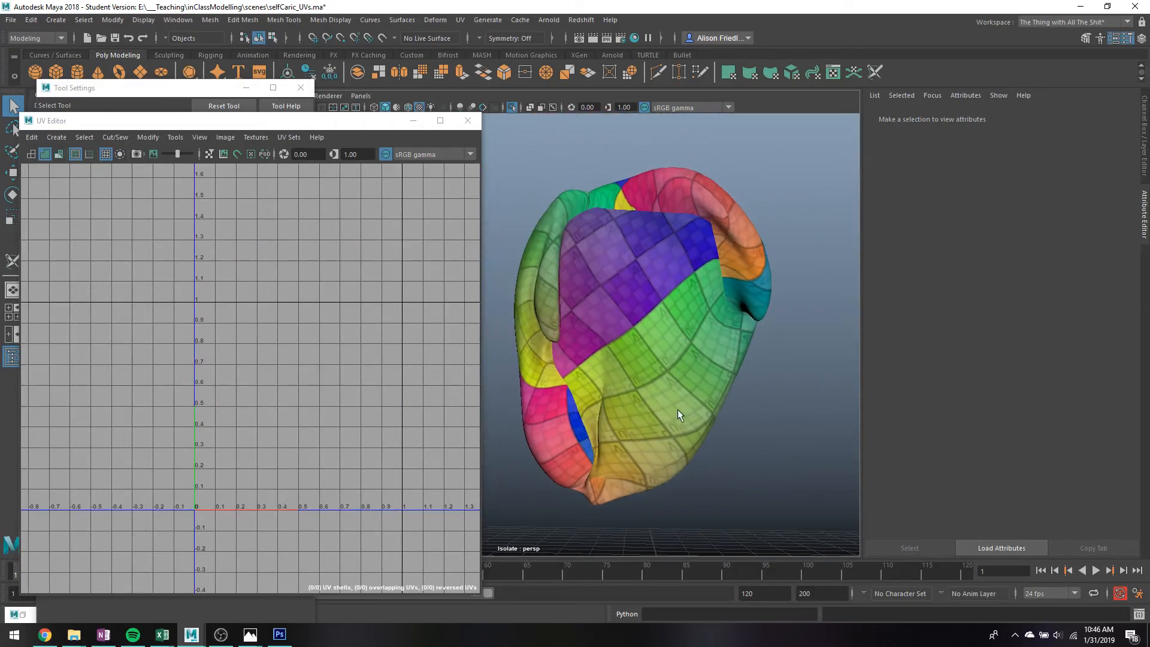
alt+drag(662, 396, 680, 372)
alt+middle_drag(680, 372, 753, 376)
alt+drag(754, 376, 640, 322)
alt+middle_drag(640, 322, 671, 329)
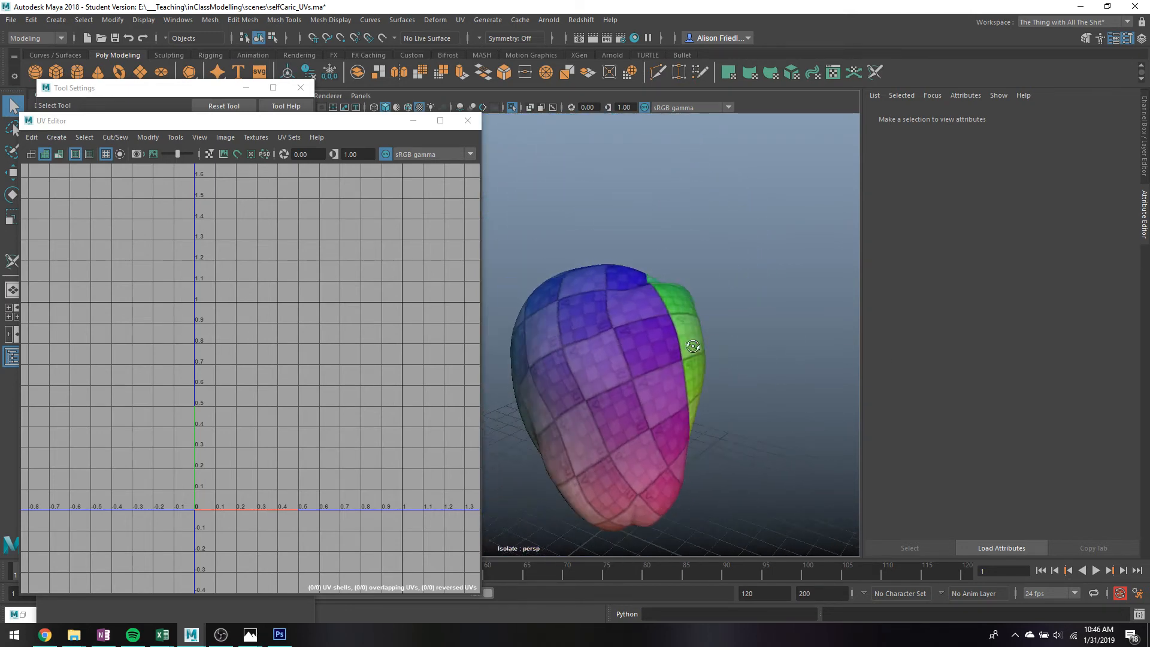
alt+drag(670, 329, 713, 337)
Turn off isolation, minimize the Tool Settings and UV Editor windows, and unhide the bust polySurface1
key(ctrl+1)
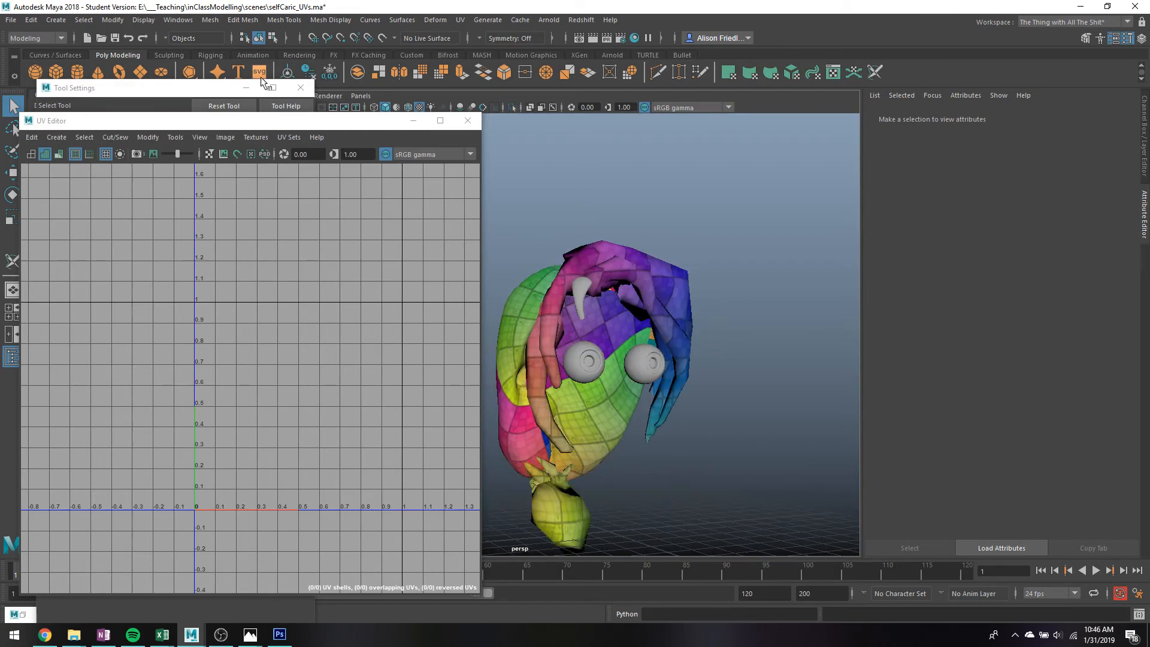
click(246, 87)
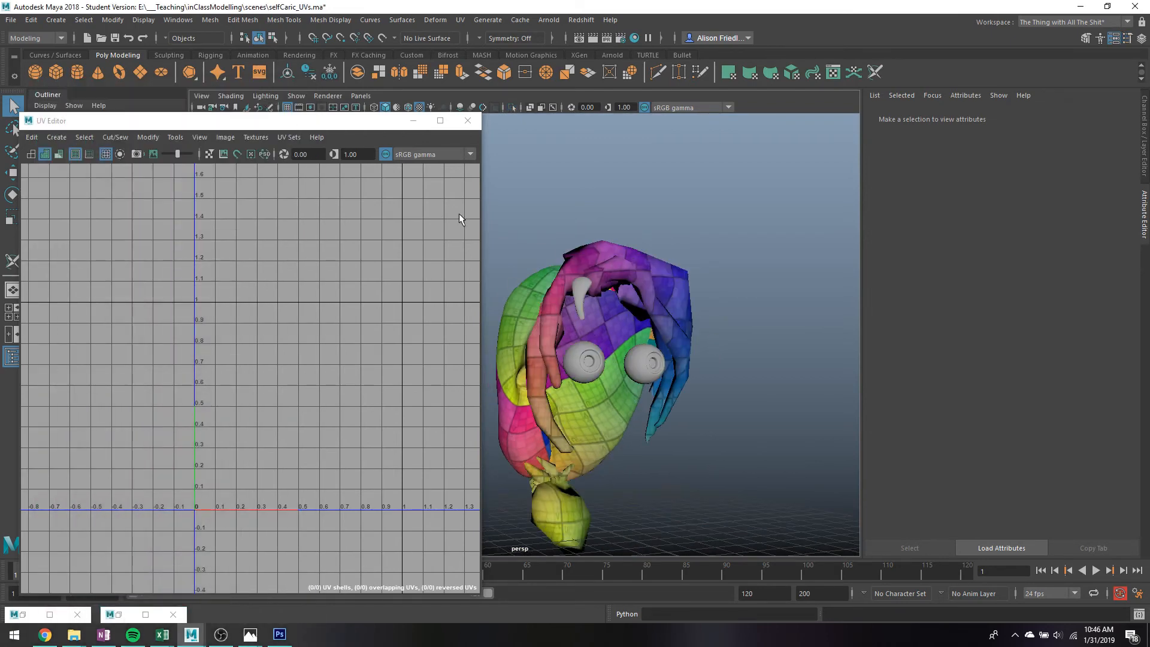
click(415, 124)
click(84, 180)
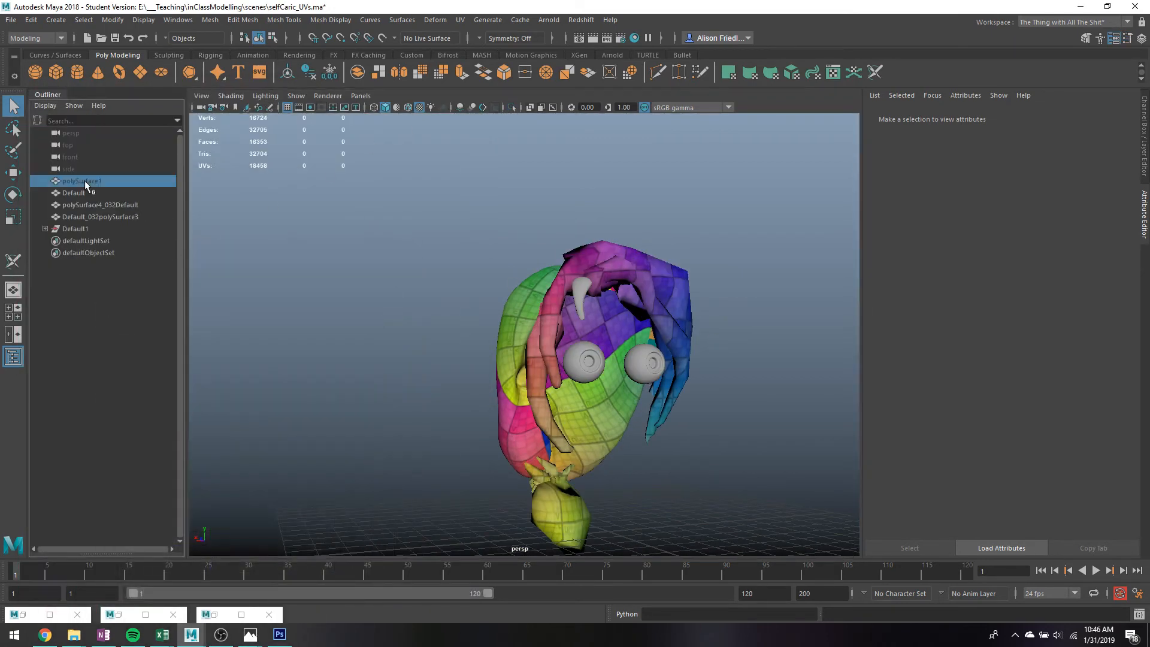
key(shift+h)
click(813, 248)
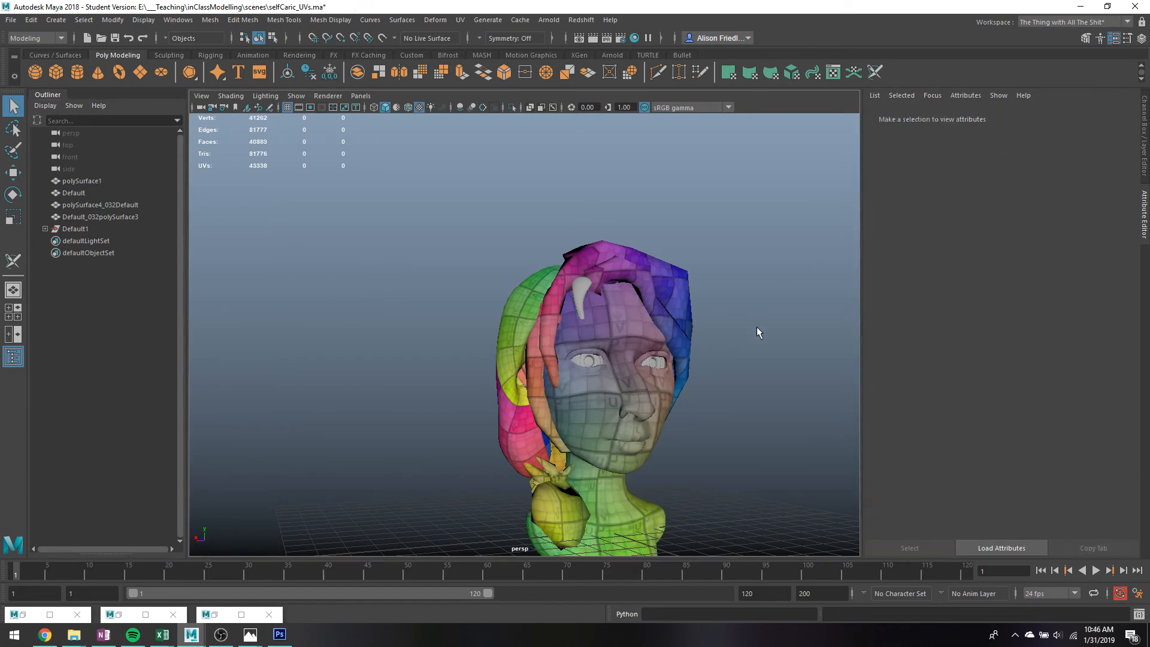
Select the large head piece together with the hair strands and restore the UV Editor
alt+drag(756, 326, 757, 374)
alt+middle_drag(757, 373, 675, 308)
alt+right_drag(675, 307, 638, 386)
alt+drag(638, 392, 661, 351)
click(572, 223)
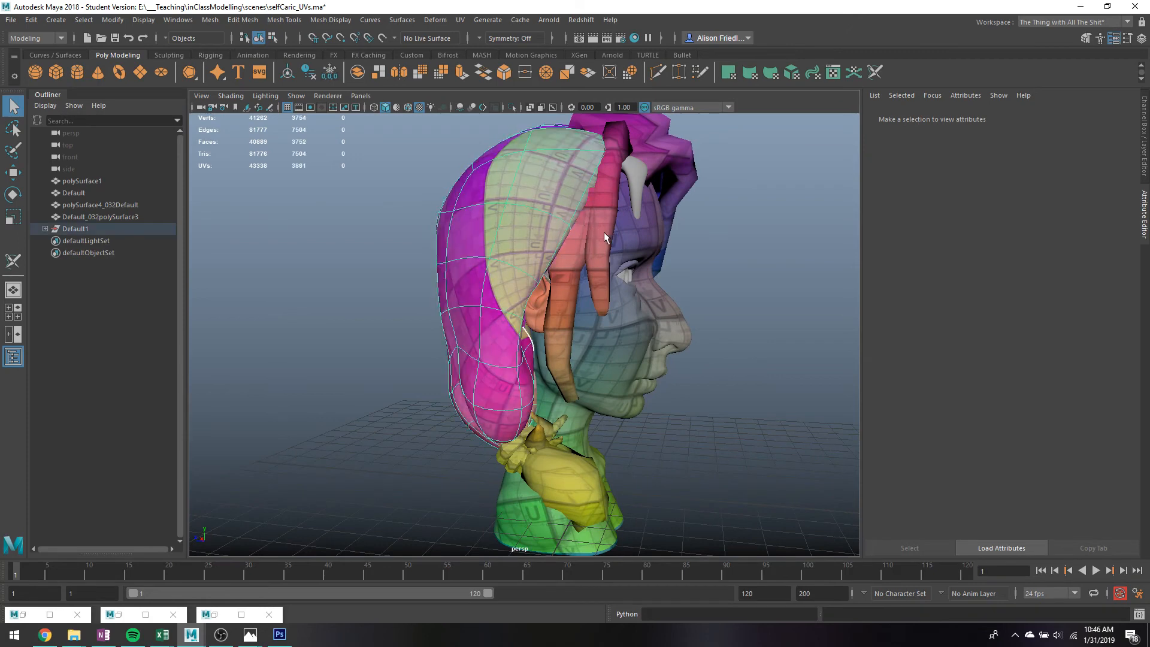
shift+click(612, 174)
shift+click(648, 158)
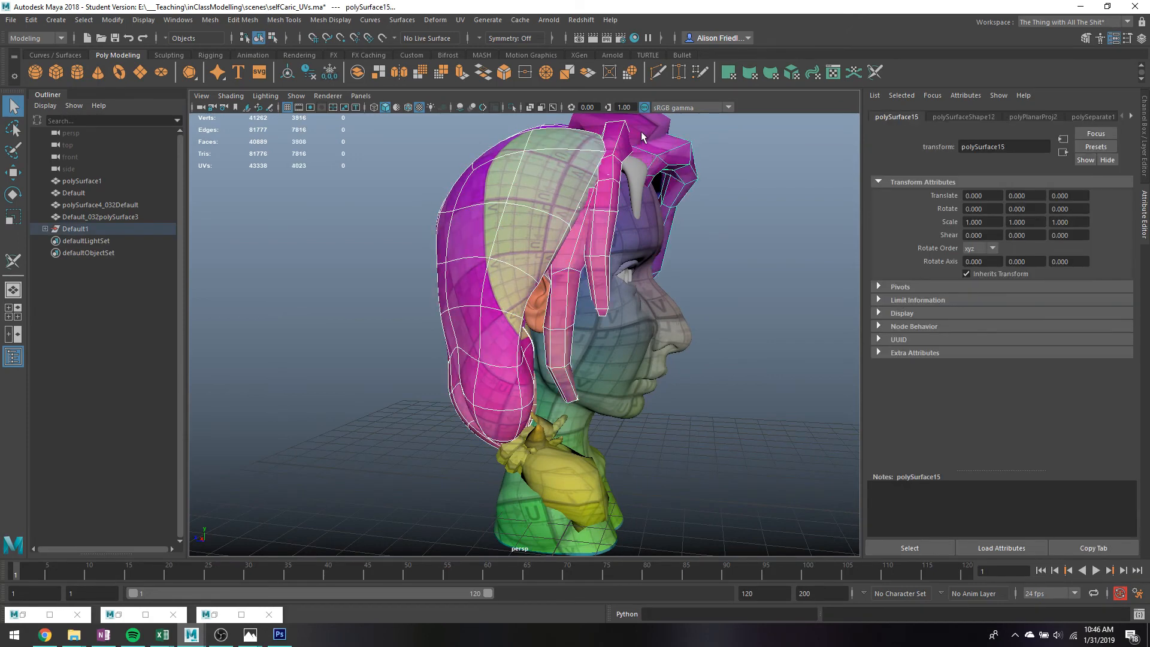
shift+click(644, 138)
click(211, 608)
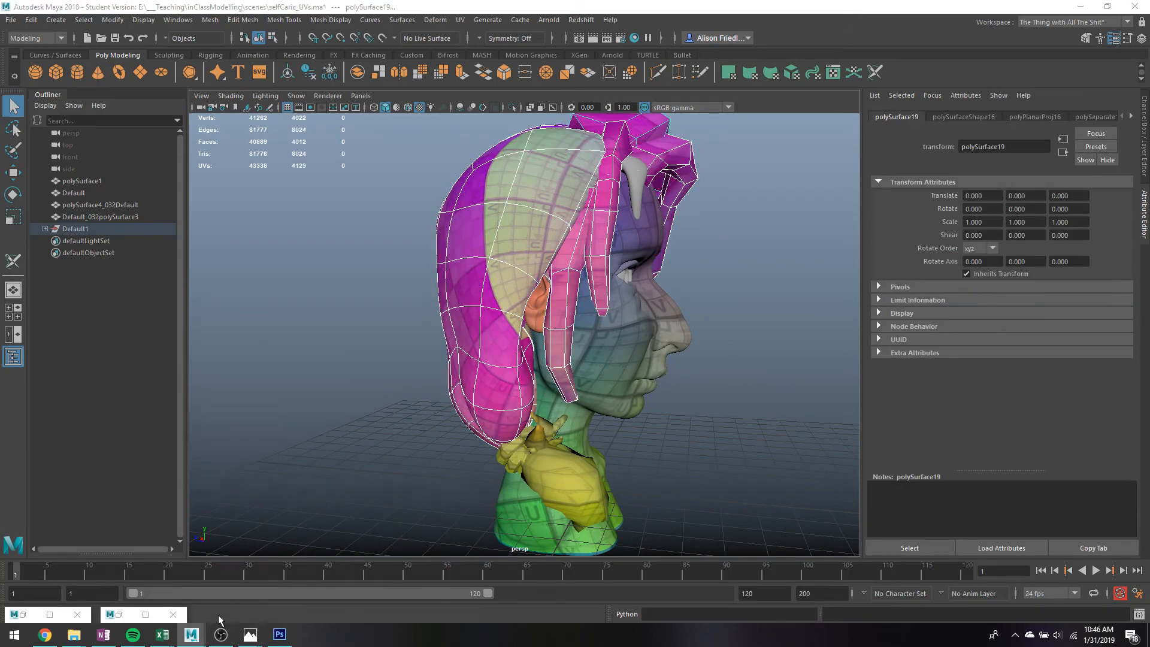
Scale down the large head piece's UV shell and move it beside the left edge of the 0–1 UV tile
right_drag(256, 293, 209, 275)
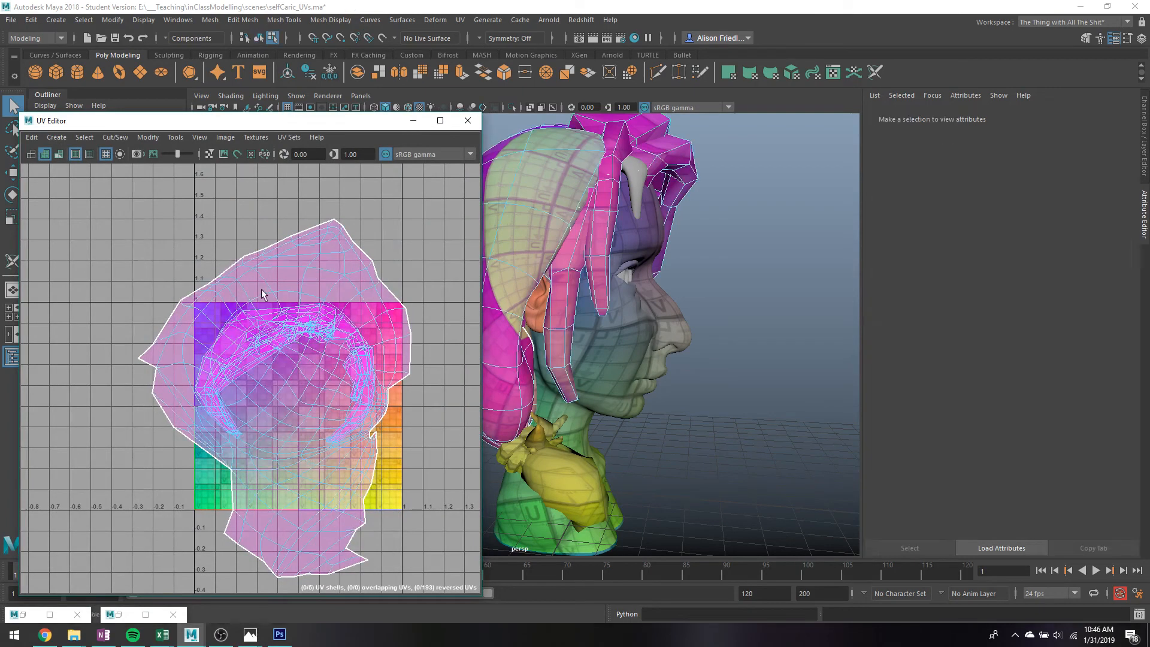
click(263, 289)
key(r)
drag(276, 397, 151, 403)
key(w)
Move one hair strand's UV shell to the lower-right corner of the UV tile and another to its upper-right corner
key(q)
click(360, 362)
key(w)
drag(351, 394, 384, 442)
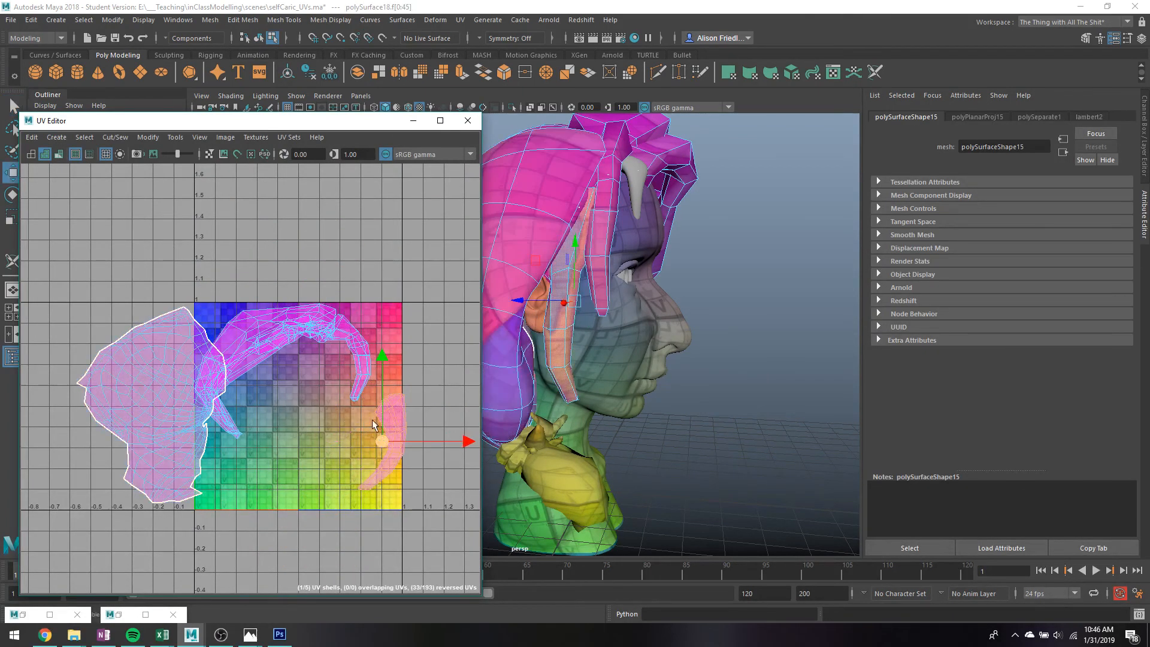
key(q)
click(359, 370)
key(w)
drag(349, 355, 378, 336)
Move the wide hair strand's UV shell down to the lower middle of the UV tile
key(q)
click(299, 337)
key(w)
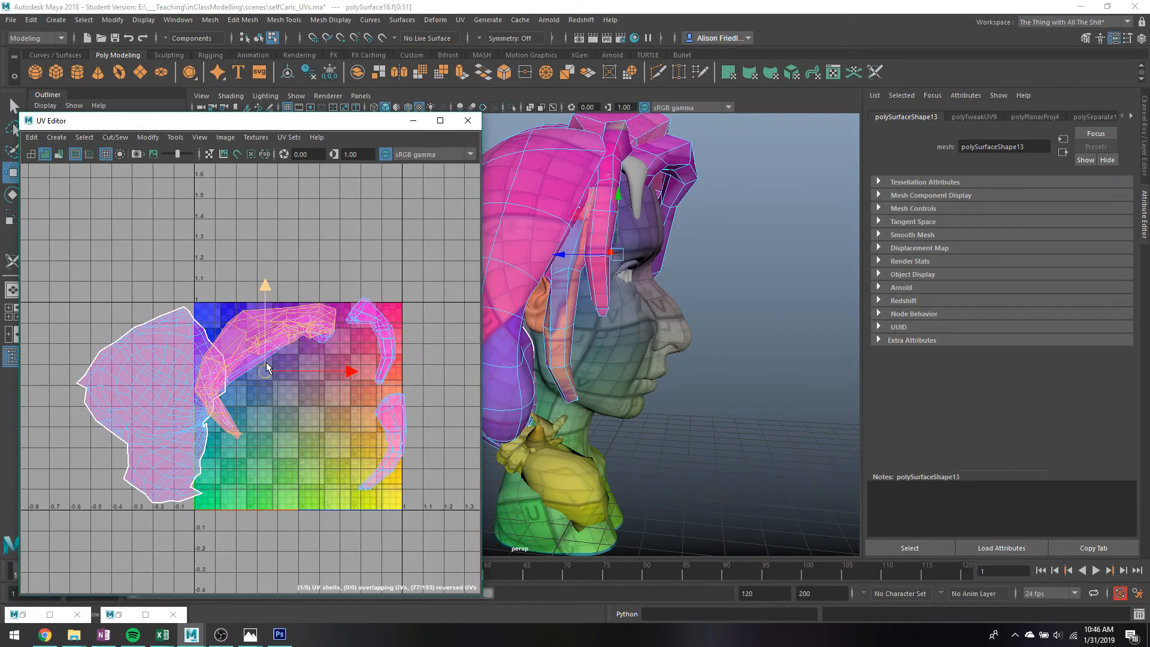
drag(265, 372, 306, 433)
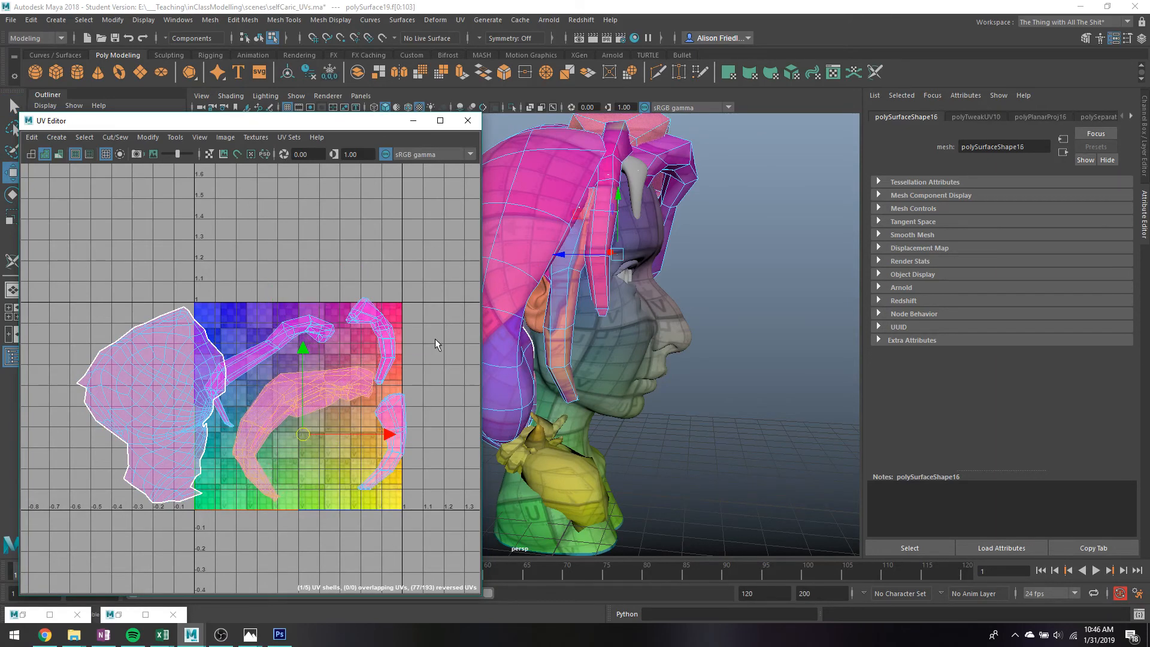
Return to object mode and show the two narrow front hair strands in smooth mesh preview
alt+drag(535, 302, 621, 225)
right_drag(621, 225, 646, 213)
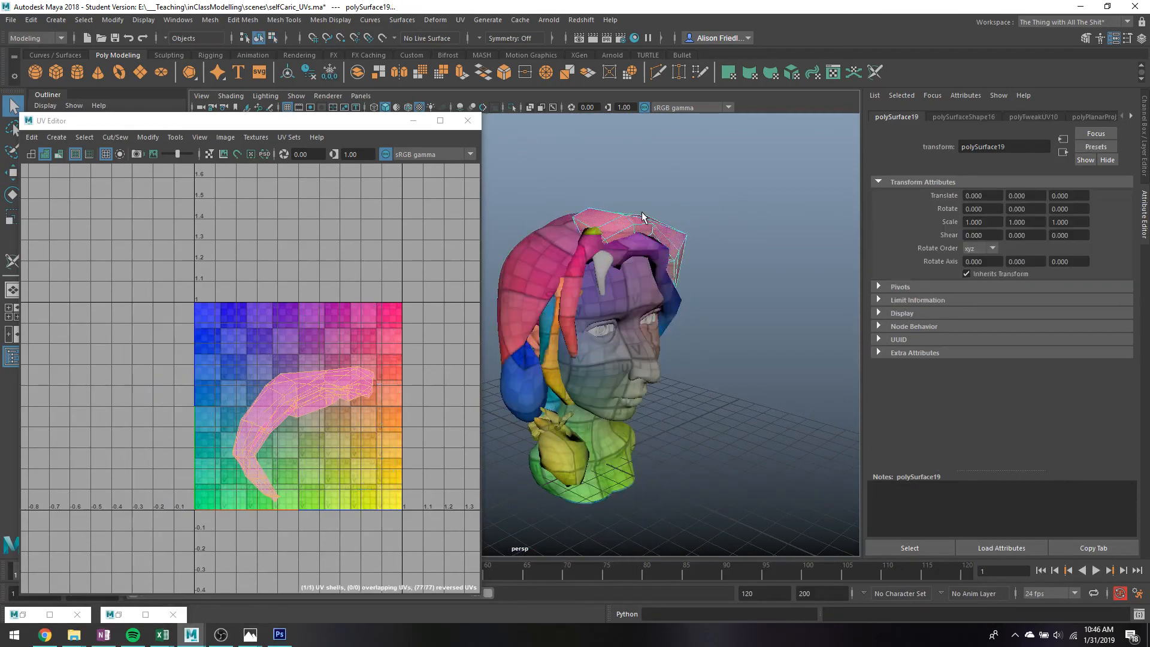
click(643, 237)
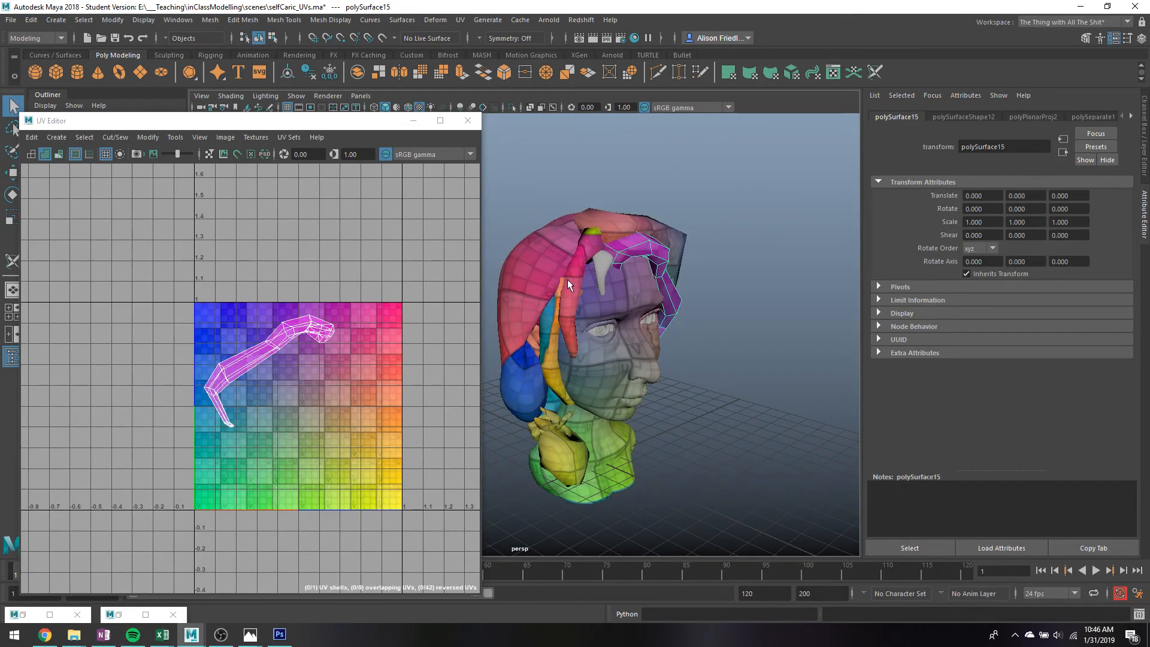
click(591, 251)
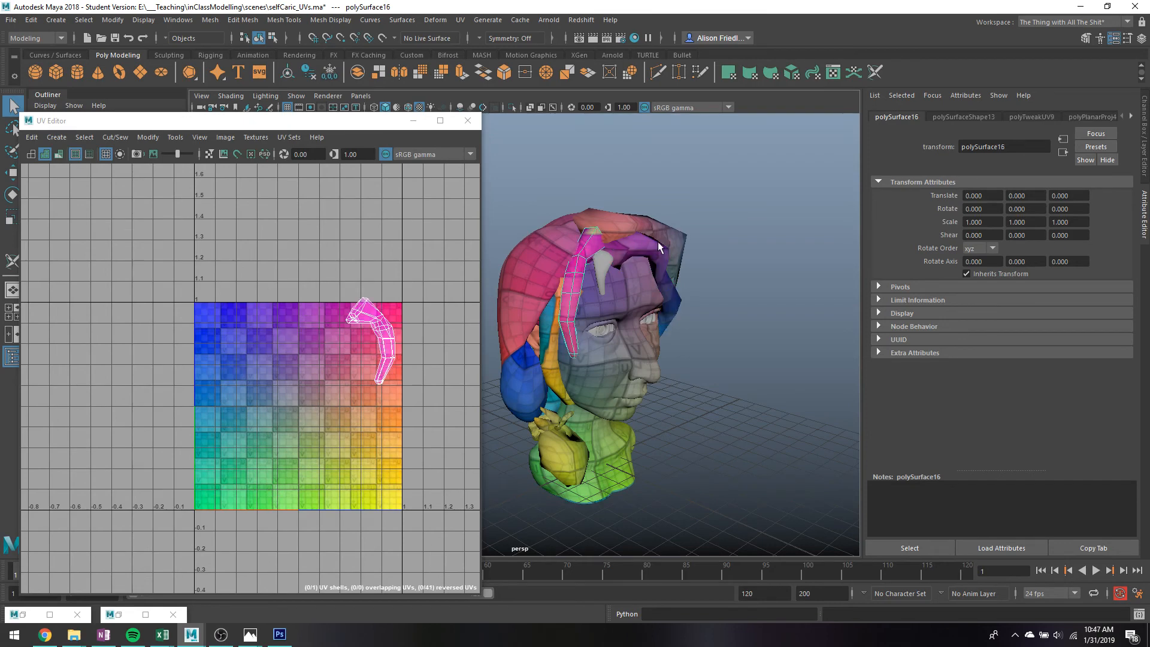
click(659, 245)
click(584, 265)
key(3)
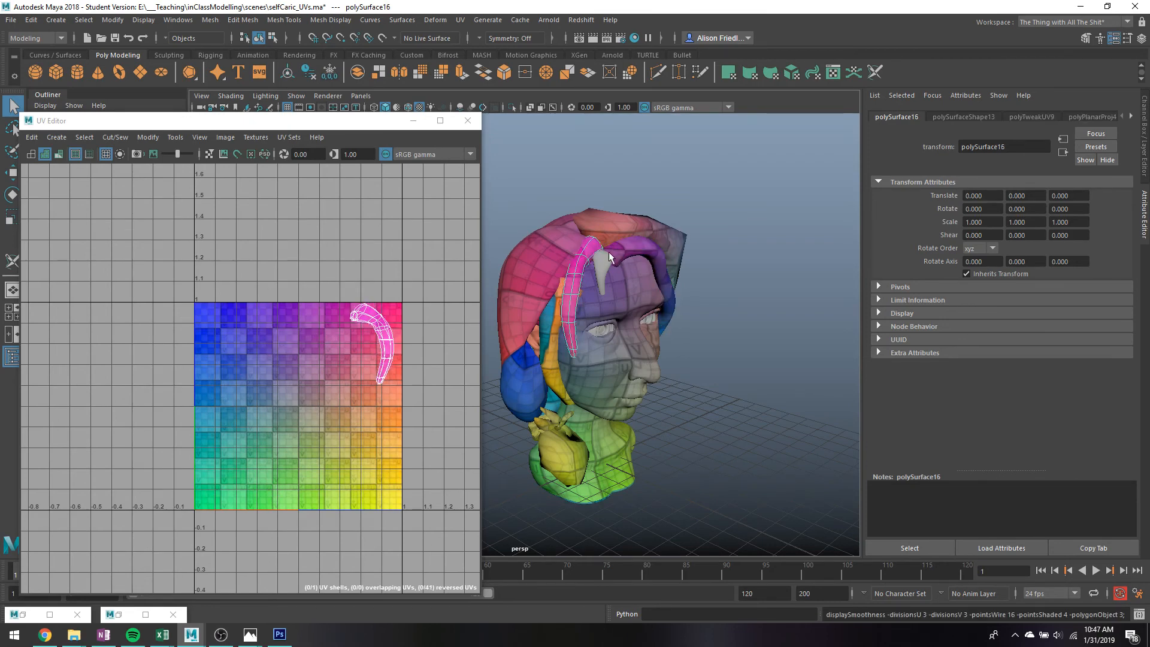
Show the wide top hair strand and the large hair piece in smooth mesh preview
click(643, 229)
key(3)
click(569, 246)
key(3)
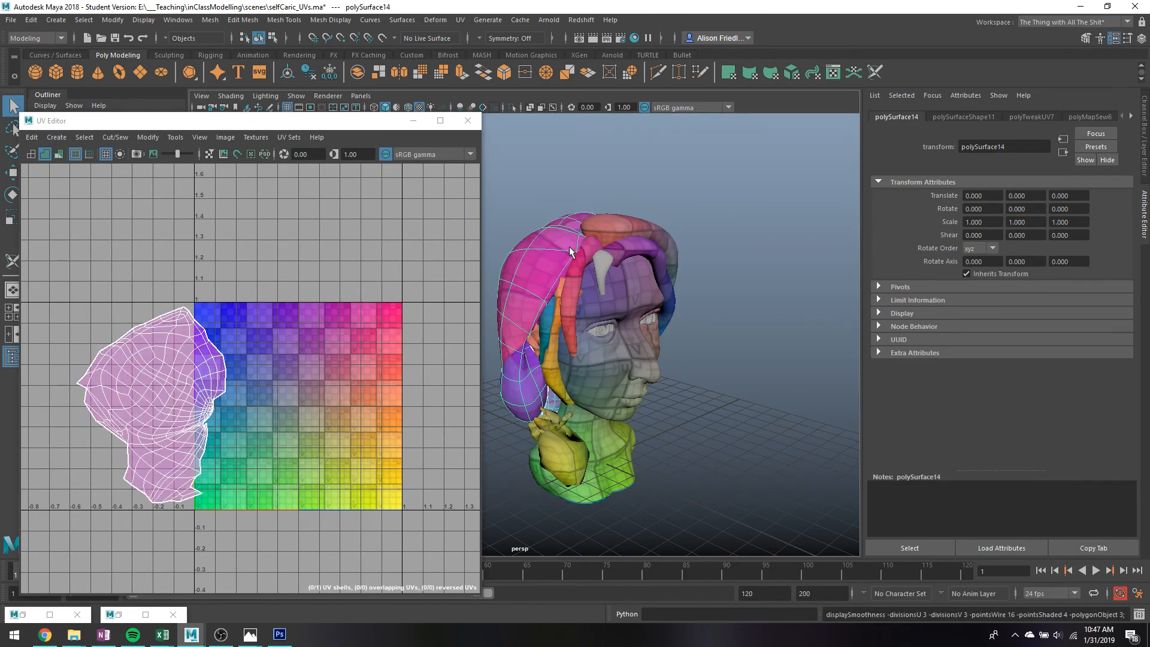
Show the rounded body of the earring beside the neck in smooth mesh preview
alt+drag(616, 289, 663, 276)
click(616, 403)
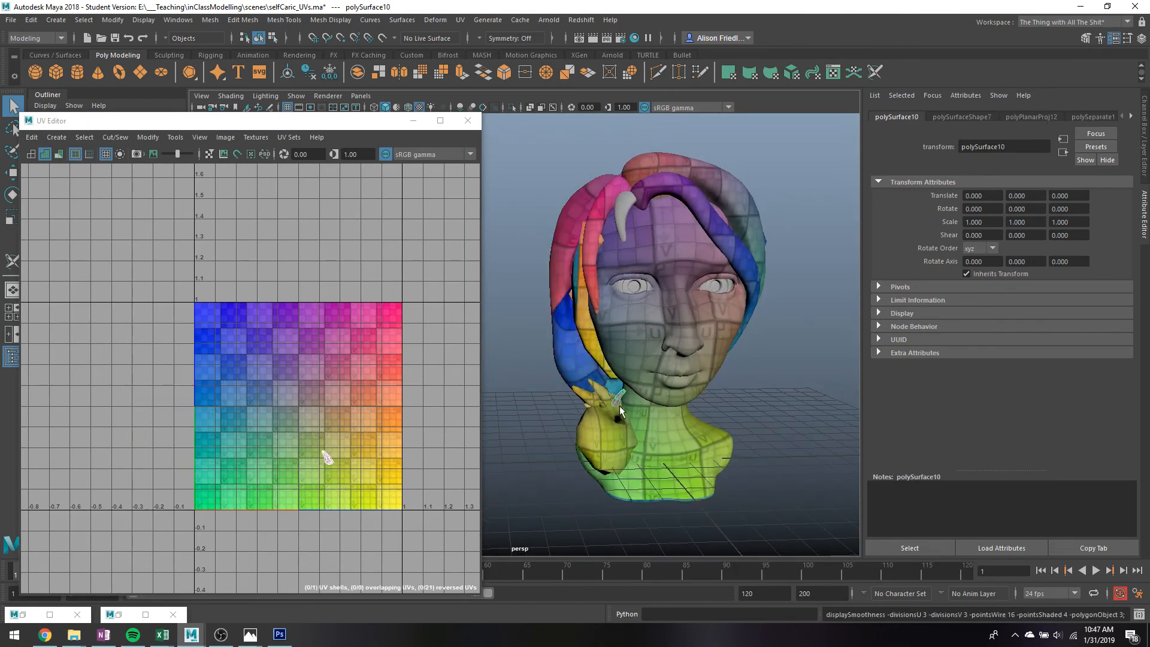
click(619, 423)
key(3)
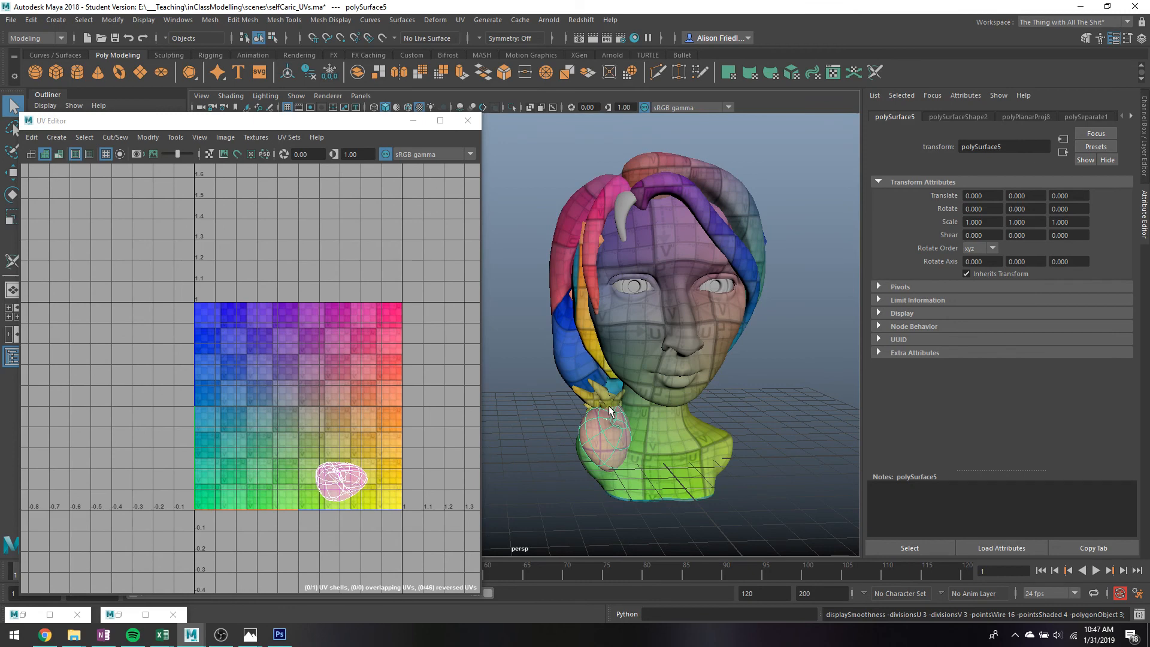
Select the two narrow front strands, the wide top strand and the large hair piece together
click(697, 202)
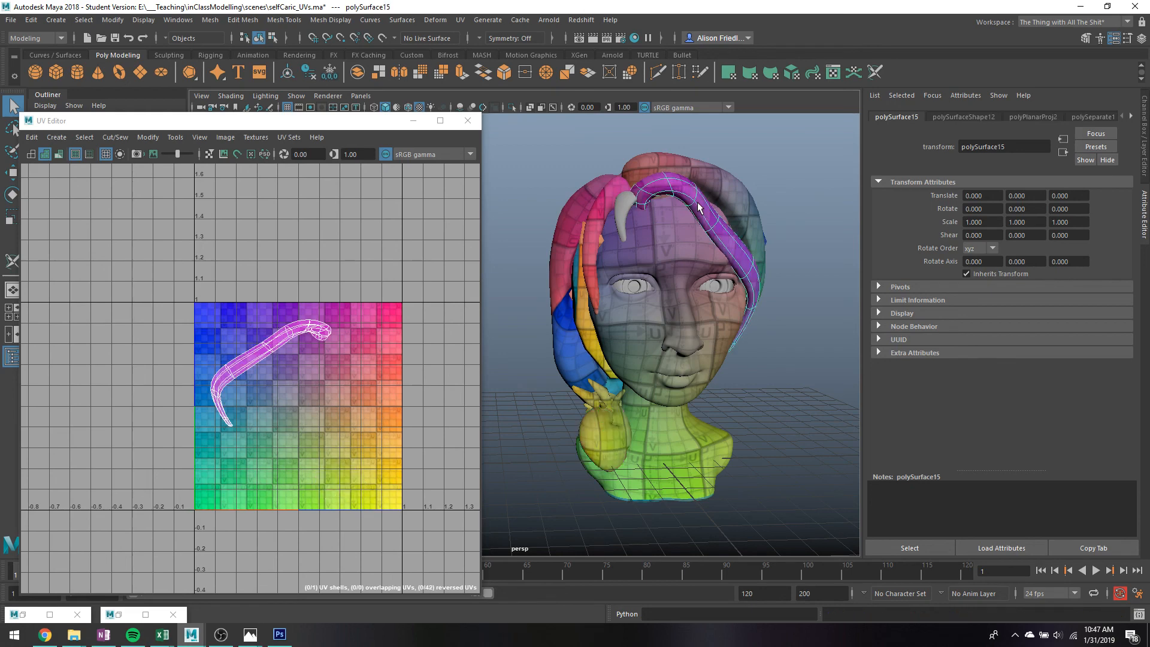
shift+click(673, 164)
shift+click(601, 190)
shift+click(608, 192)
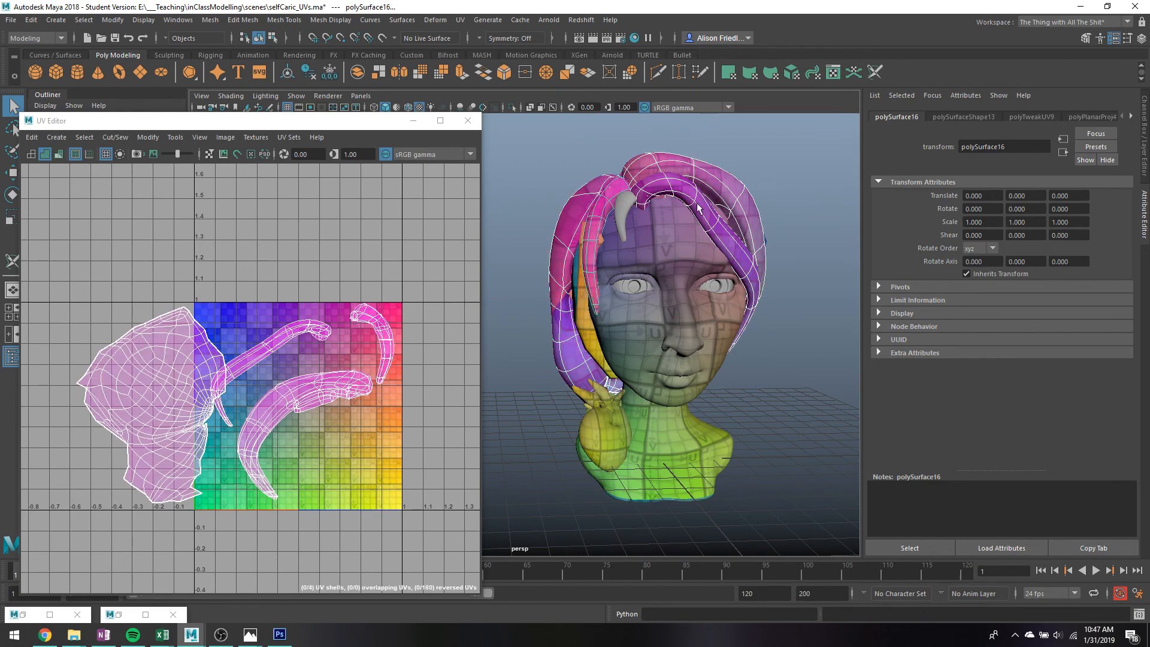